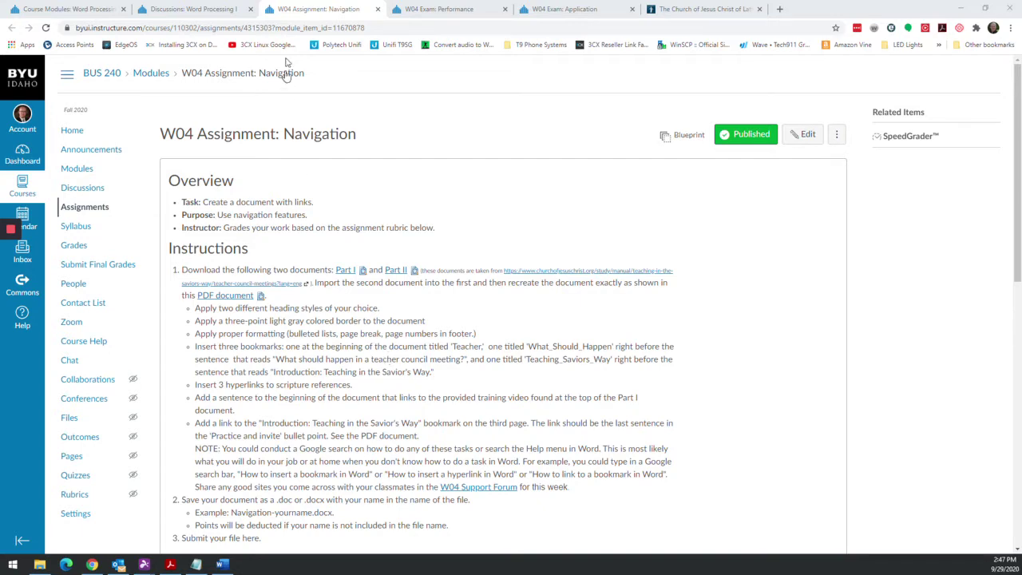
Look over the W04 Exam: Performance and W04 Exam: Application pages in Canvas.
click(444, 9)
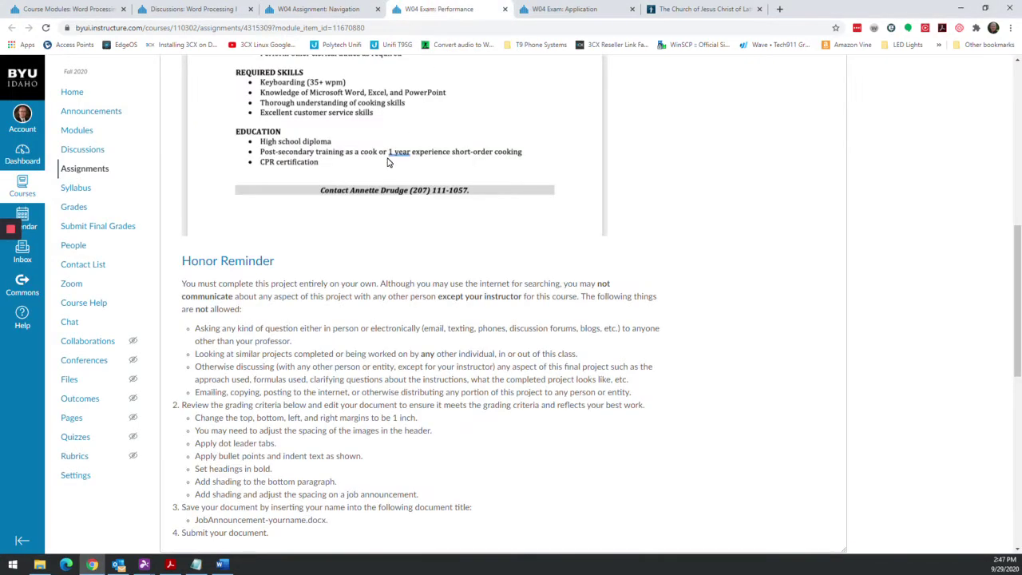
scroll(502, 327, up, 5)
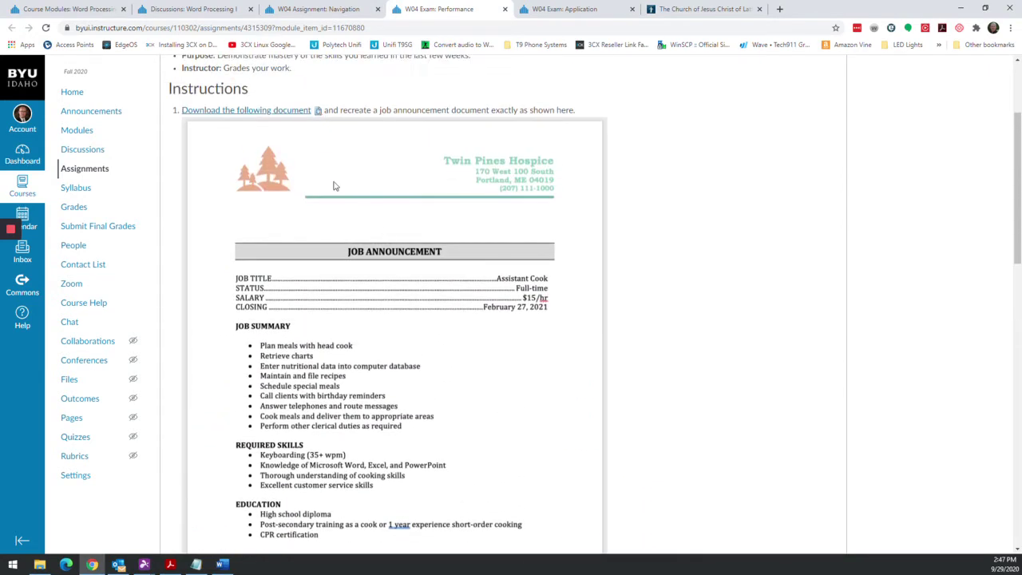
scroll(348, 429, down, 3)
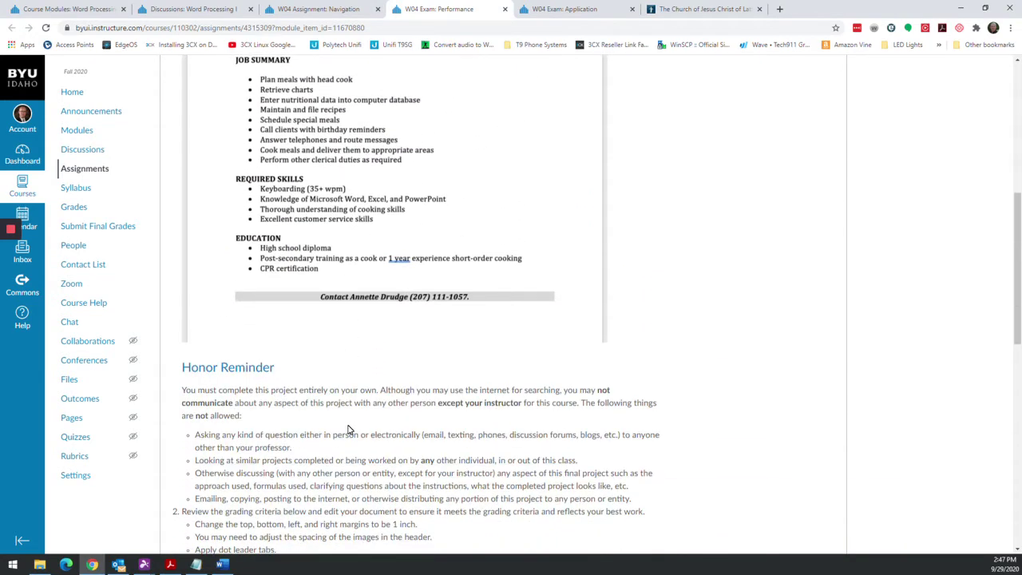
scroll(348, 430, down, 1)
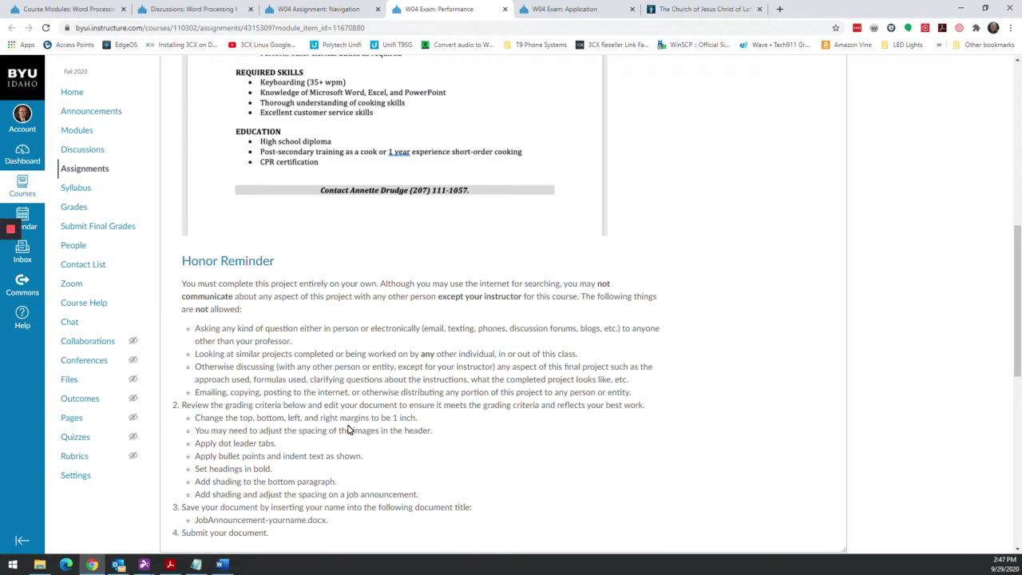
scroll(348, 429, up, 5)
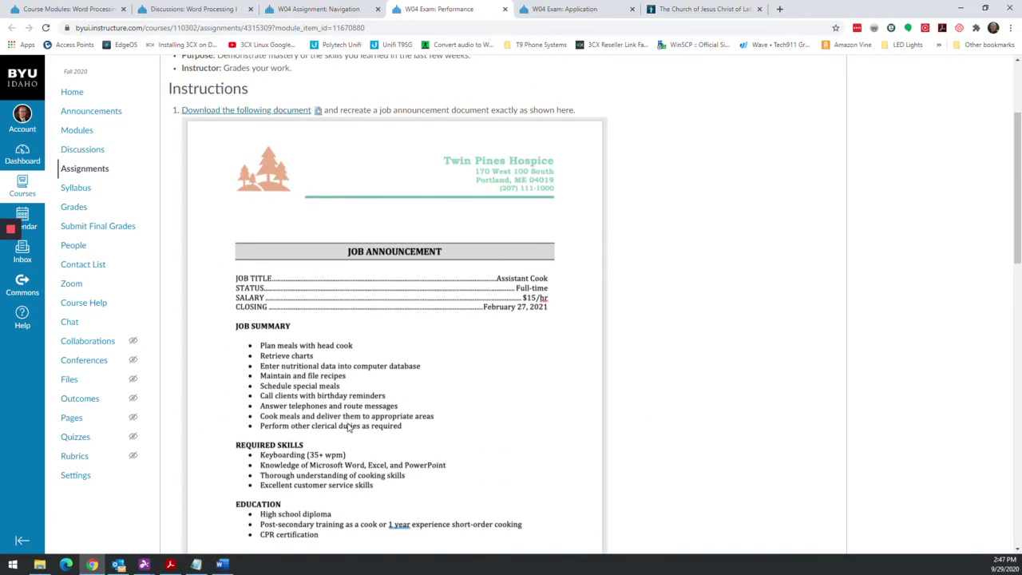
scroll(347, 421, up, 2)
click(563, 9)
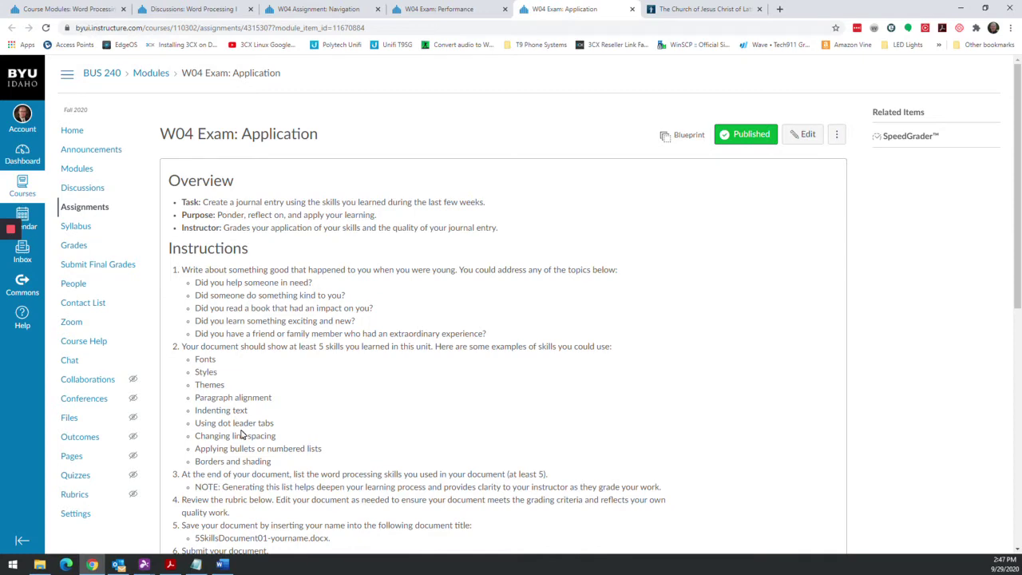
scroll(268, 425, down, 4)
scroll(268, 425, up, 4)
Return to W04 Assignment: Navigation and scroll to its 10-point Navigation Rubric.
key(ctrl+3)
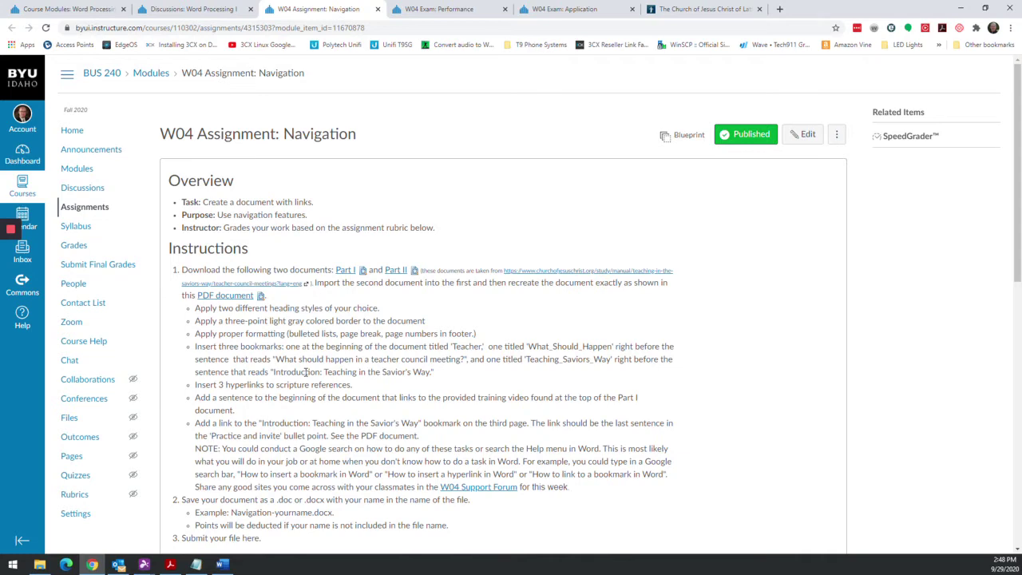
scroll(292, 458, down, 5)
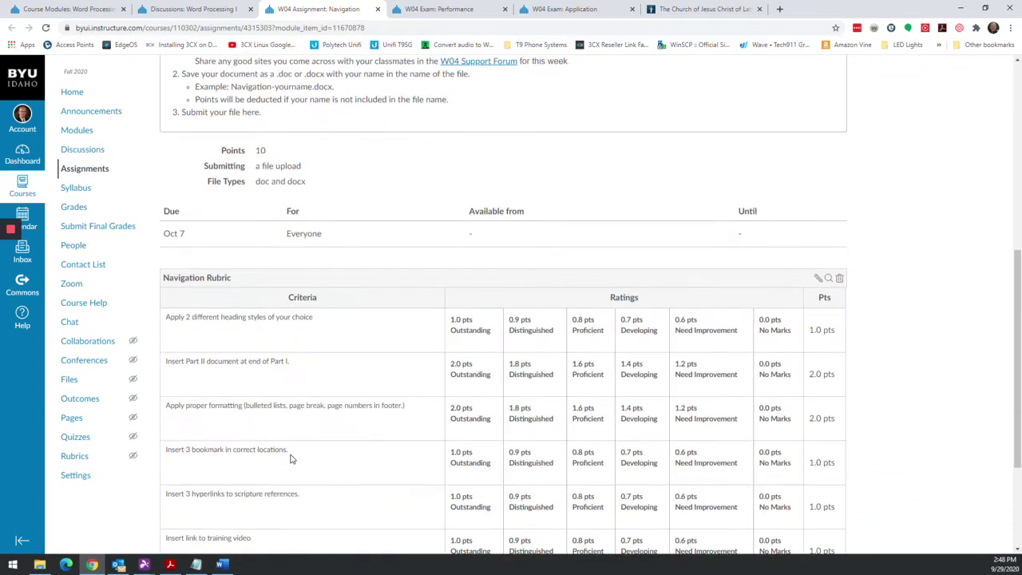
scroll(290, 458, up, 5)
scroll(269, 385, down, 6)
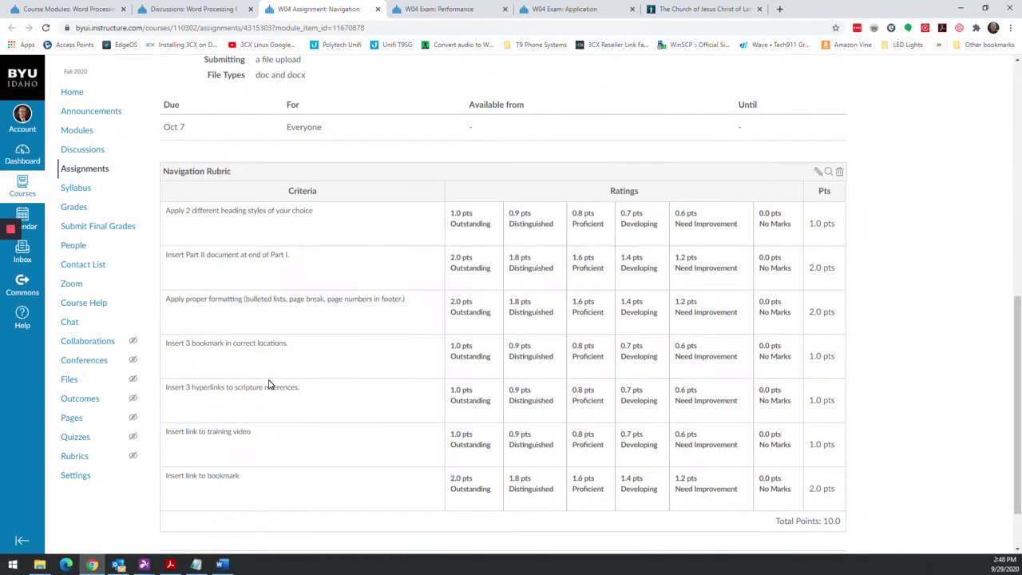
Scroll the finished example PDF to page 2, then go back to bus240_doc_Part I.docx.
click(223, 565)
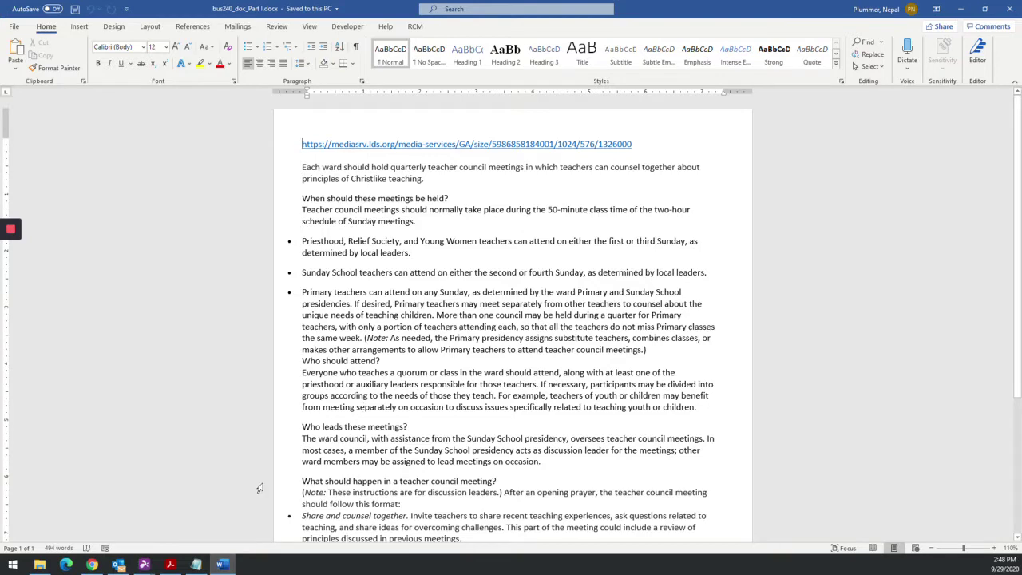
click(170, 565)
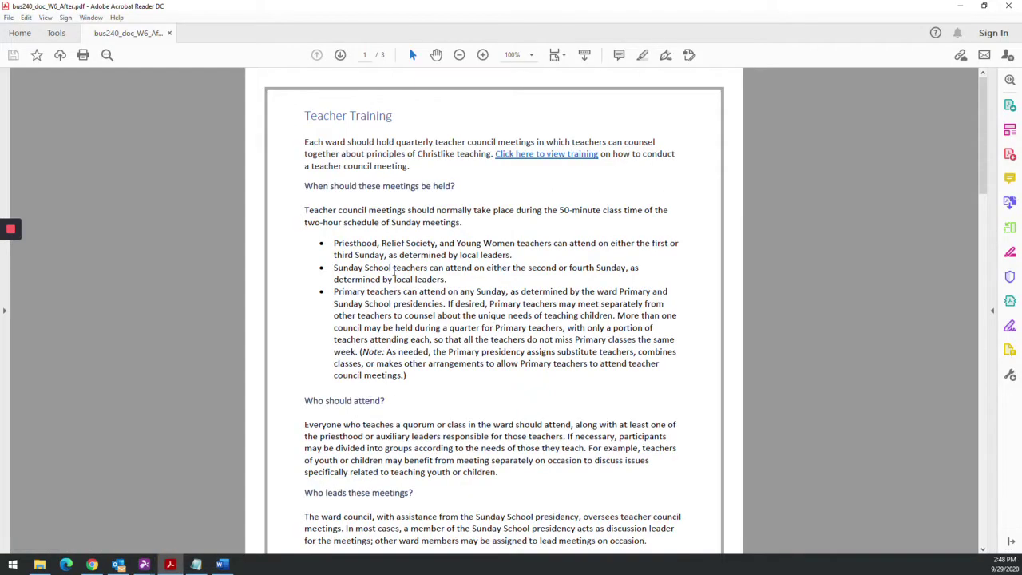
scroll(392, 273, down, 8)
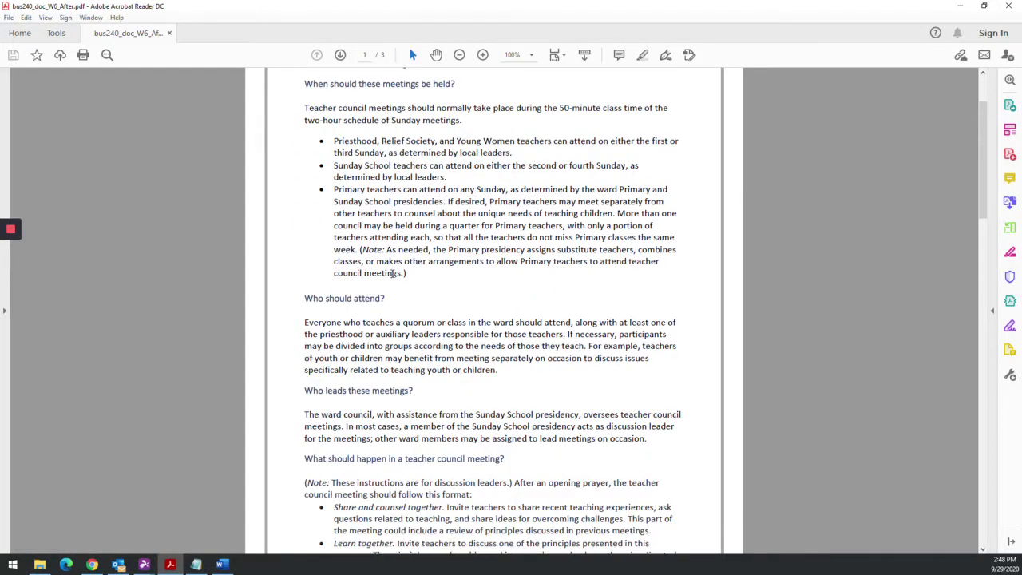
scroll(392, 275, down, 15)
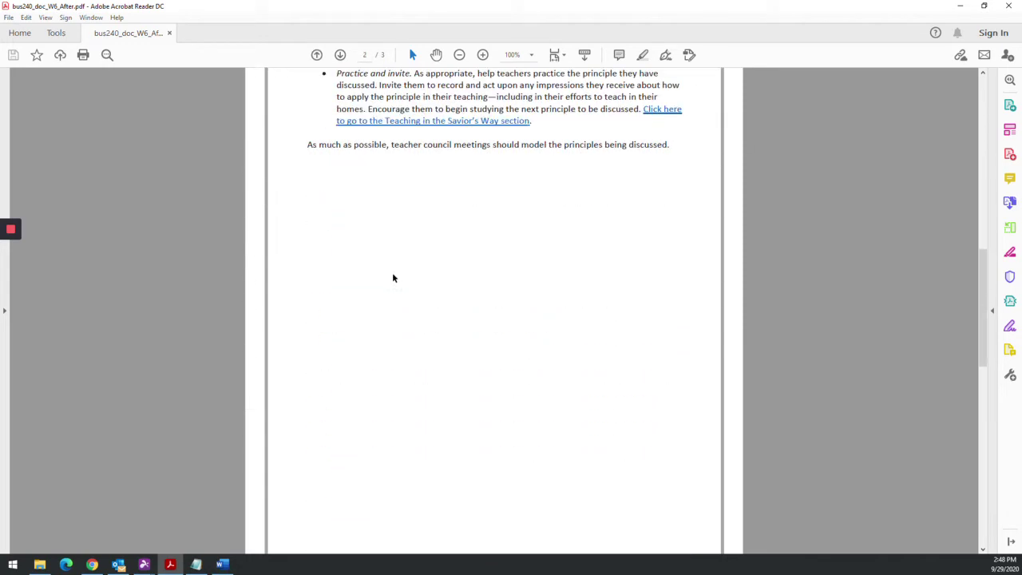
key(alt+Tab)
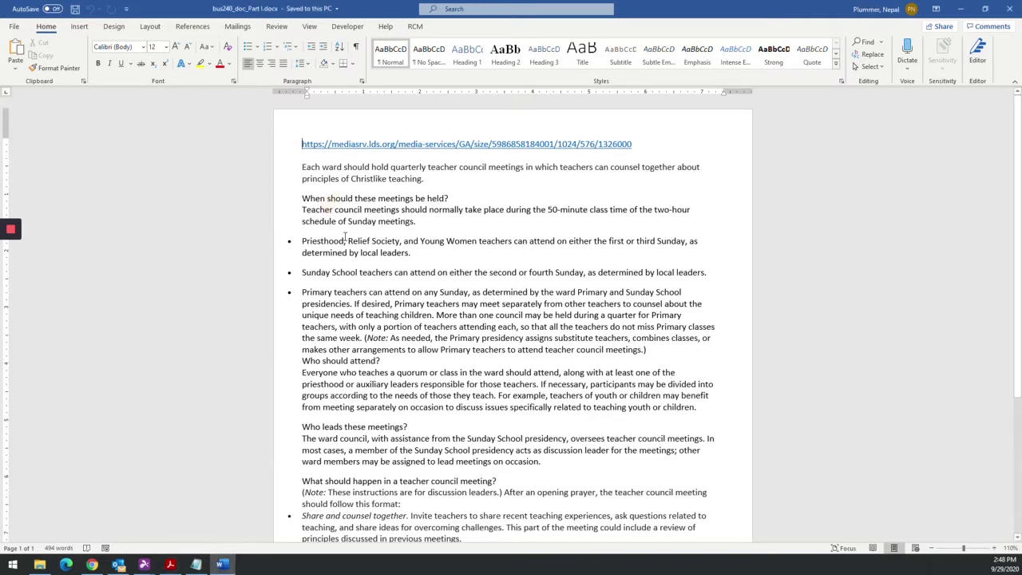
click(39, 565)
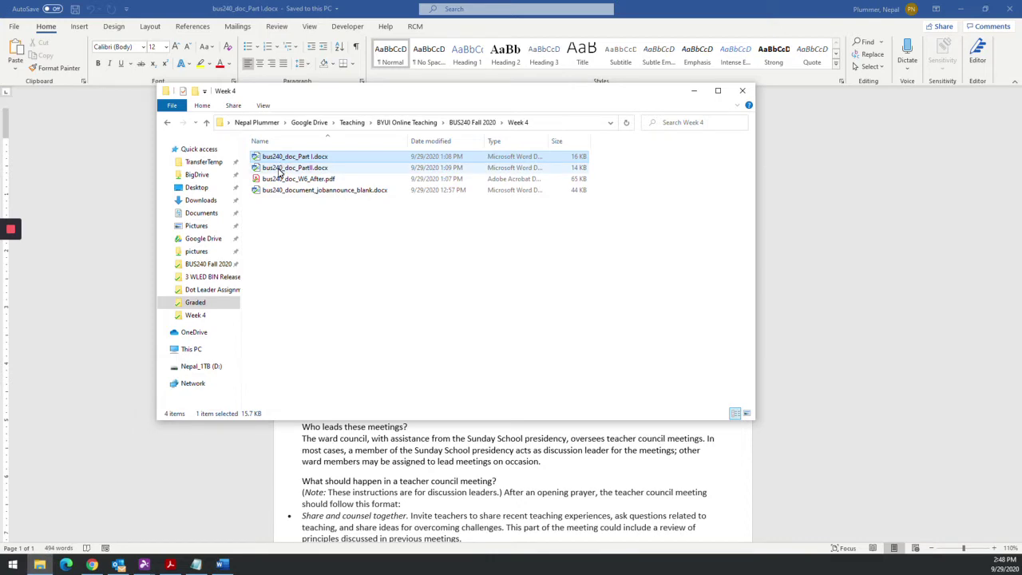
click(478, 497)
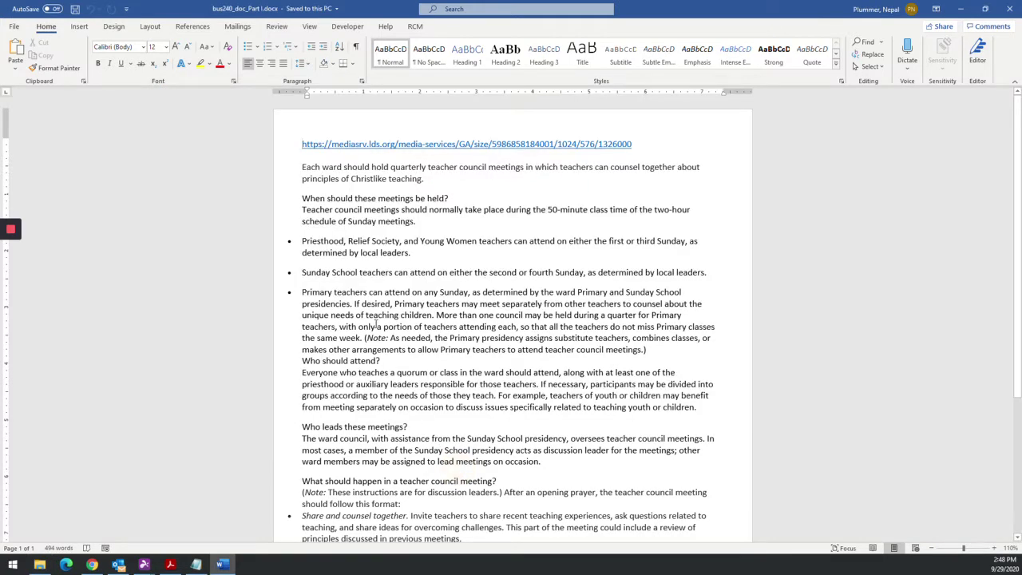
scroll(375, 326, down, 5)
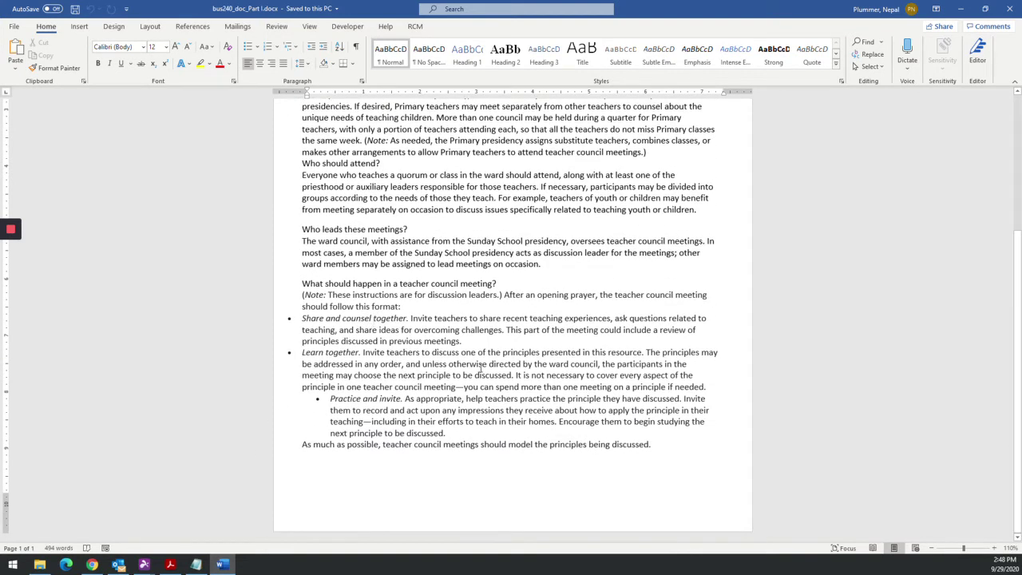
Insert the text of bus240_doc_PartII.docx from BUS240 Fall 2020 > Week 4 after Part I.
click(79, 29)
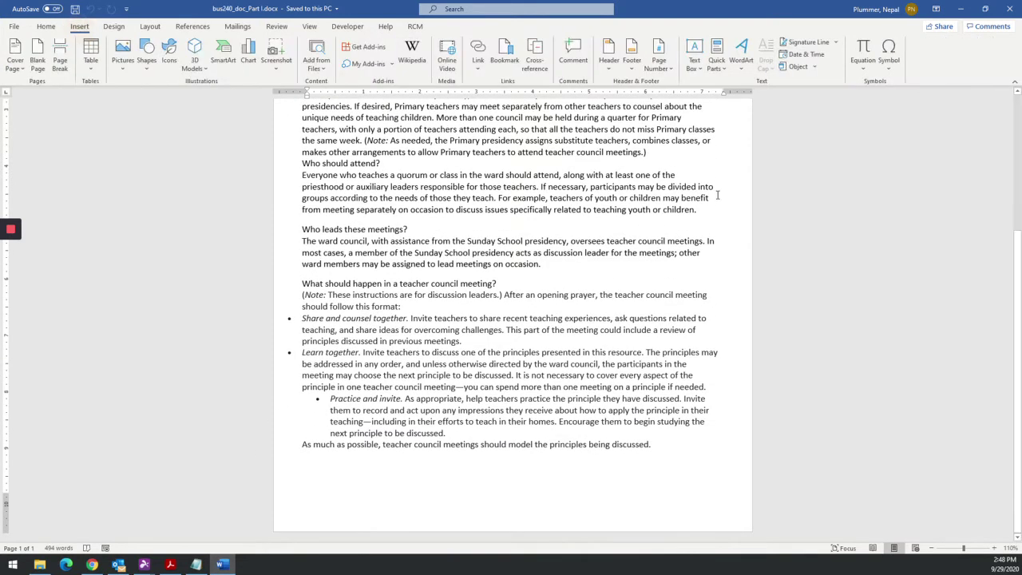
click(815, 69)
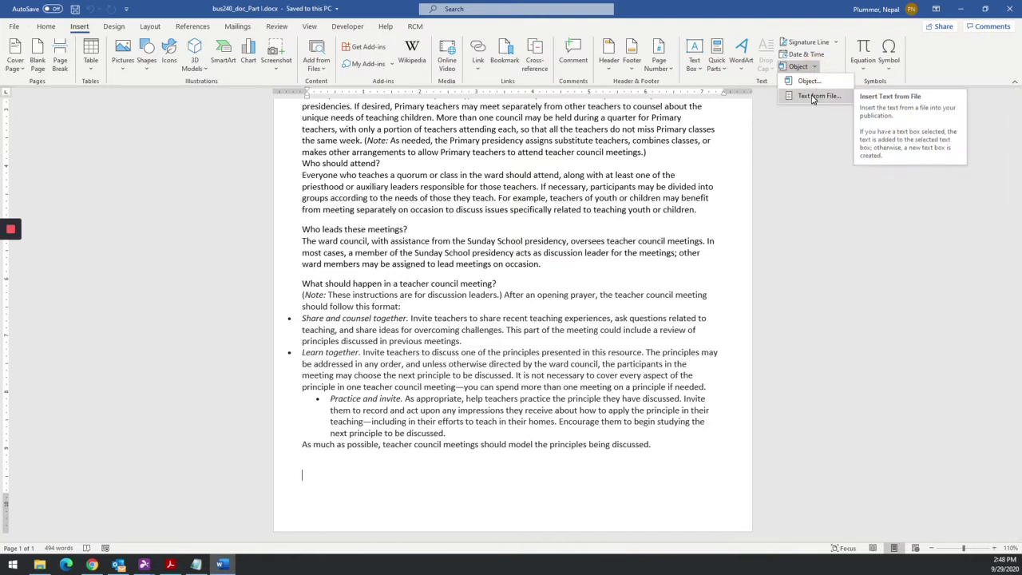
click(814, 97)
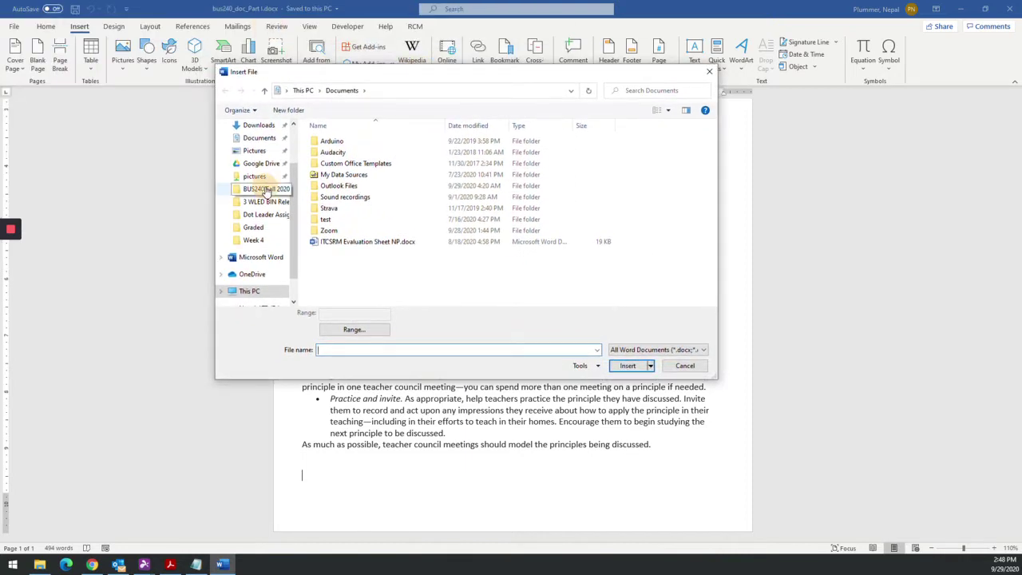
click(266, 190)
double_click(335, 174)
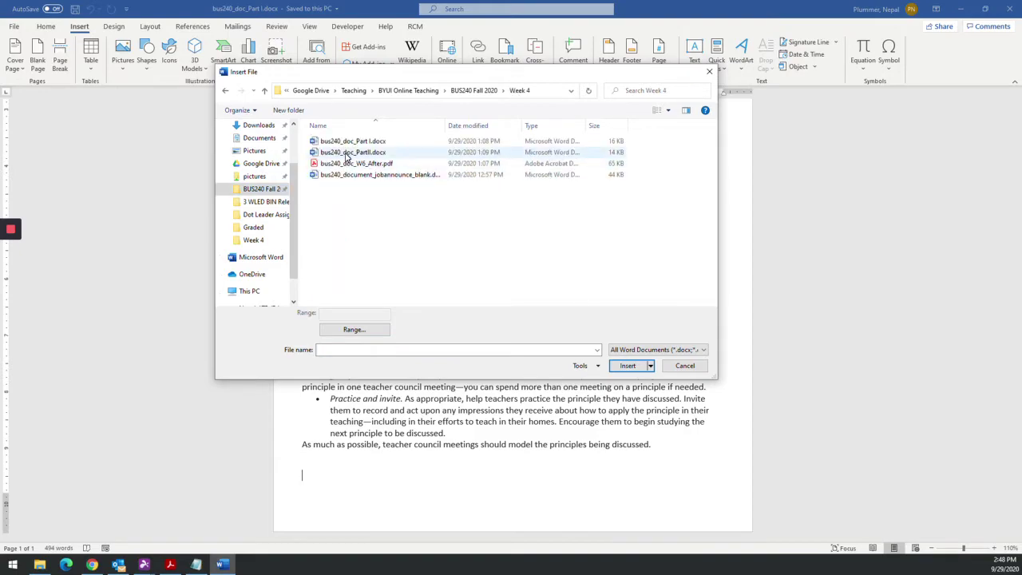
double_click(351, 141)
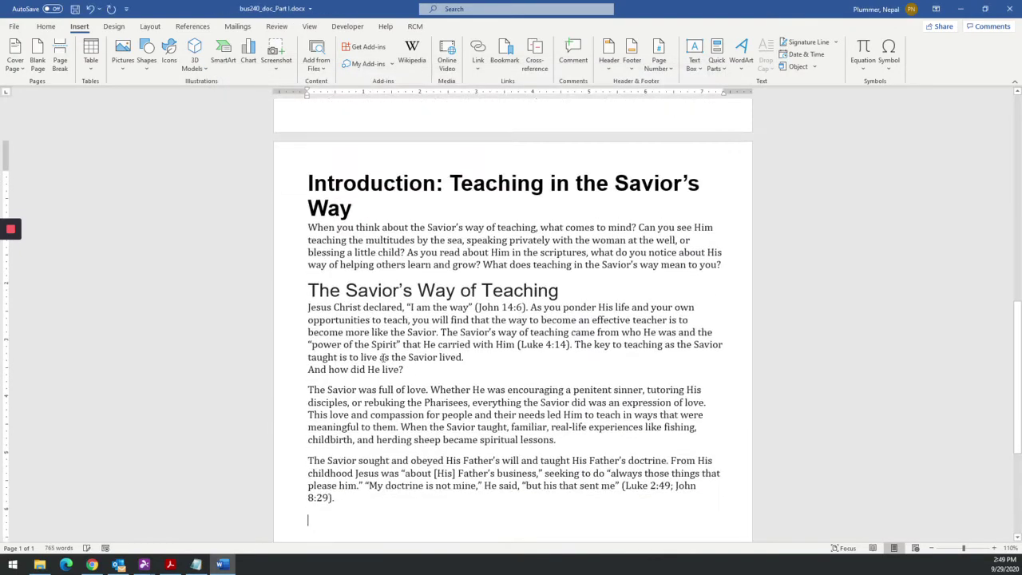
scroll(399, 357, up, 10)
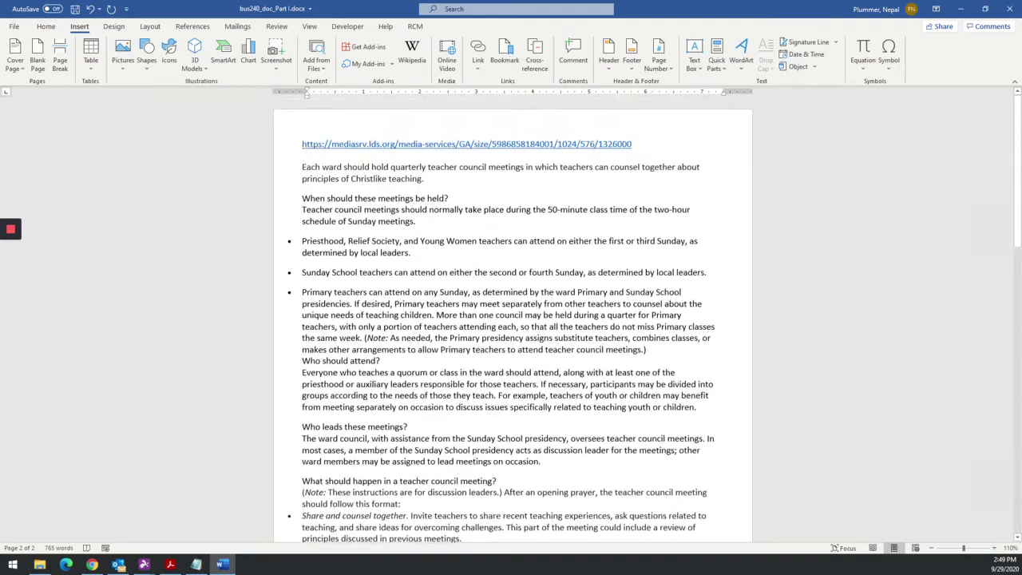
scroll(412, 369, down, 5)
scroll(412, 369, down, 5)
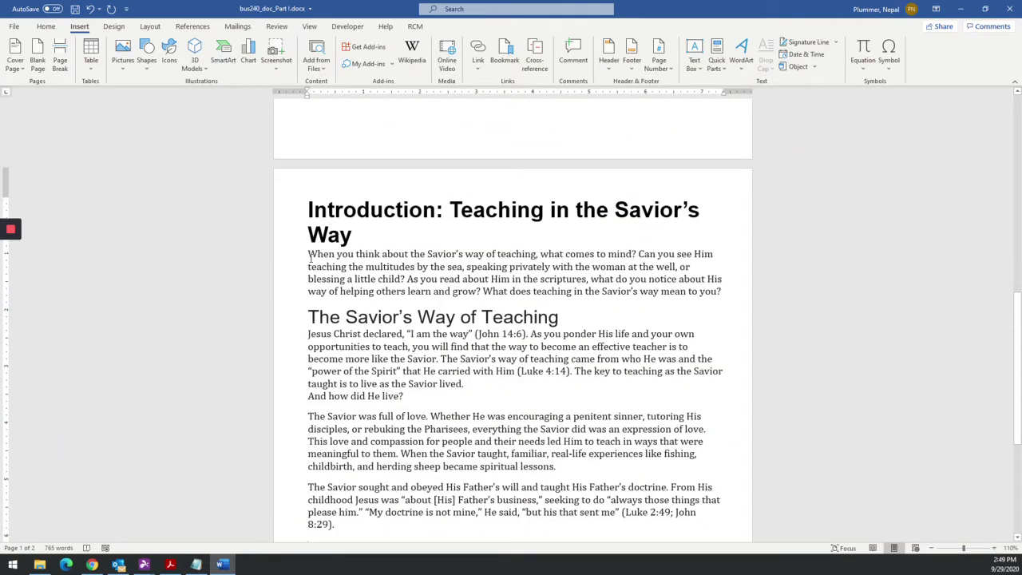
scroll(375, 380, up, 12)
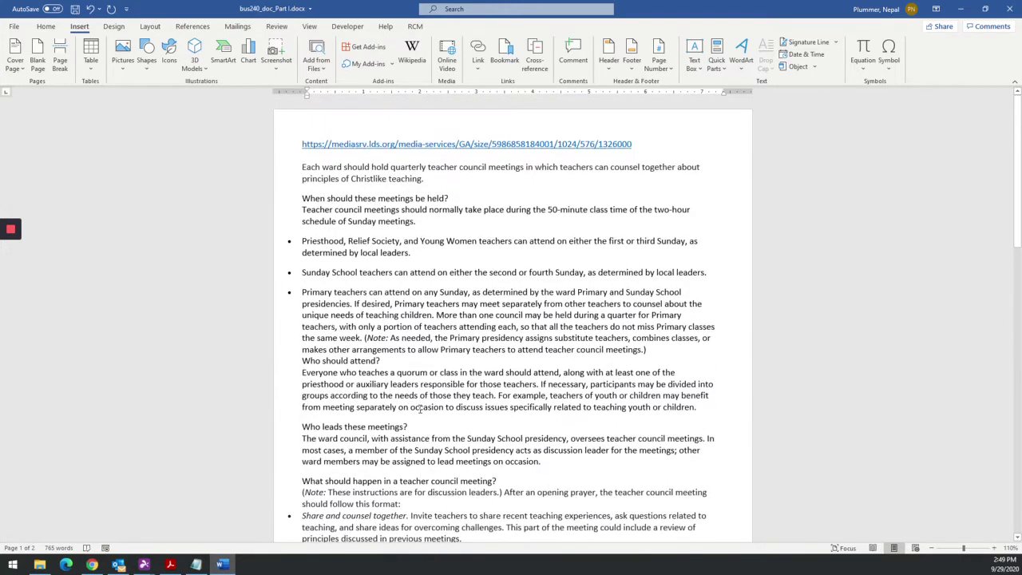
Apply the Calibri (Body) font to the whole merged document.
key(ctrl+a)
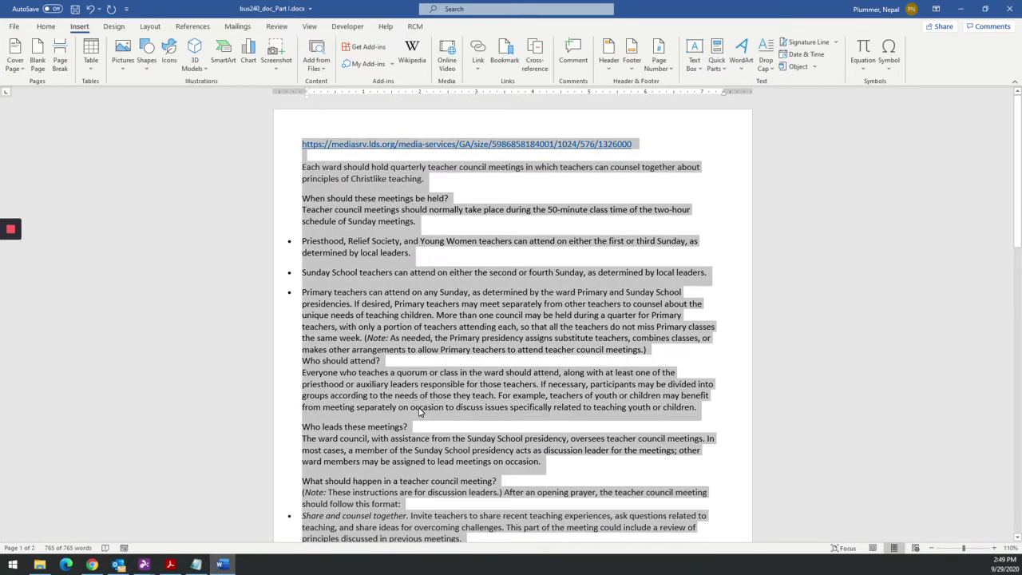
click(47, 29)
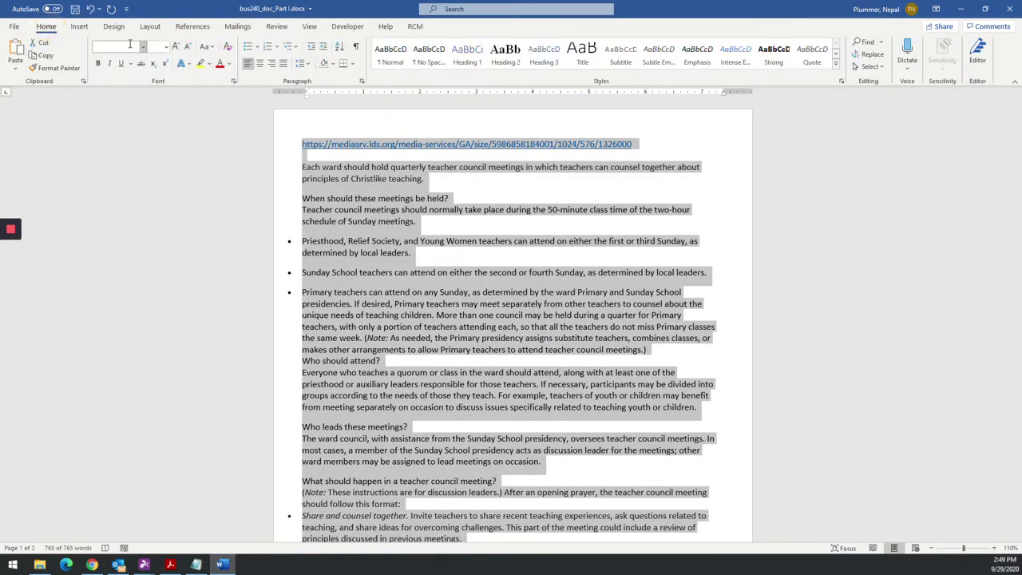
click(144, 46)
click(128, 90)
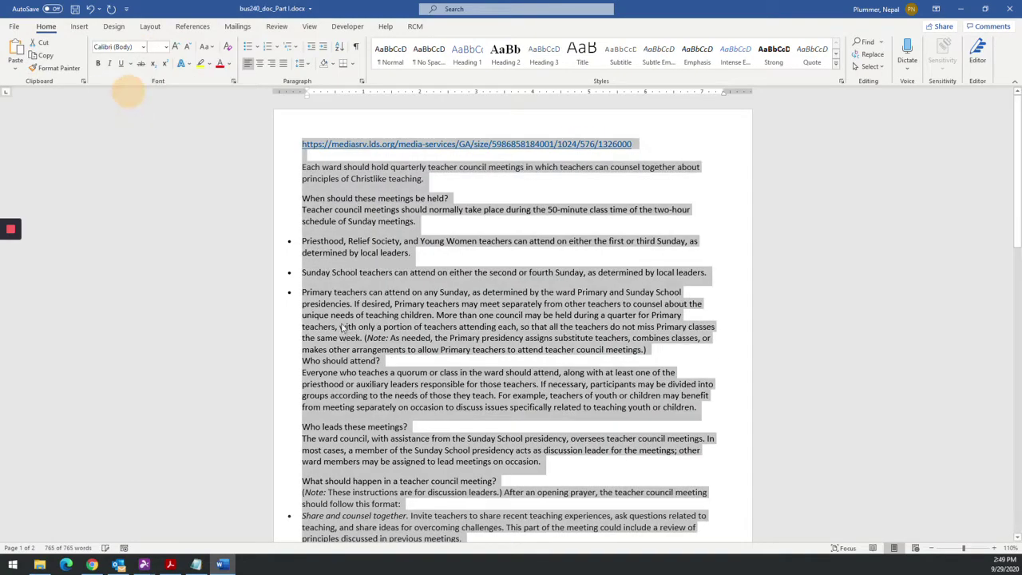
click(343, 328)
Set the paragraph under the Introduction heading to 12 pt.
scroll(343, 328, down, 15)
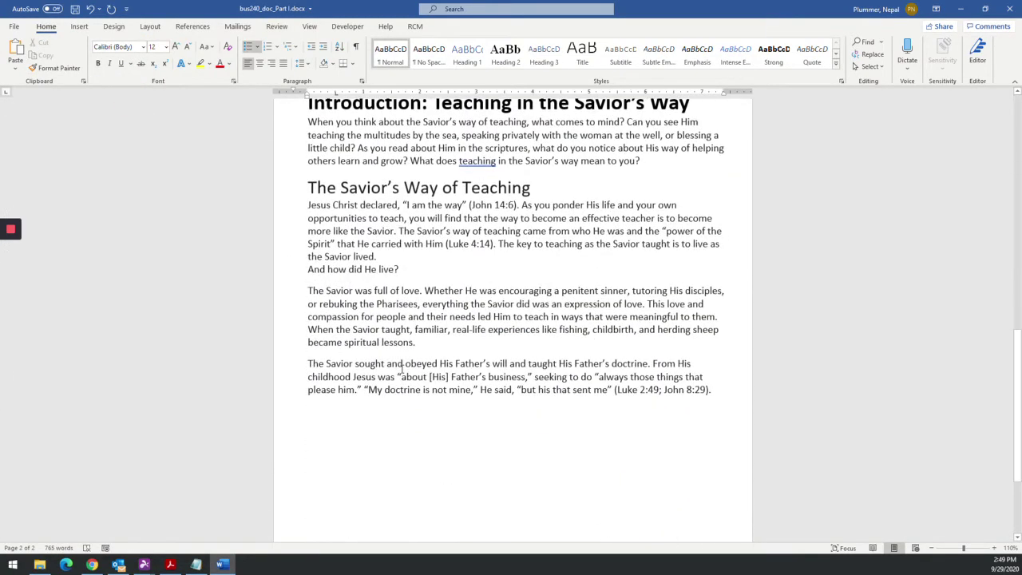
scroll(401, 367, up, 8)
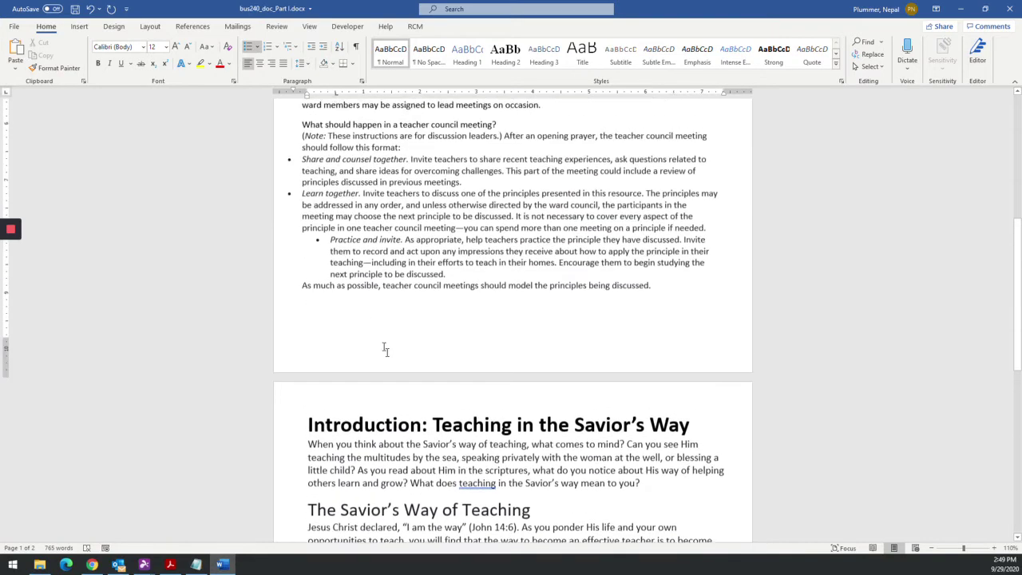
click(338, 196)
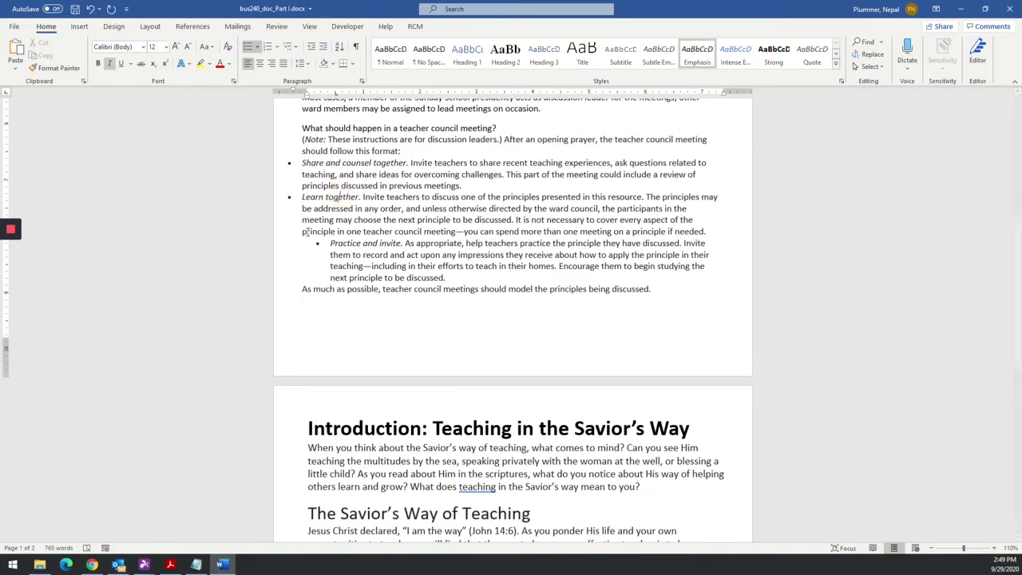
scroll(349, 285, down, 3)
click(342, 297)
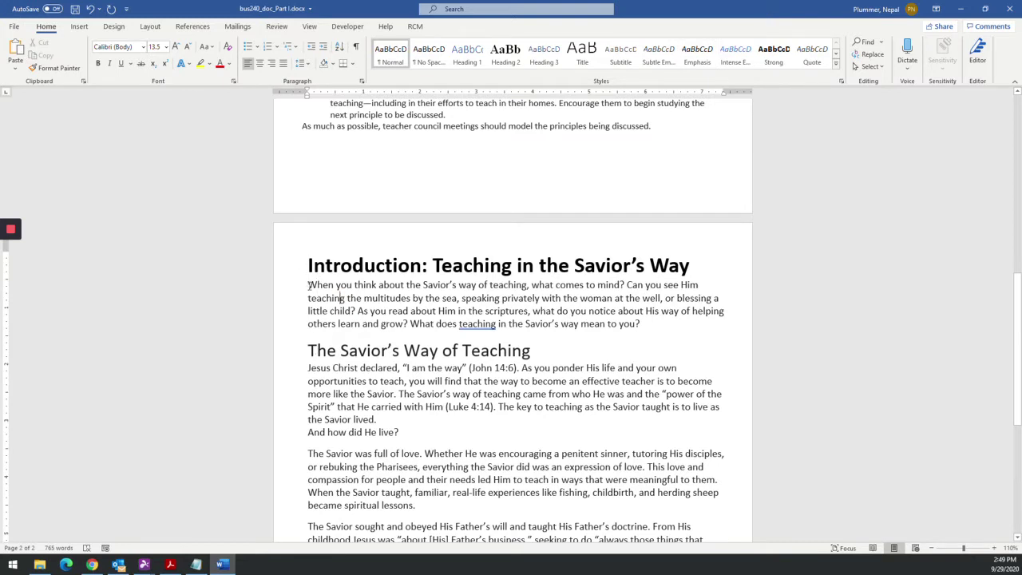
drag(308, 285, 656, 328)
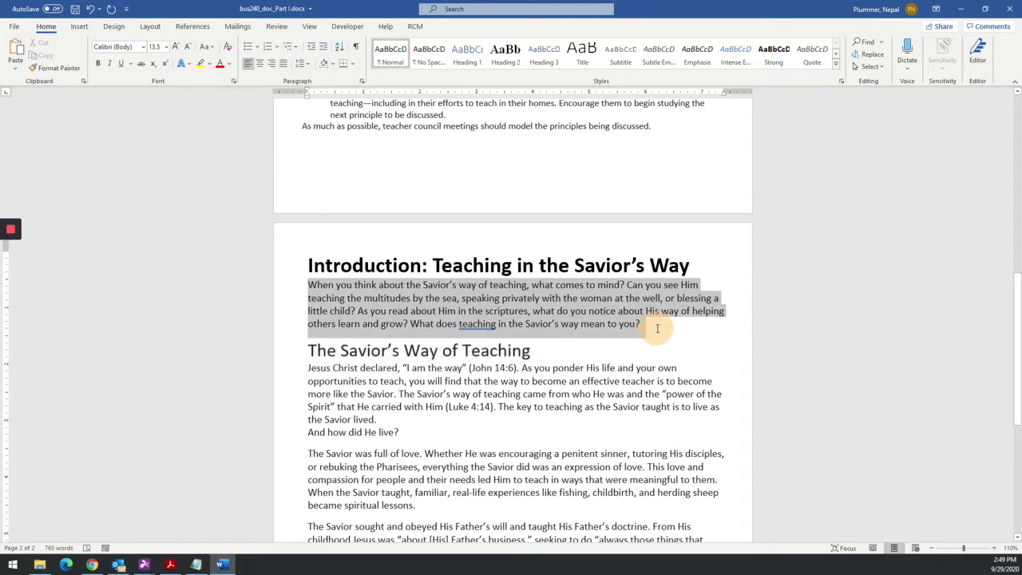
click(166, 46)
click(157, 109)
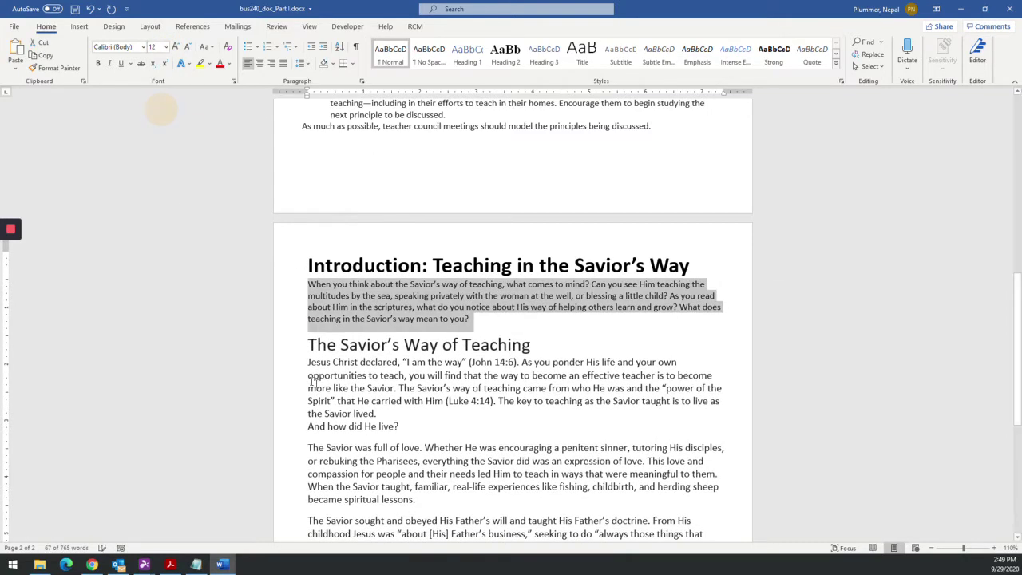
Set the text from 'Jesus Christ declared' to the document's end to 12 pt.
scroll(310, 270, down, 3)
drag(308, 226, 798, 438)
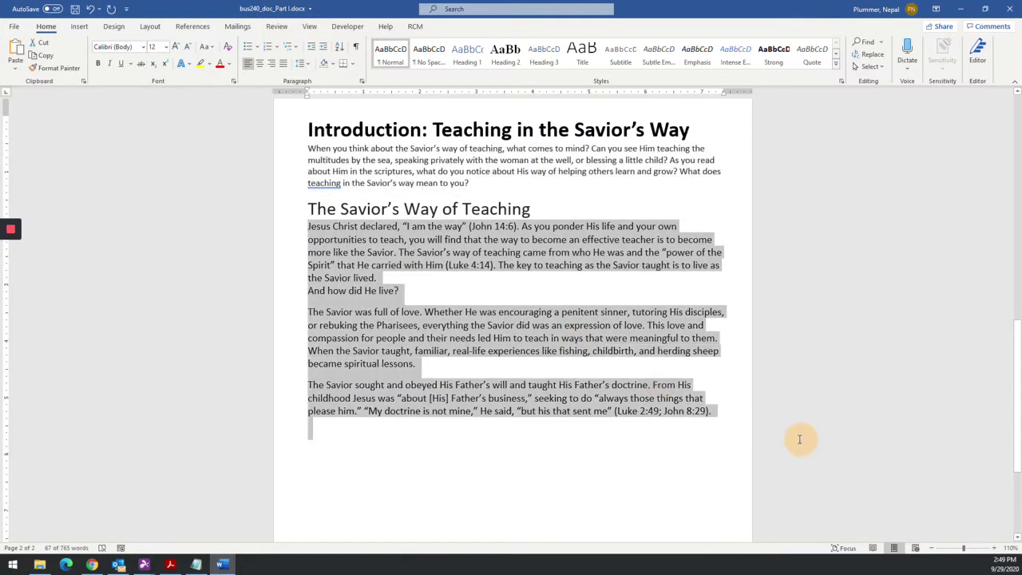
click(166, 47)
click(160, 109)
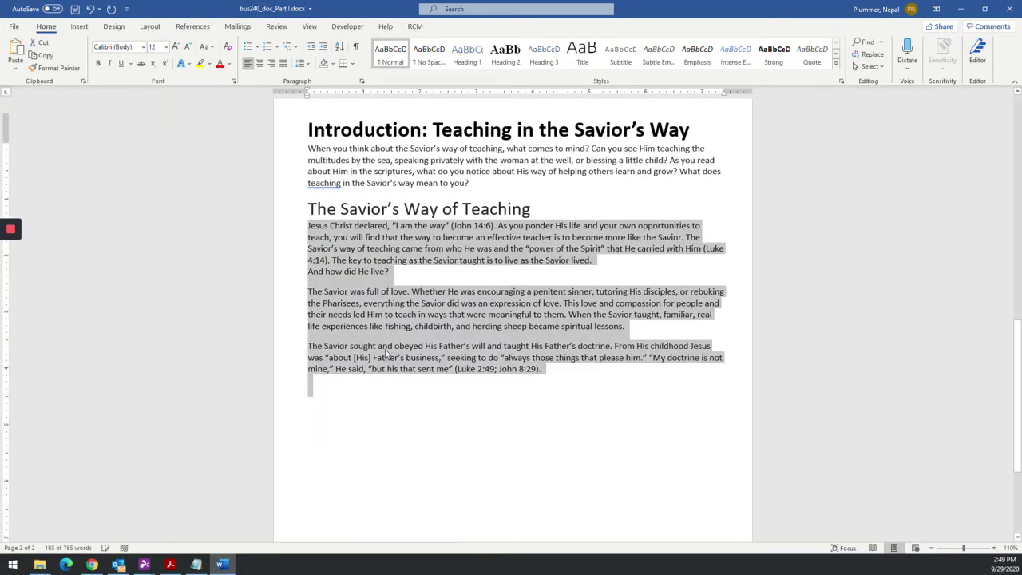
key(ctrl+Home)
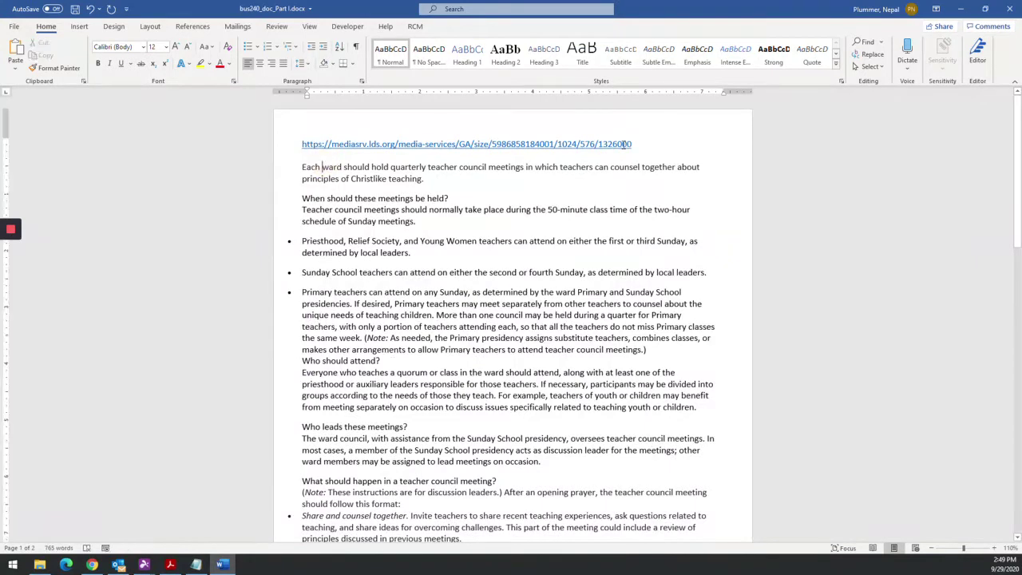
Delete the bare video URL line at the top of page 1.
drag(639, 144, 302, 145)
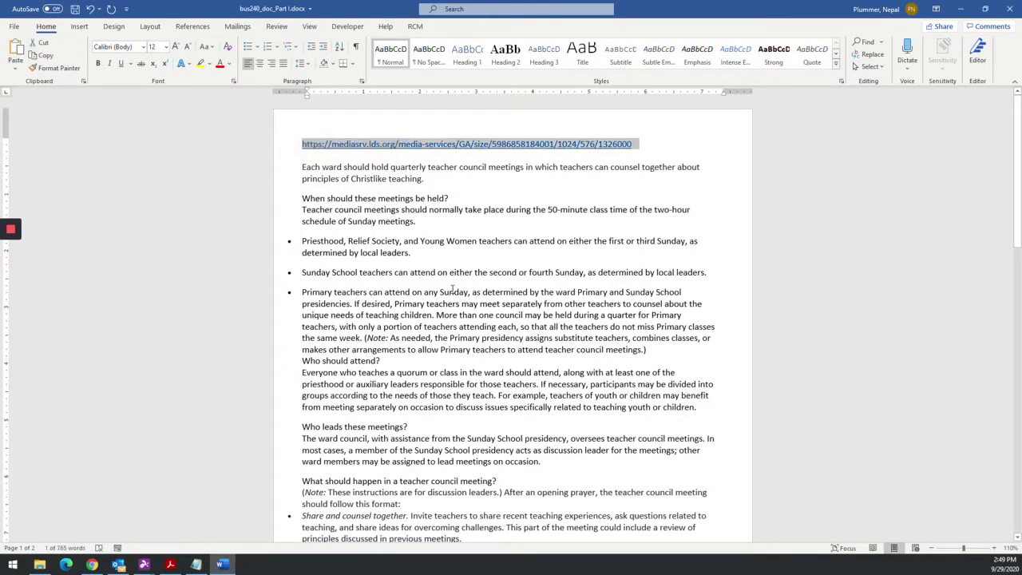
key(Delete)
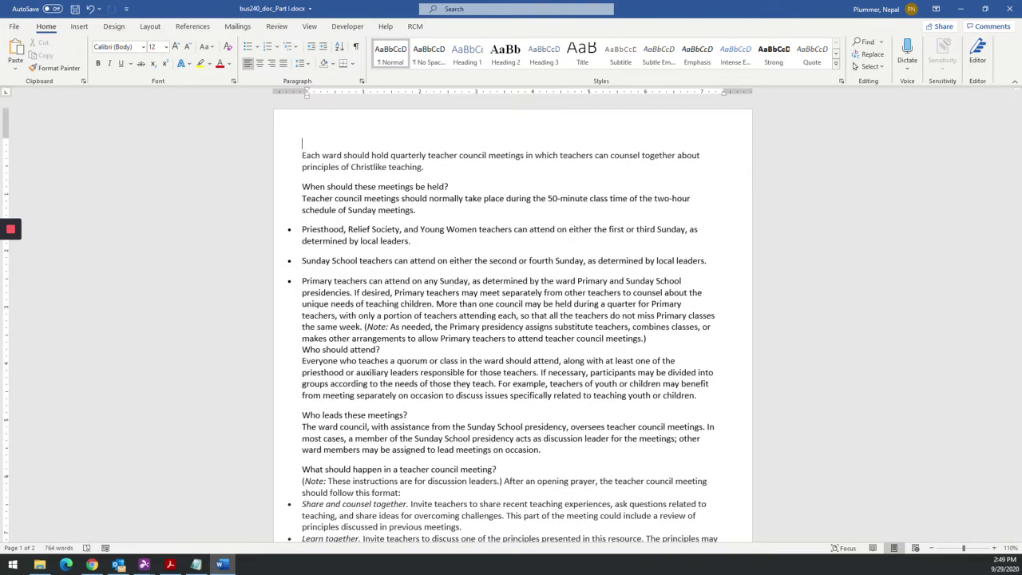
After 'Christlike teaching.', add 'Click here to view training on how to conduct a teacher council meeting.'.
click(170, 564)
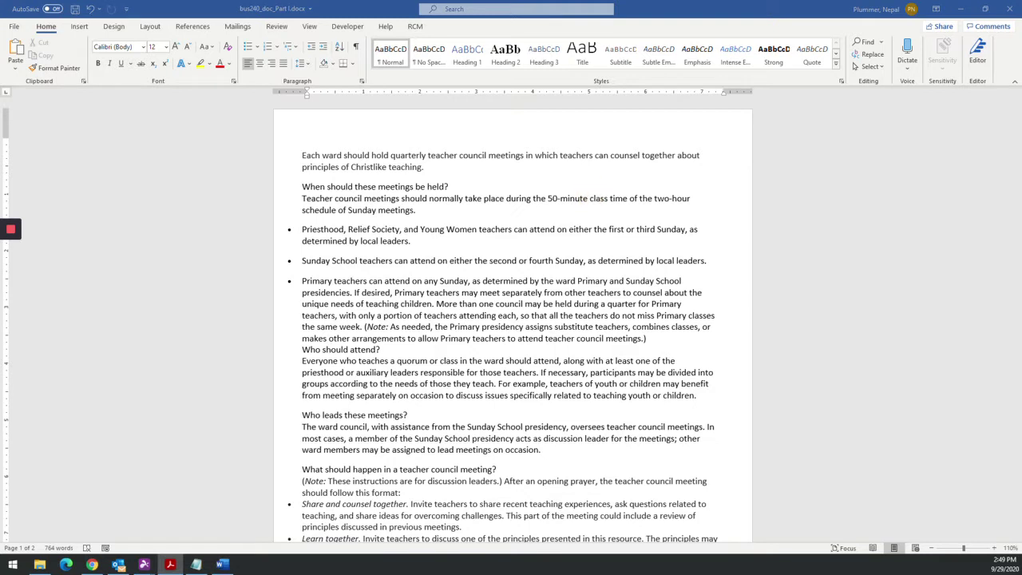
click(427, 171)
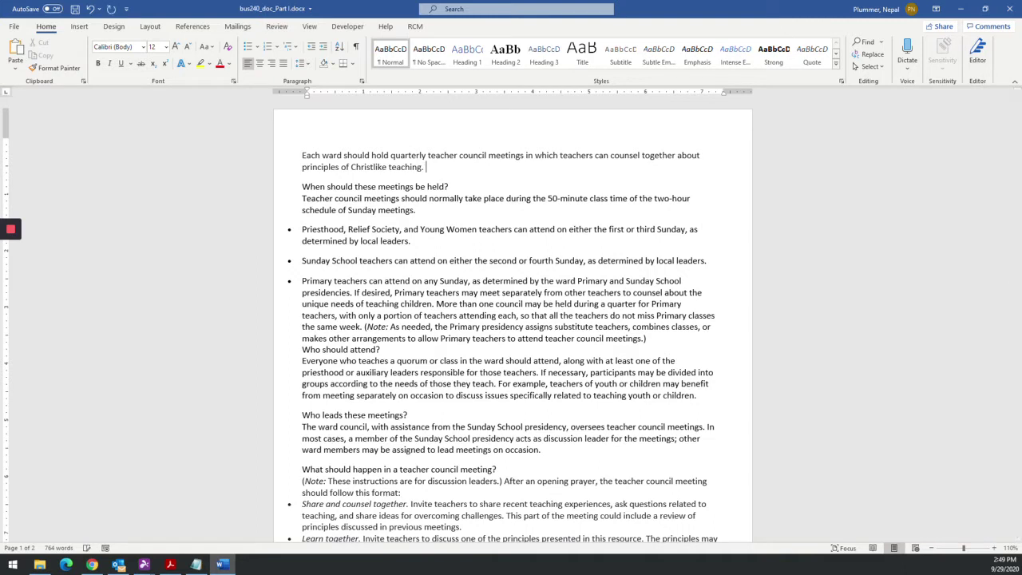
key(BackSpace)
text(Click here to view training)
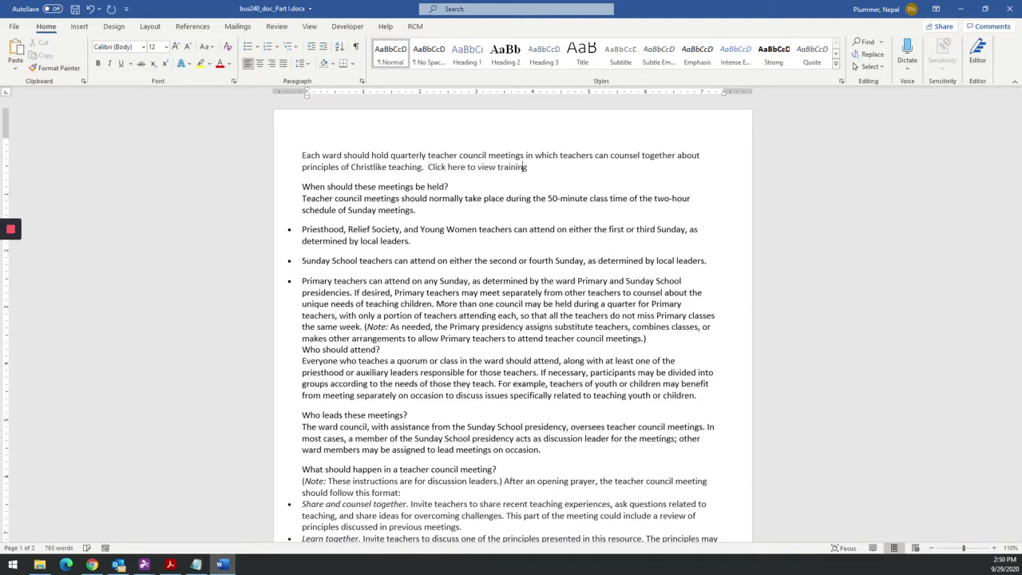
text( on how to conduct a teacher council meeting.)
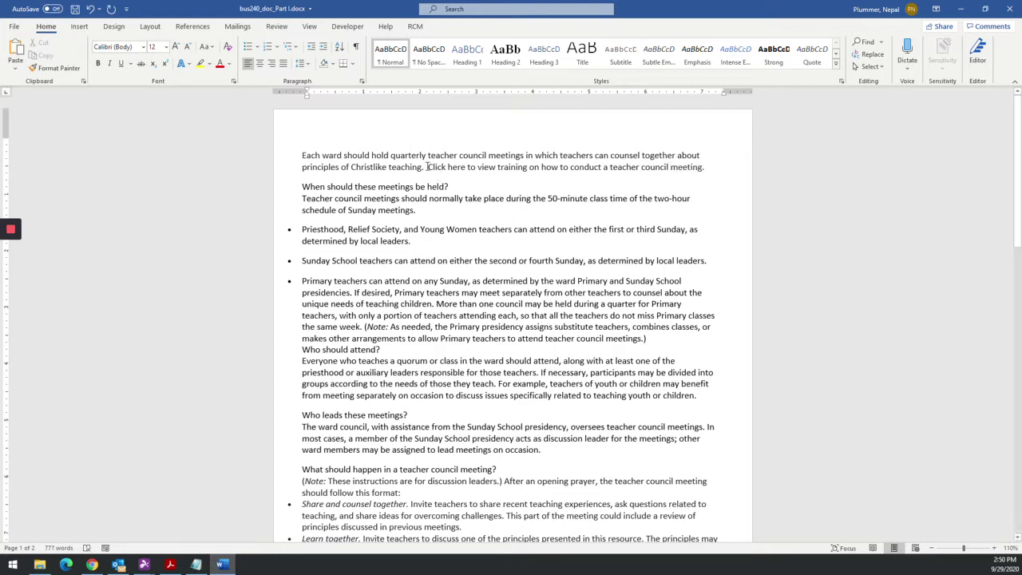
Link 'Click here to view training' to the mediasrv.lds.org training video URL.
drag(427, 166, 503, 171)
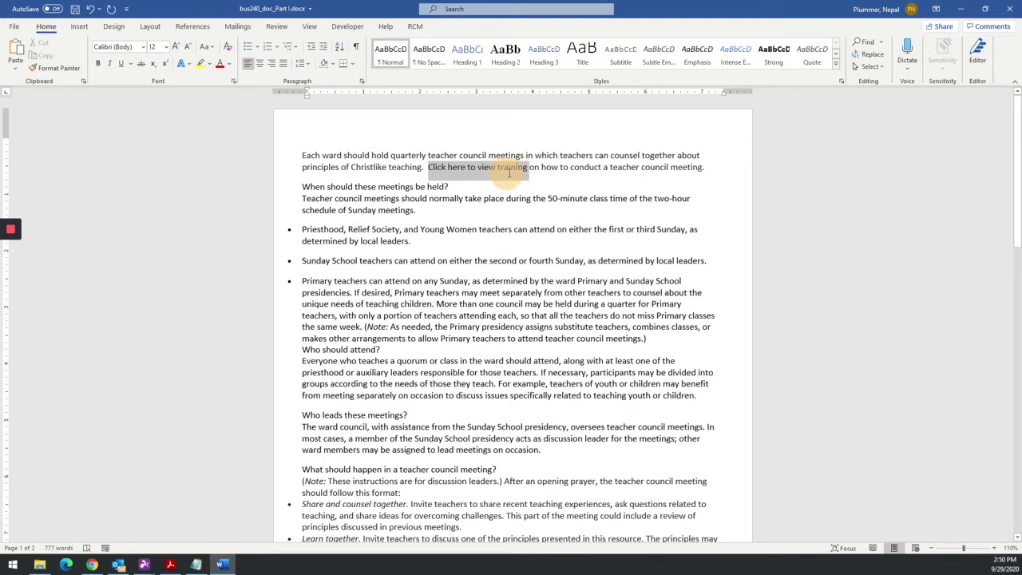
drag(524, 169, 526, 169)
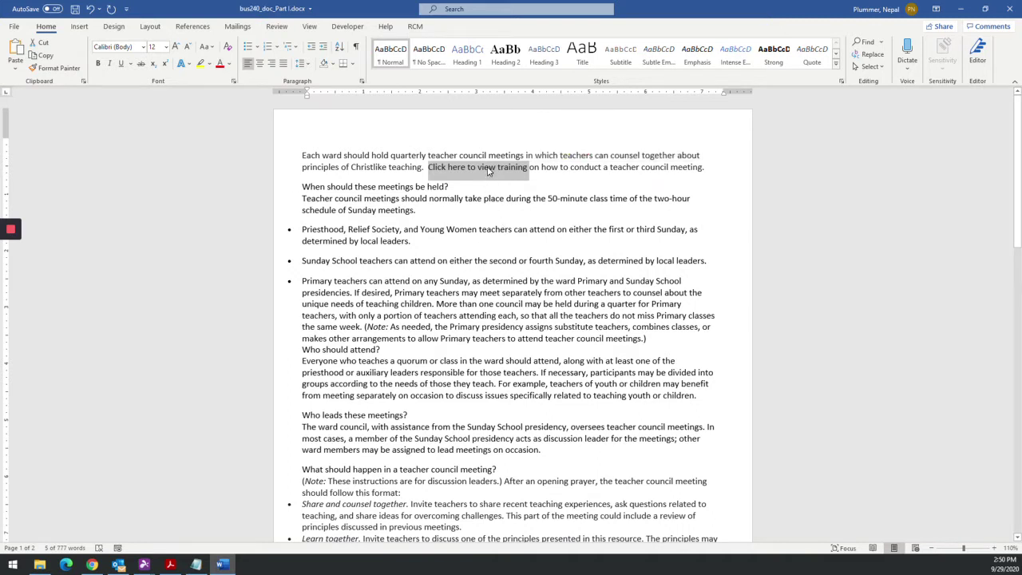
right_click(463, 171)
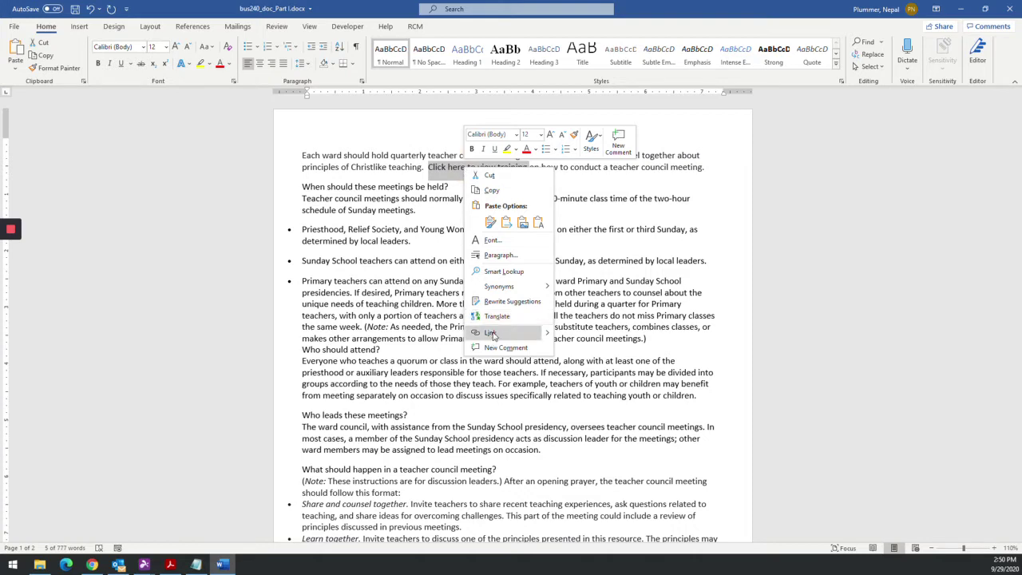
mouse_move(547, 335)
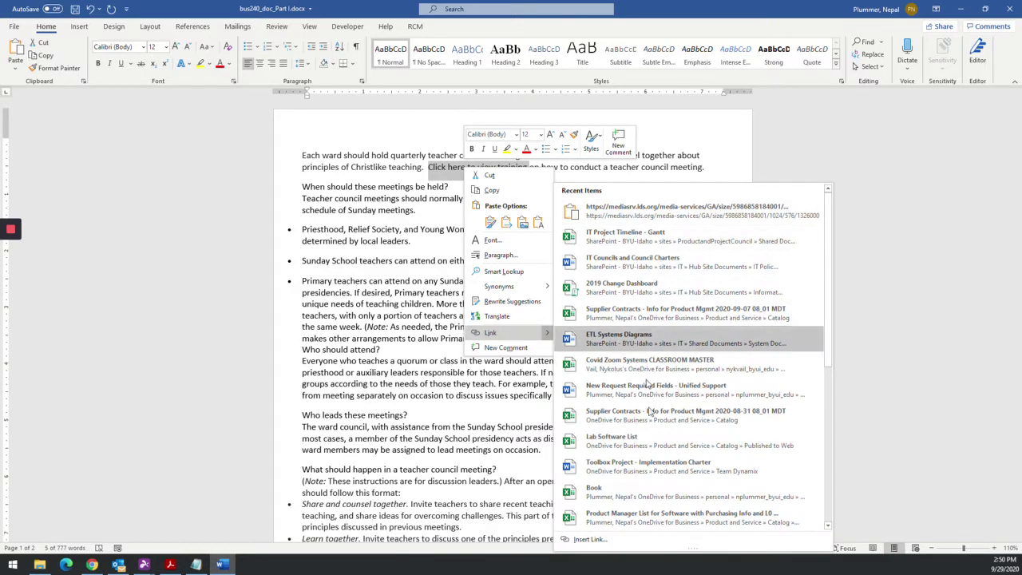
click(624, 210)
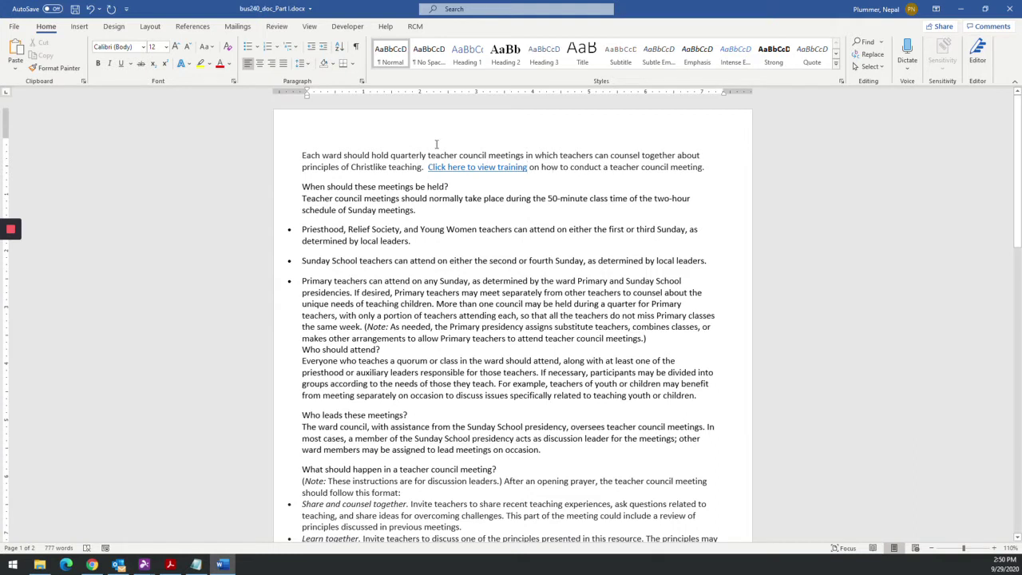
Add a 'Teacher Training' line above the first paragraph and format it as Heading 1.
click(301, 155)
key(Return)
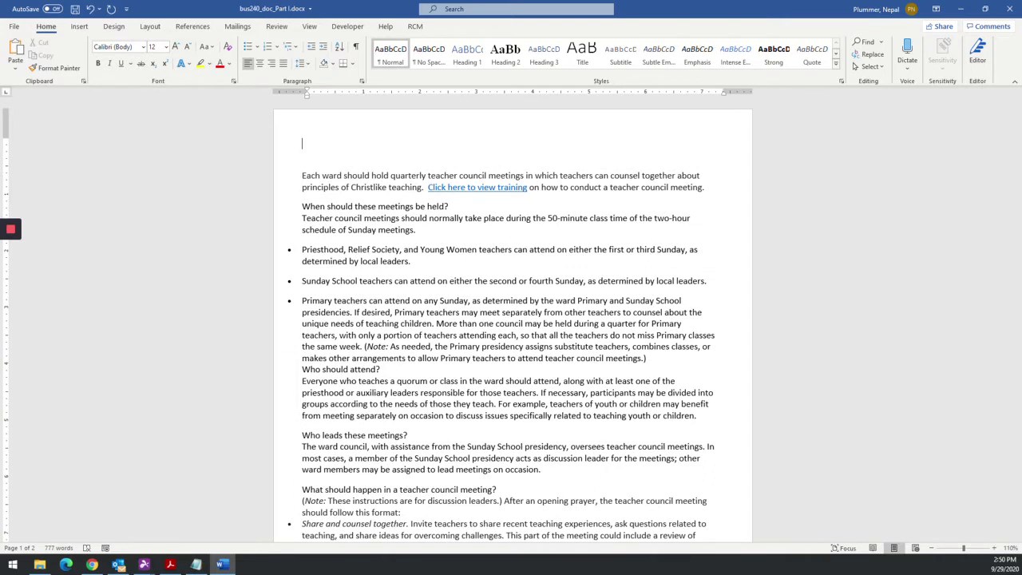
text(Teacher Training)
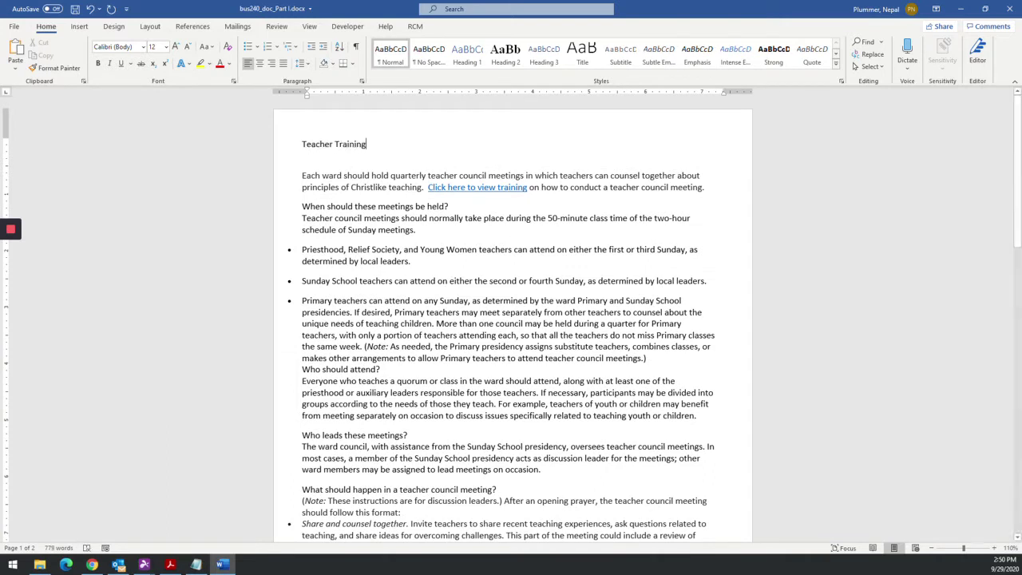
key(alt+Tab)
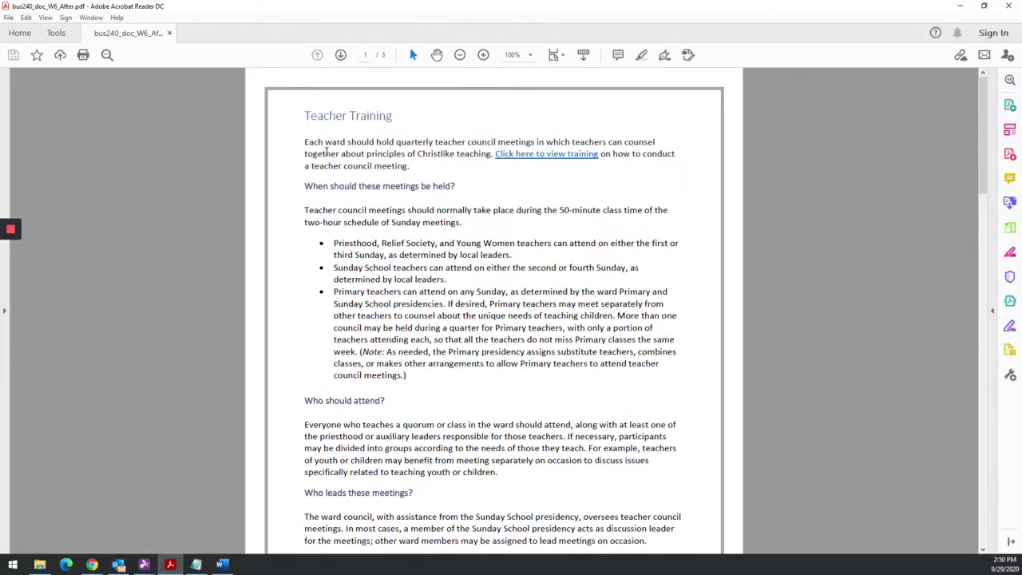
key(alt+Tab)
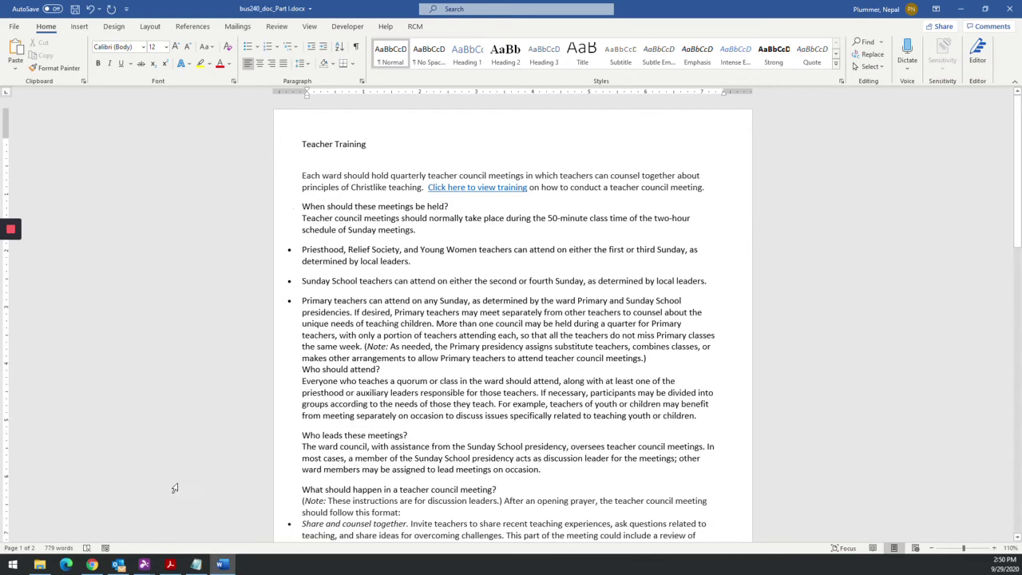
click(170, 565)
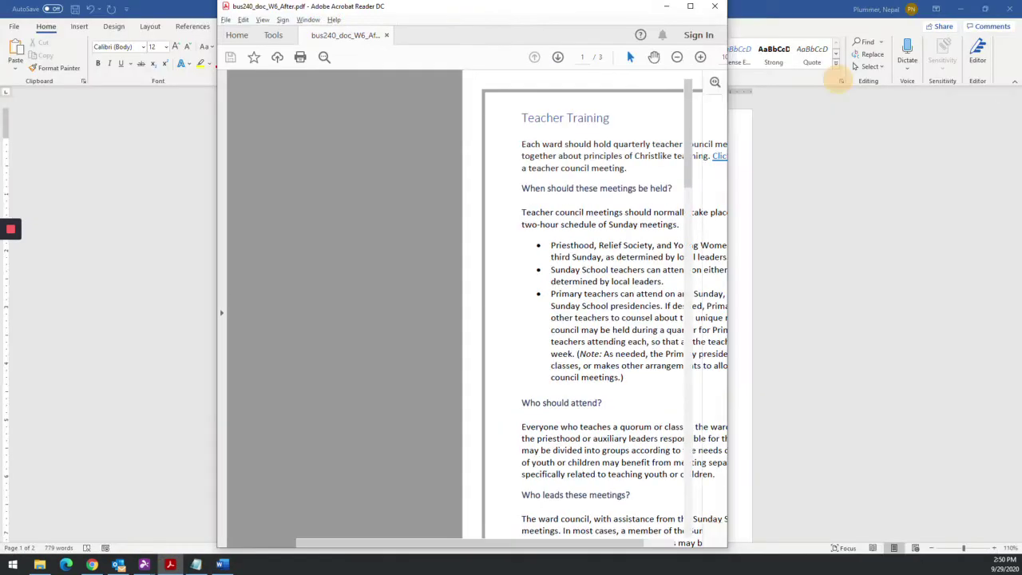
click(838, 80)
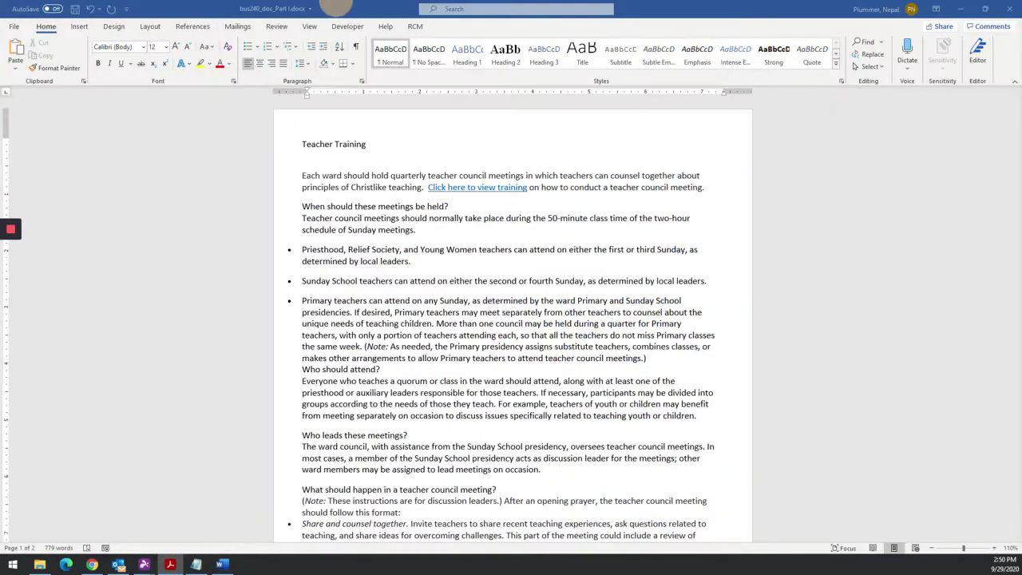
click(368, 144)
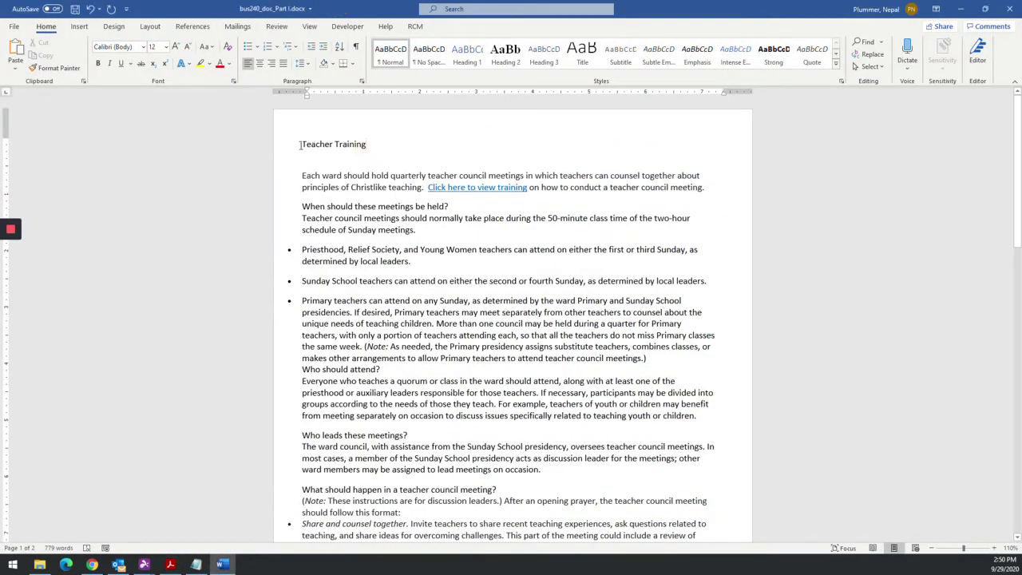
click(303, 144)
key(ctrl+alt+1)
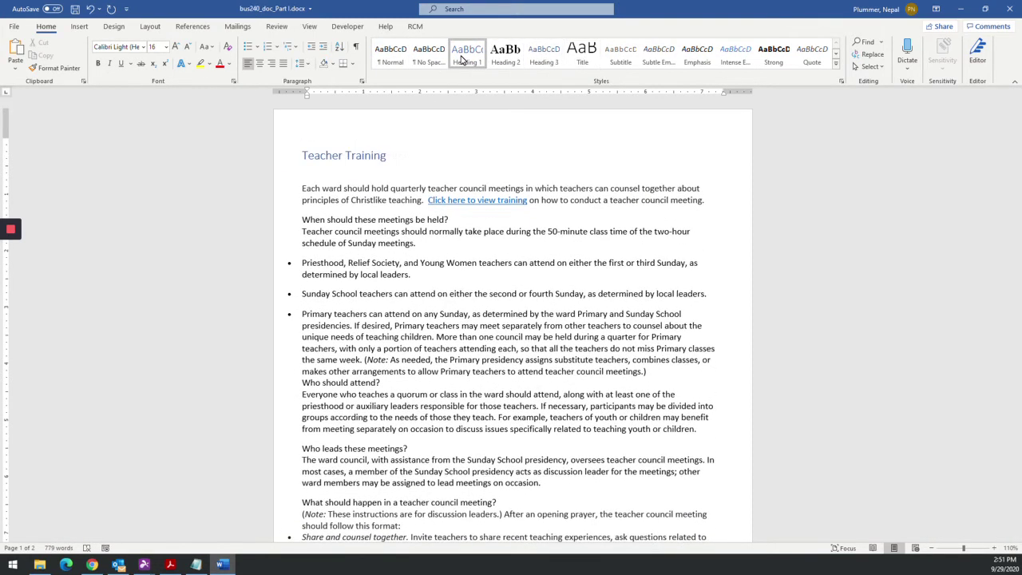
click(303, 219)
click(304, 156)
click(92, 565)
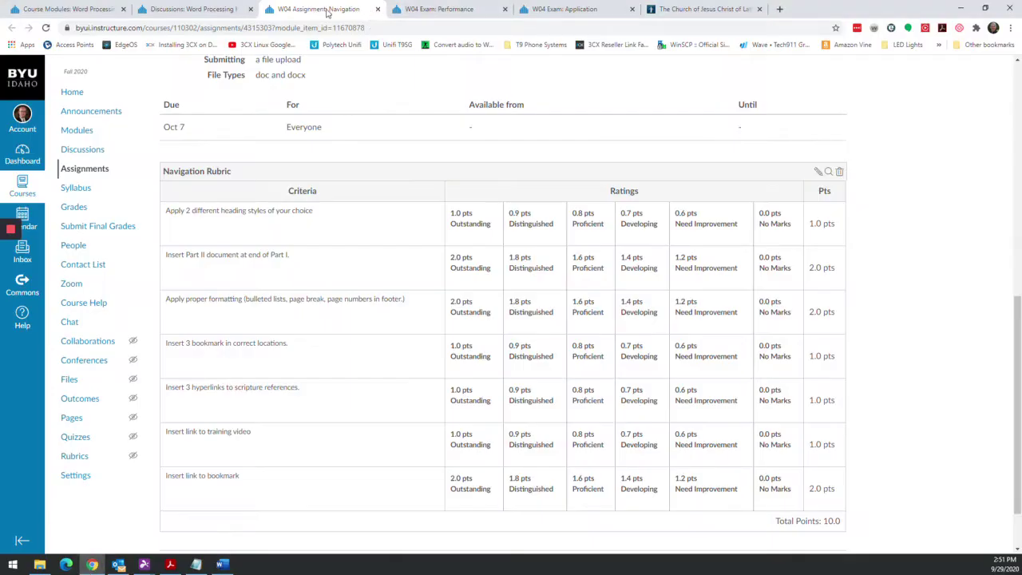
scroll(364, 205, up, 10)
scroll(312, 343, down, 2)
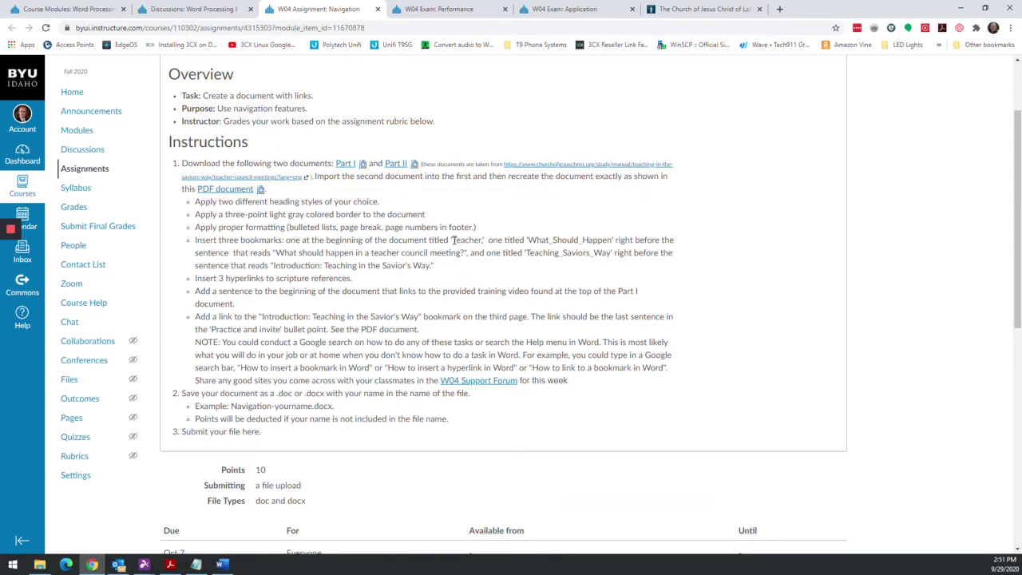
key(alt+Tab)
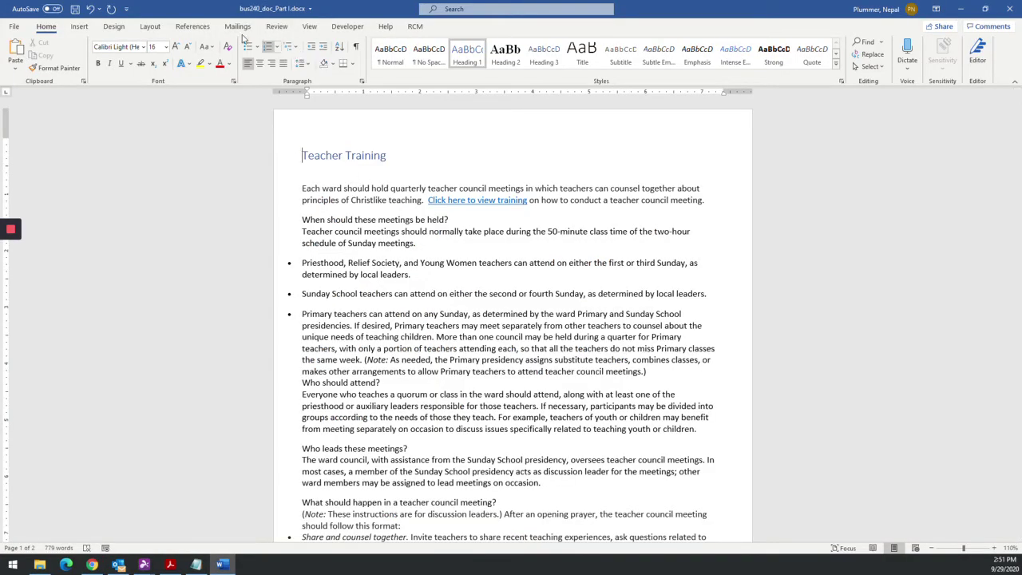
Insert a bookmark named 'Teacher' at the Teacher Training title.
click(79, 26)
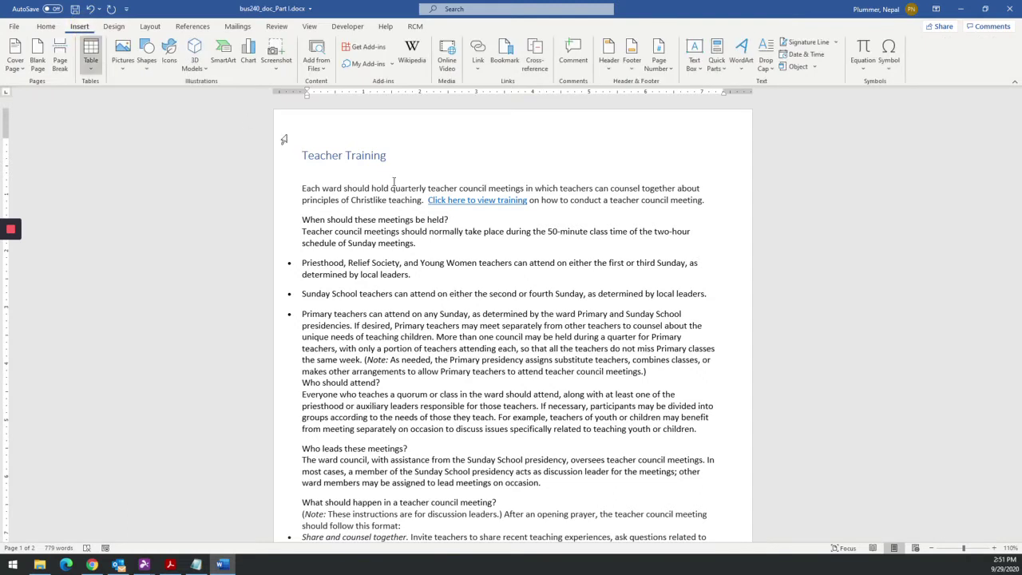
click(505, 60)
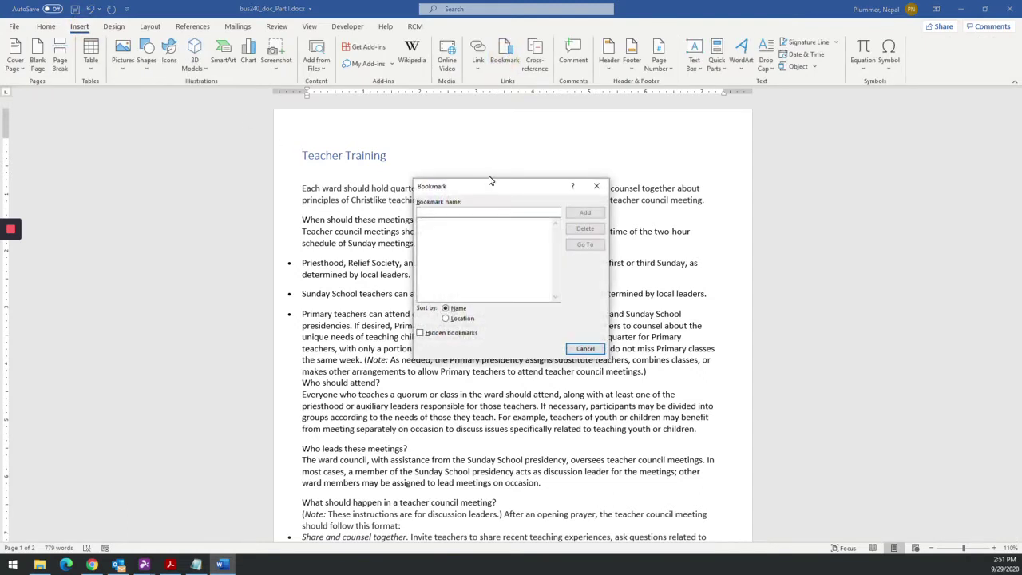
text(T)
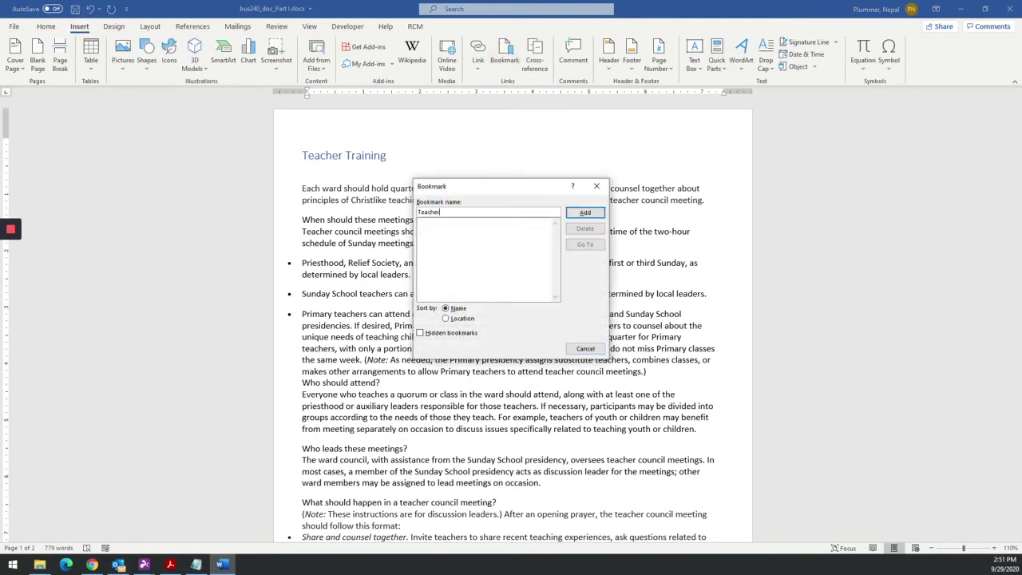
text(eacher)
click(585, 212)
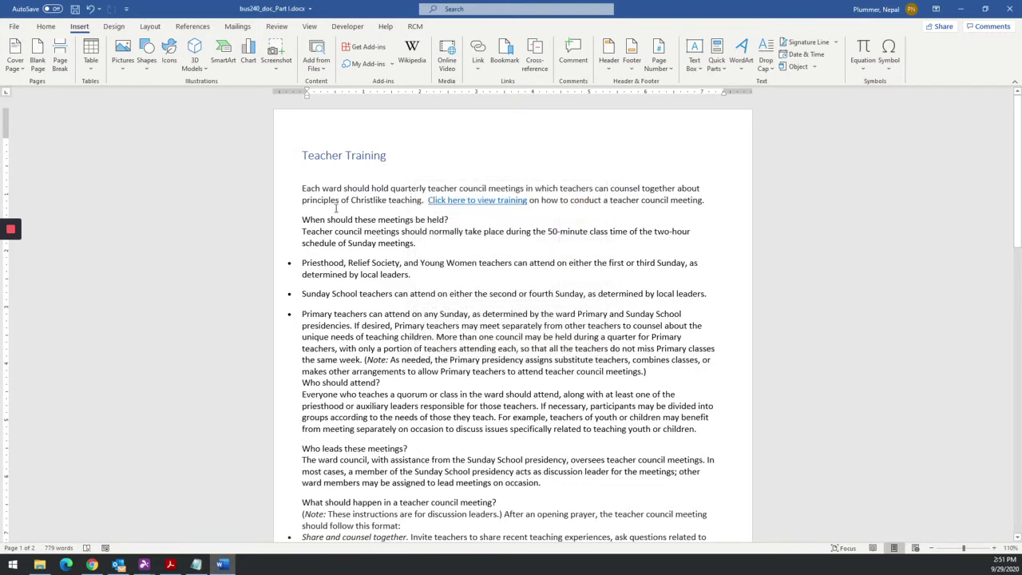
In Page Setup, set margins to Top 0.5", and Bottom, Inside and Outside 1".
click(115, 27)
click(150, 27)
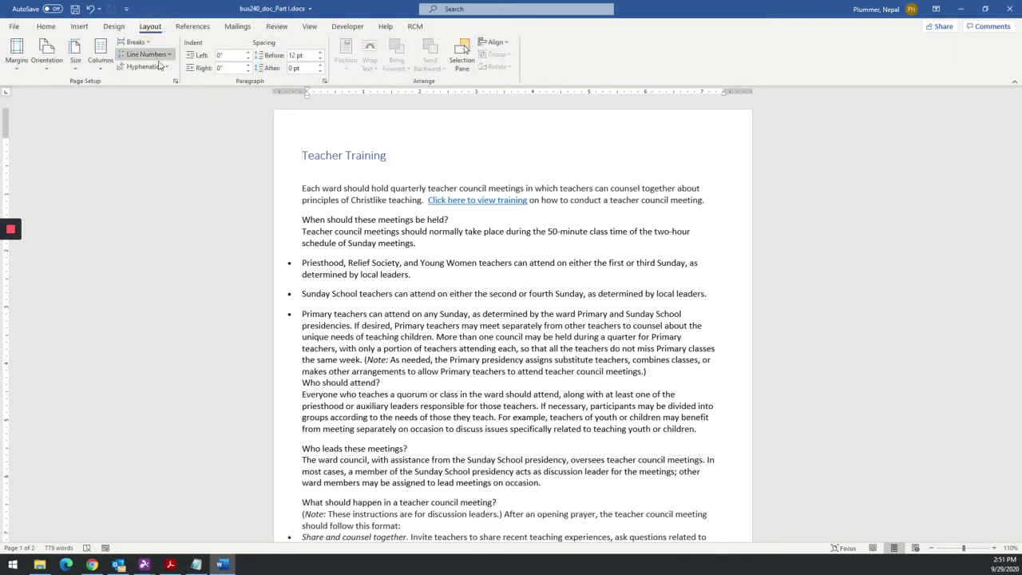
click(174, 82)
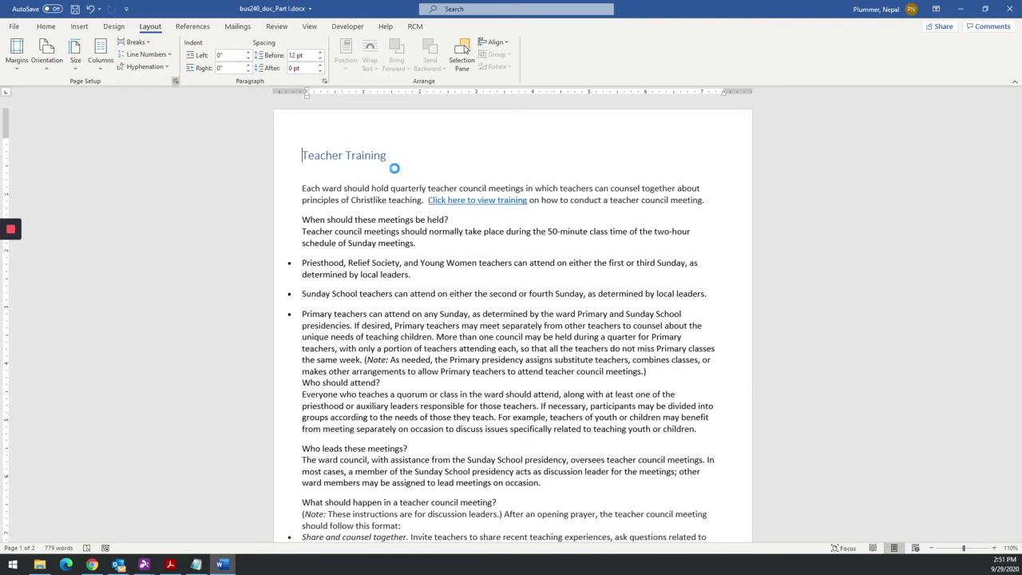
text(.5)
key(Tab)
text(1)
key(Tab)
text(1)
key(Tab)
text(1)
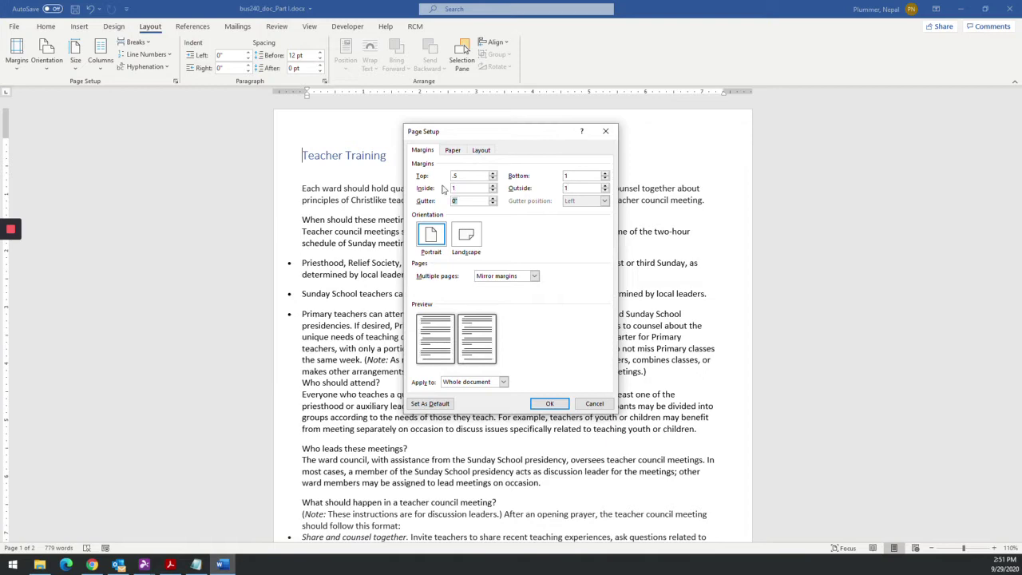
click(550, 405)
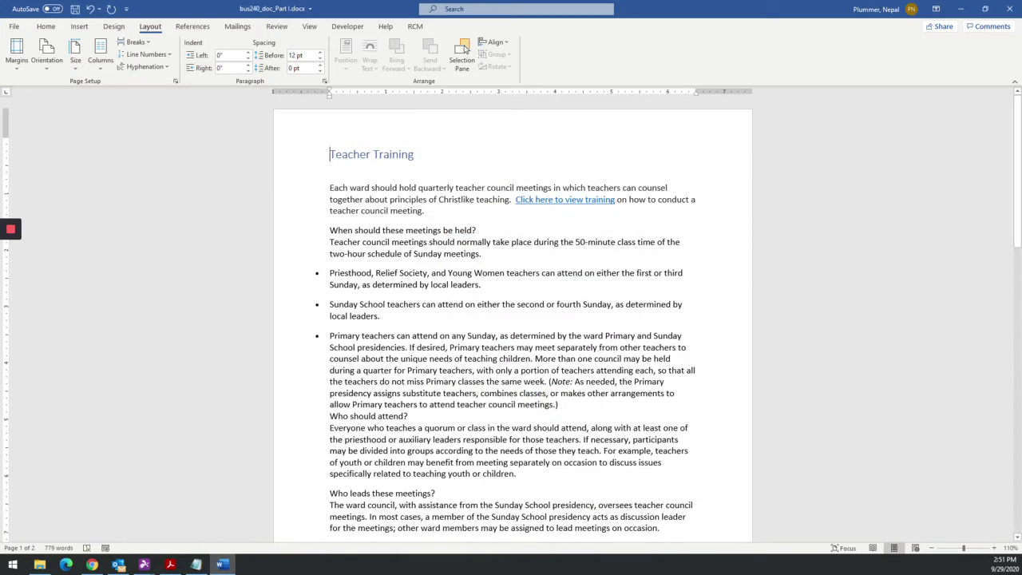
click(330, 274)
scroll(430, 348, down, 5)
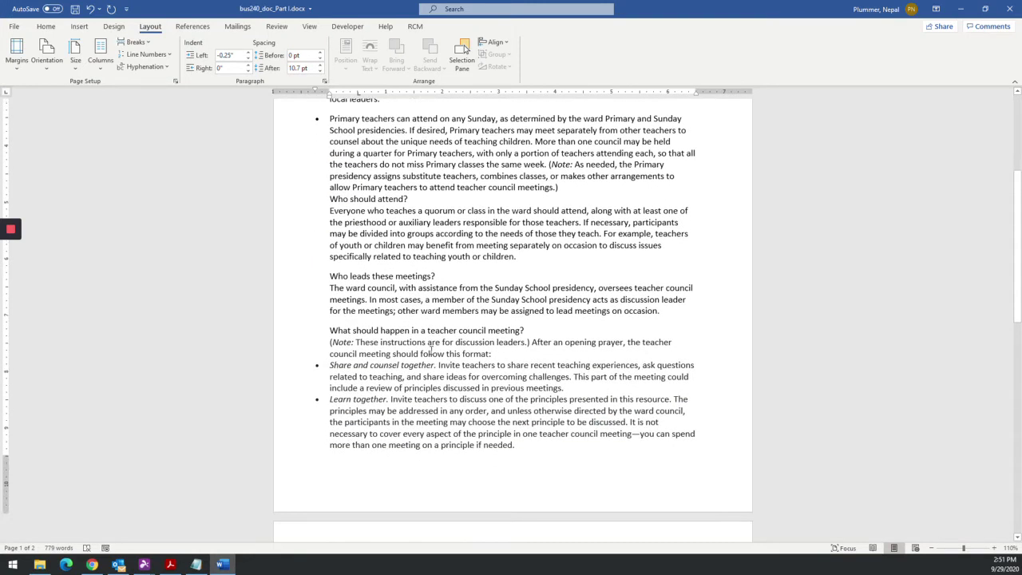
scroll(431, 354, up, 5)
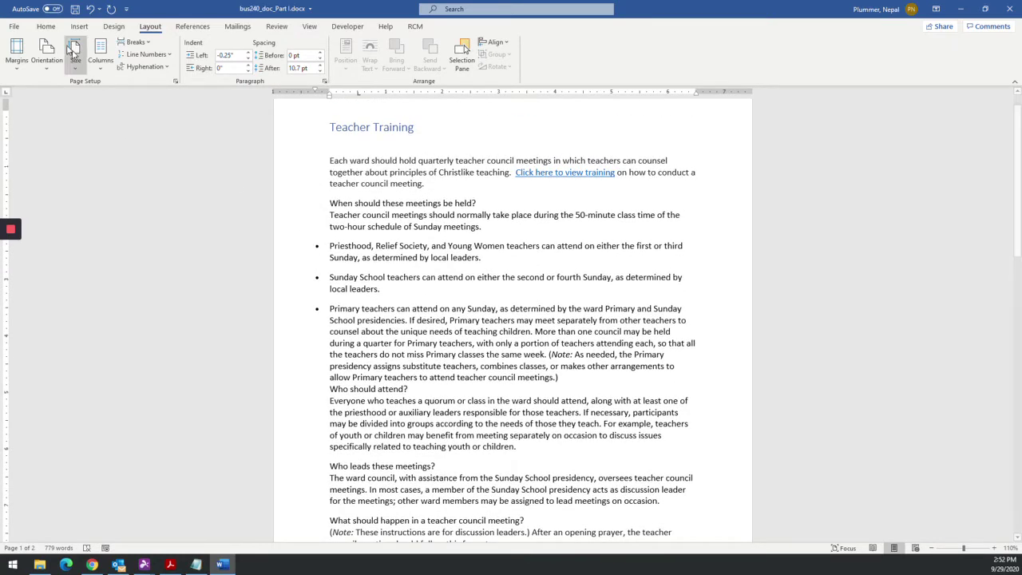
Clear the Primary teachers bullet and re-bullet Priesthood, Sunday School and Primary as one indented list.
click(46, 27)
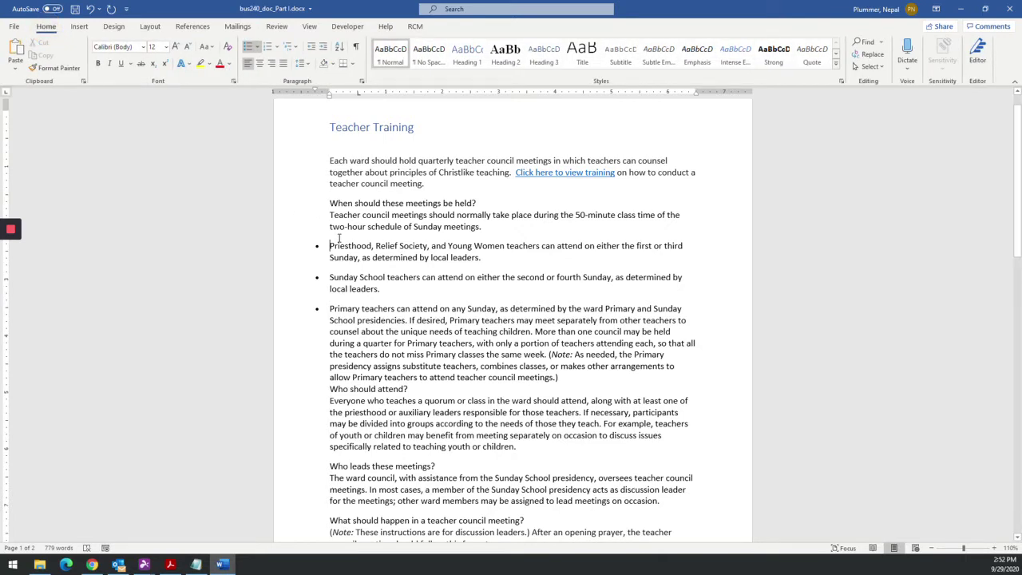
click(329, 280)
click(329, 310)
key(BackSpace)
click(330, 248)
click(249, 48)
click(330, 278)
click(248, 48)
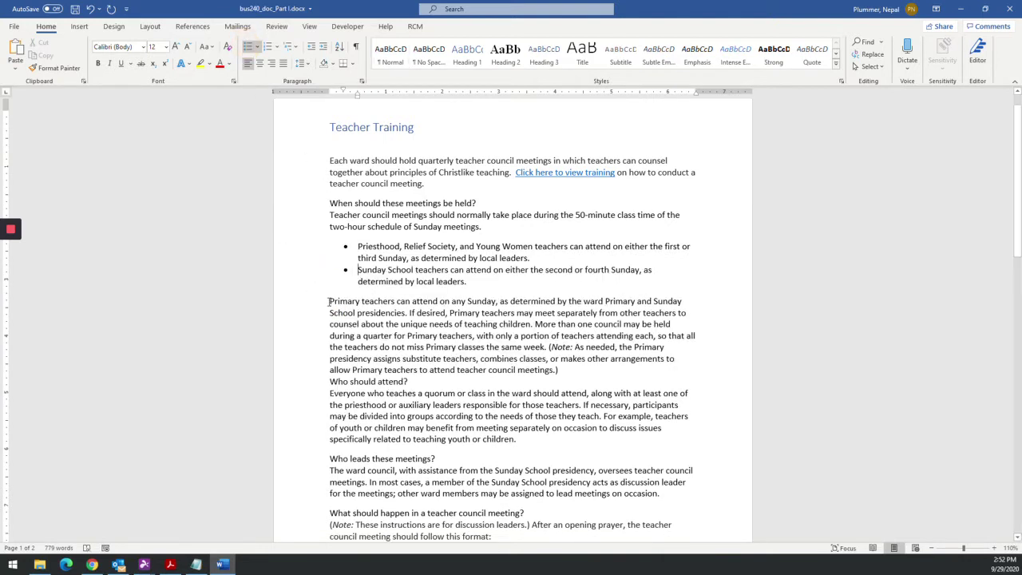
click(328, 302)
click(248, 48)
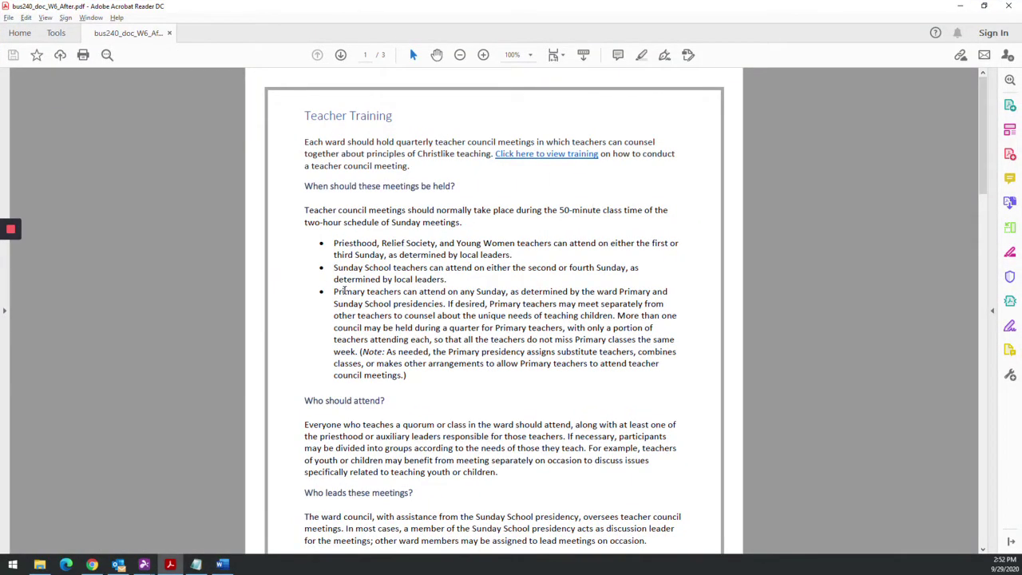
key(alt+Tab)
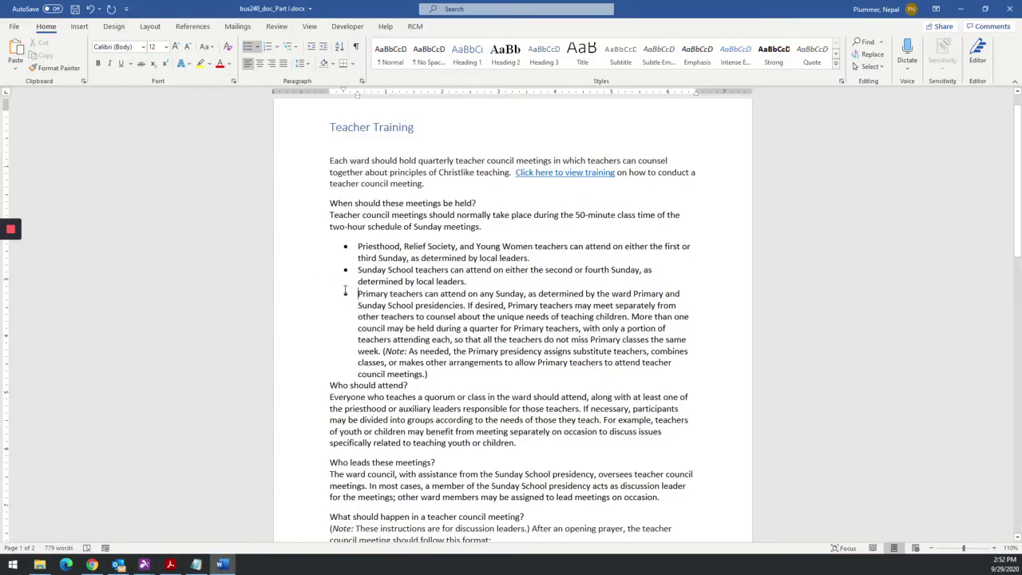
Make 'When should these meetings be held?' a Heading 3 and add a blank line below it.
click(328, 204)
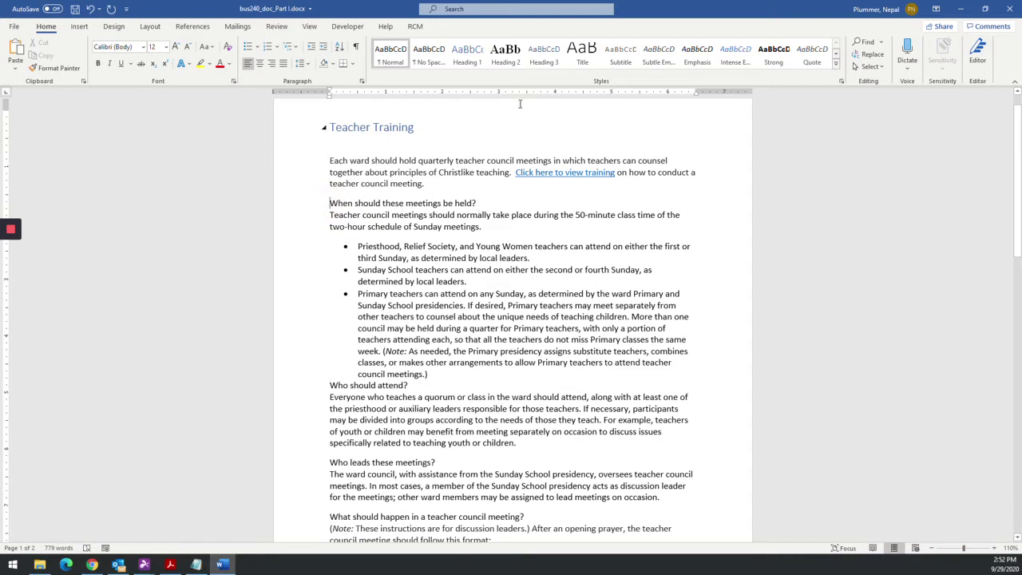
click(505, 52)
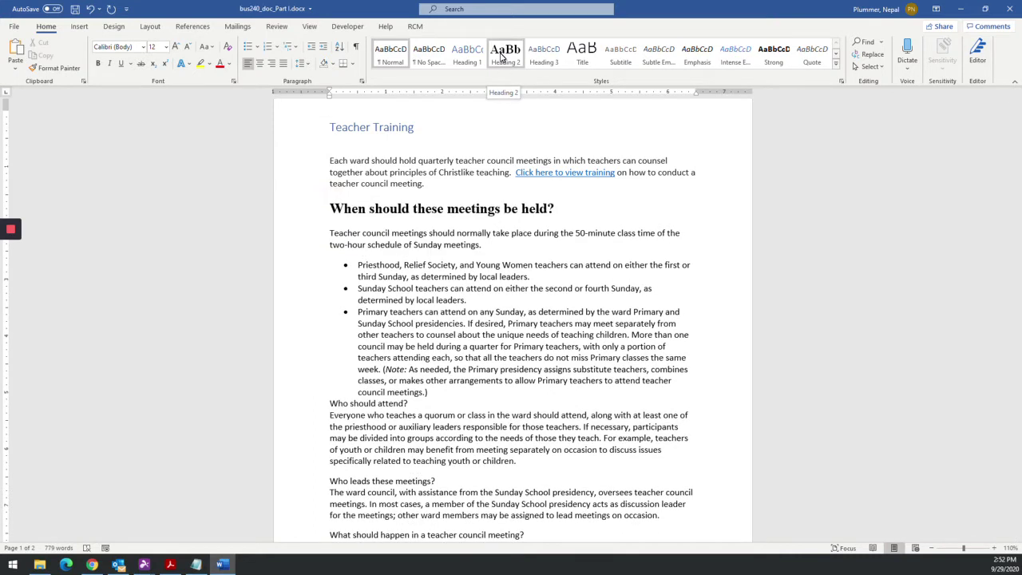
right_click(502, 55)
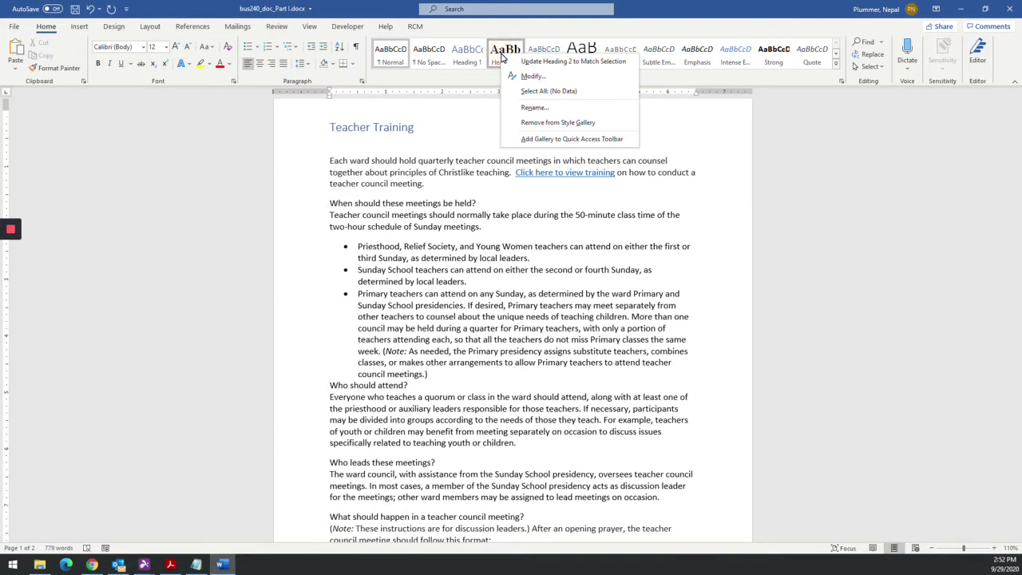
click(534, 37)
click(544, 54)
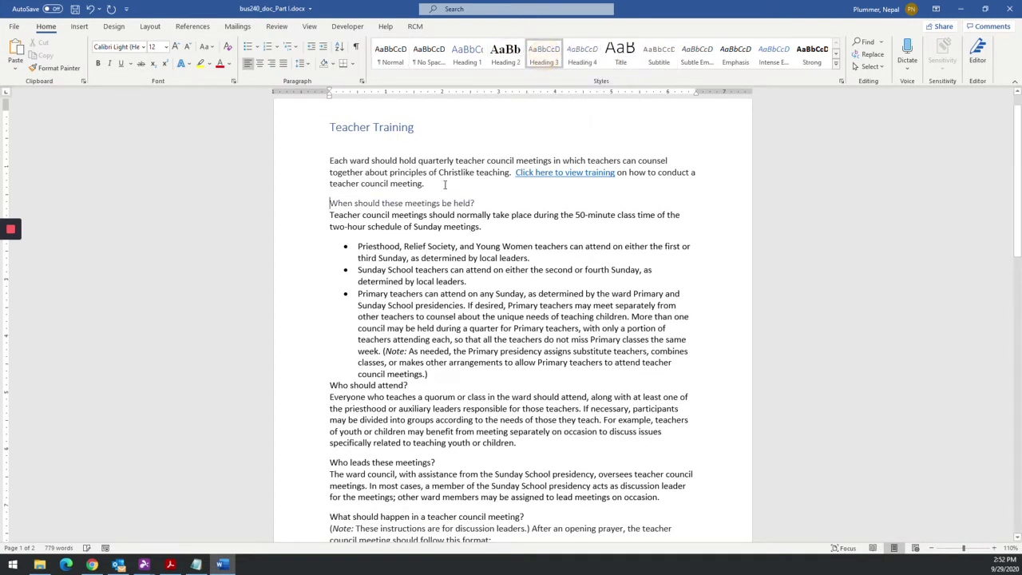
click(330, 214)
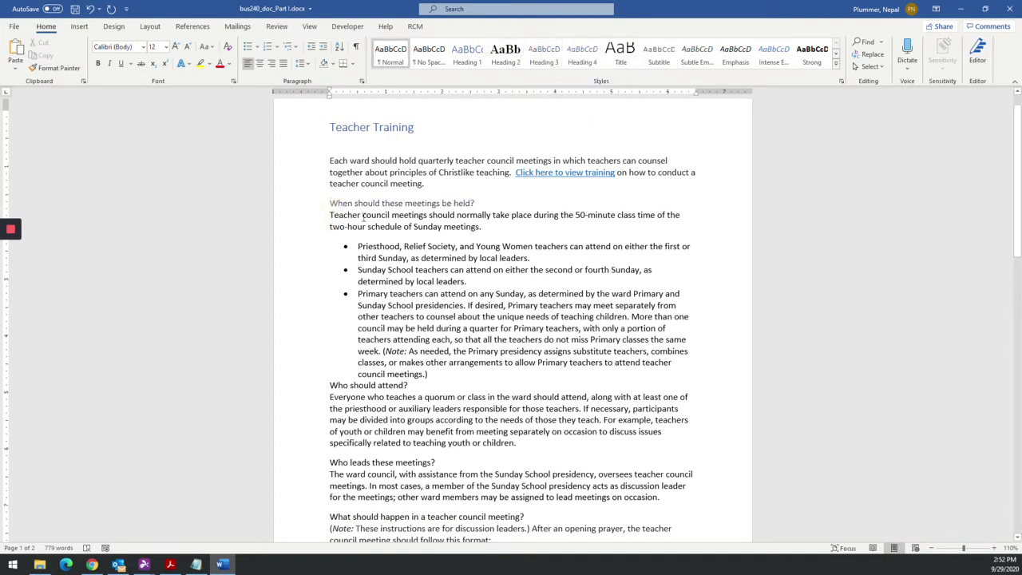
key(Return)
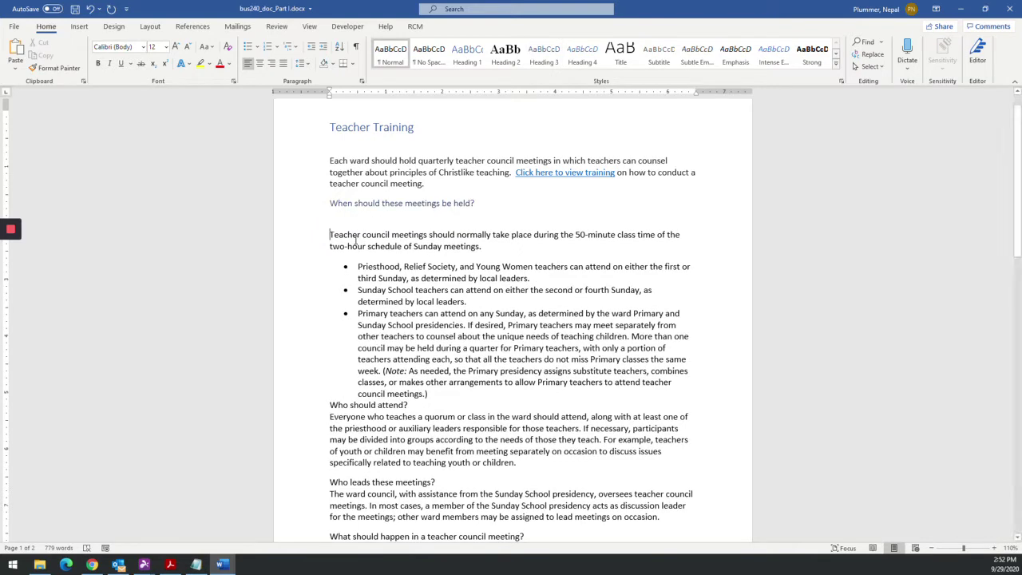
Style 'Who should attend?' as Heading 3 with blank lines above it and above 'Everyone'.
key(alt+Tab)
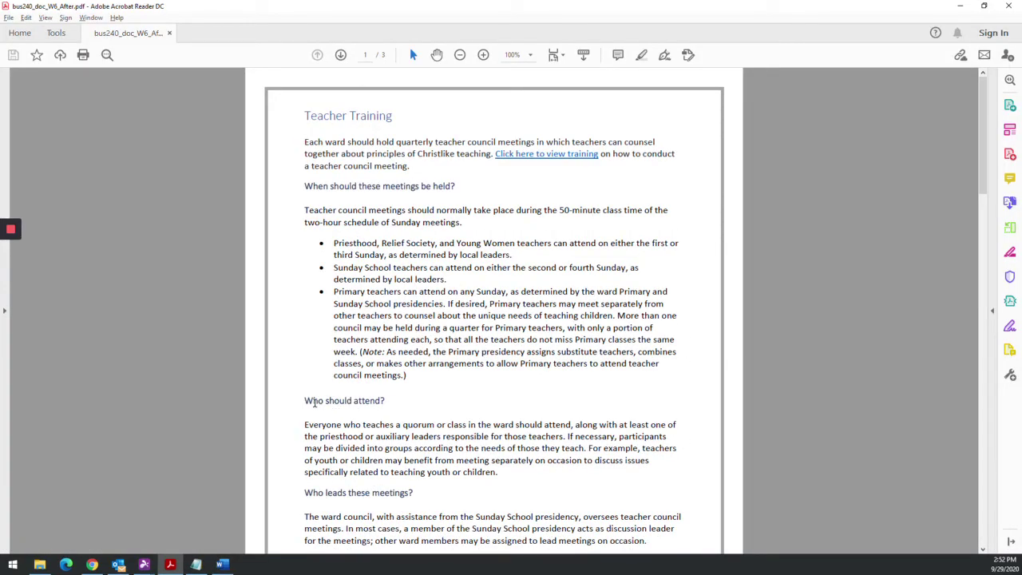
key(alt+Tab)
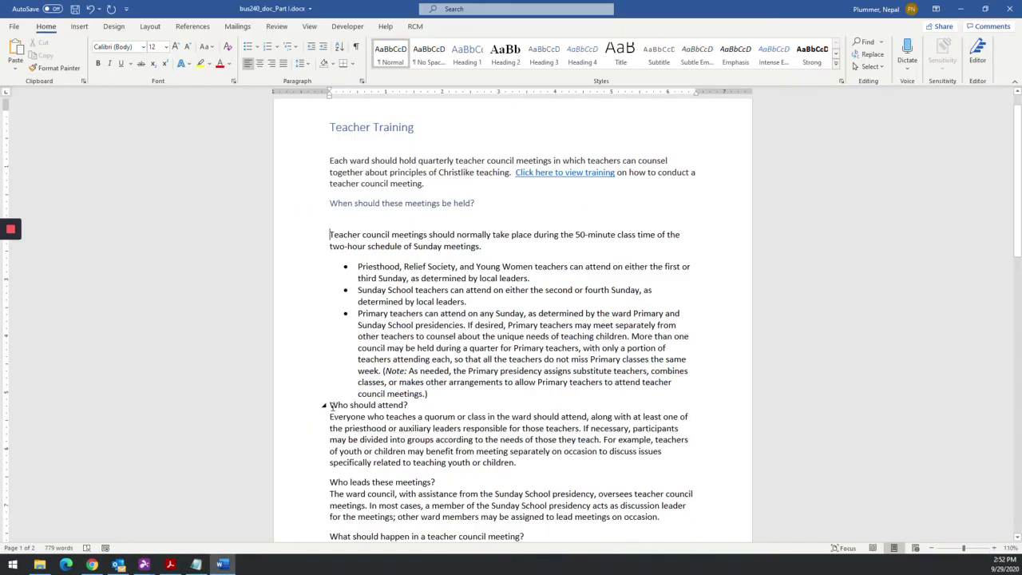
click(331, 406)
key(Return)
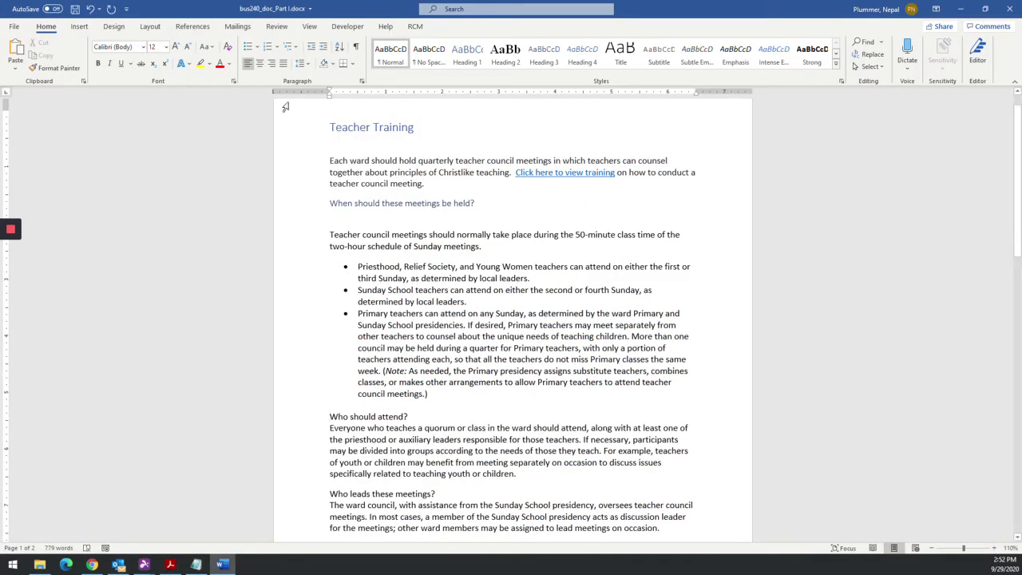
click(542, 60)
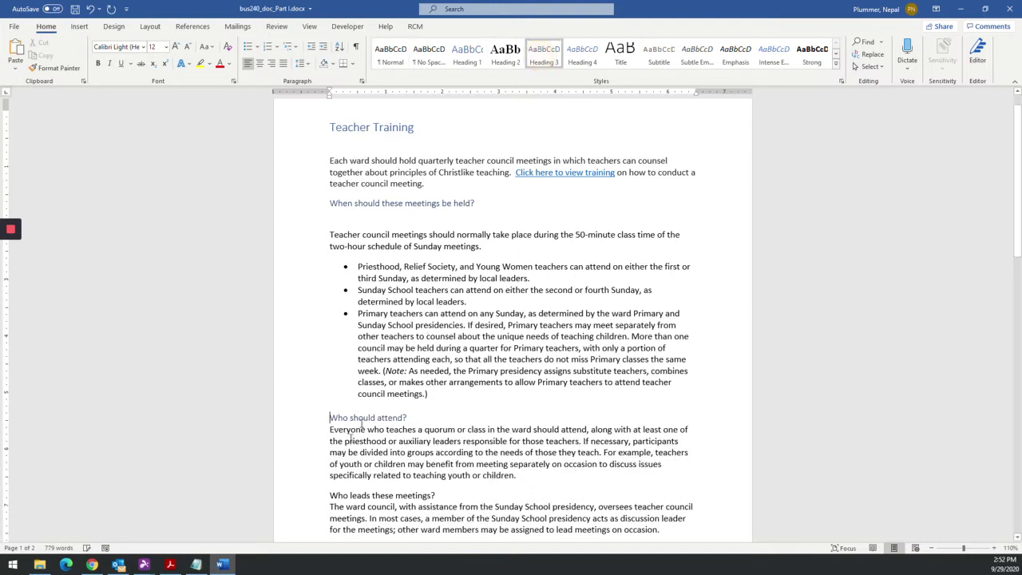
click(330, 429)
key(Return)
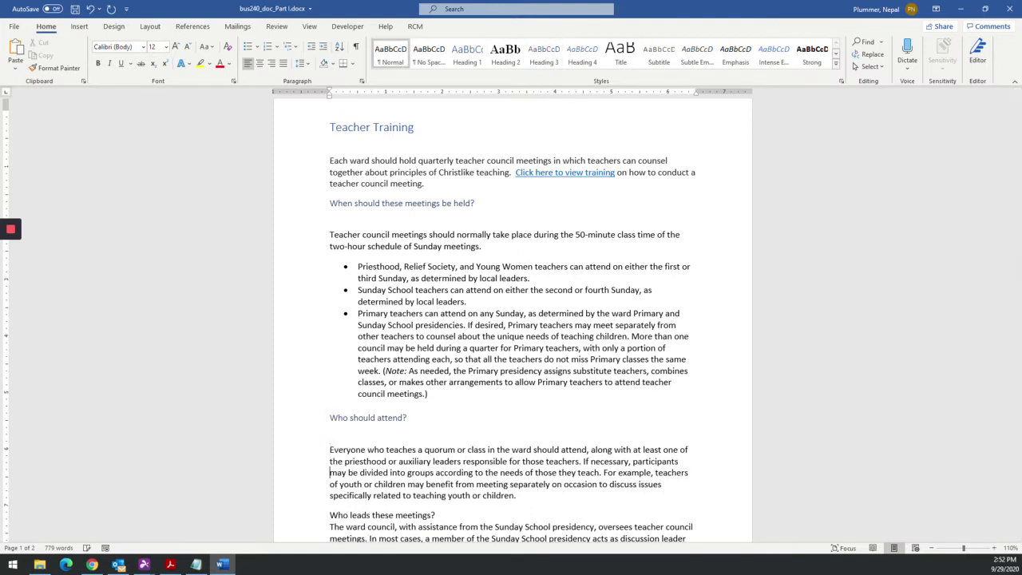
Apply Heading 3 to 'Who leads these meetings?' and 'What should happen in a teacher council meeting?'.
click(332, 515)
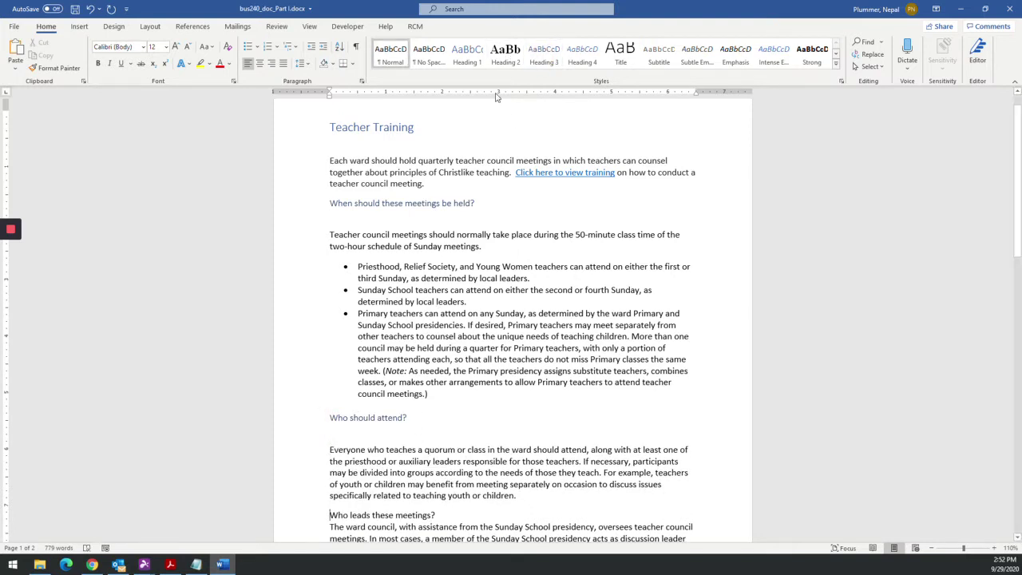
click(543, 56)
scroll(407, 379, down, 3)
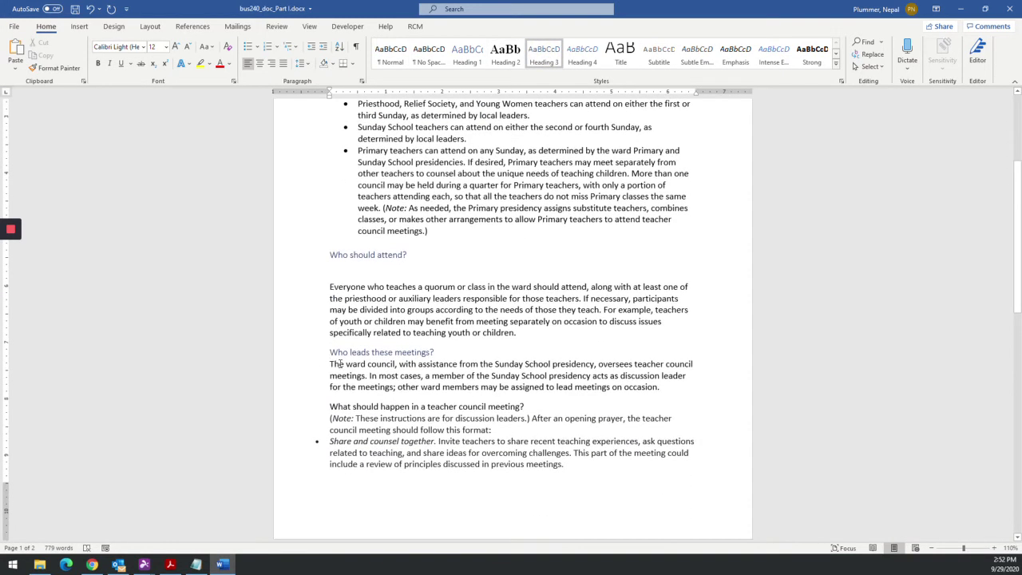
key(Down)
key(Return)
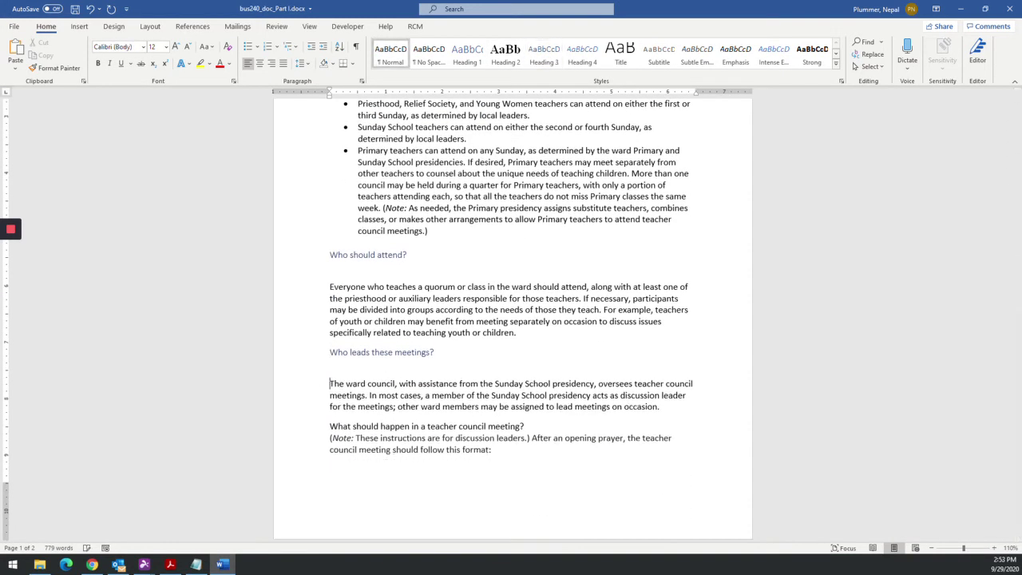
click(331, 426)
click(542, 55)
Check the reference PDF, then insert a blank line above the '(Note:' paragraph.
key(alt+Tab)
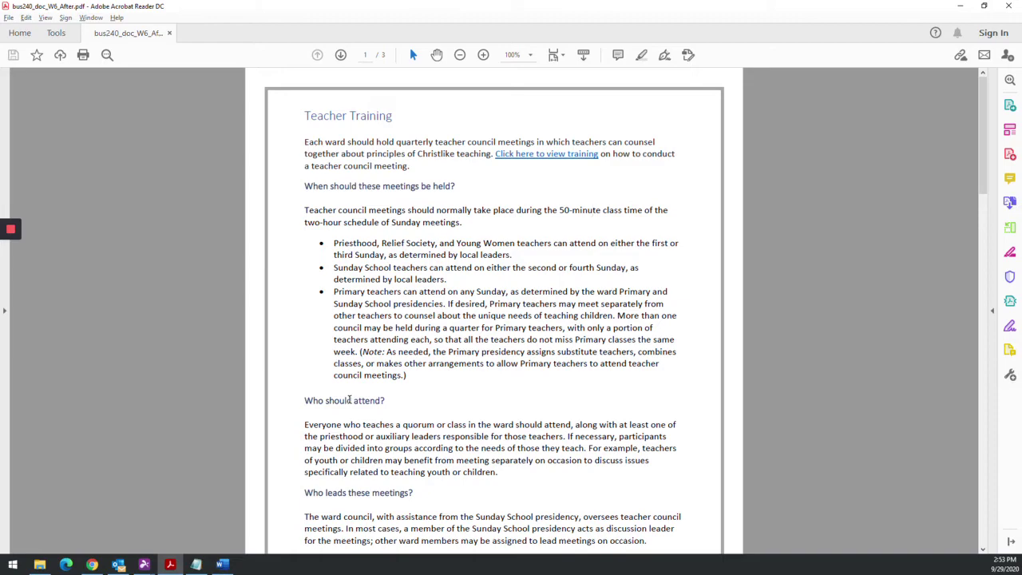
key(alt+Tab)
scroll(383, 375, up, 3)
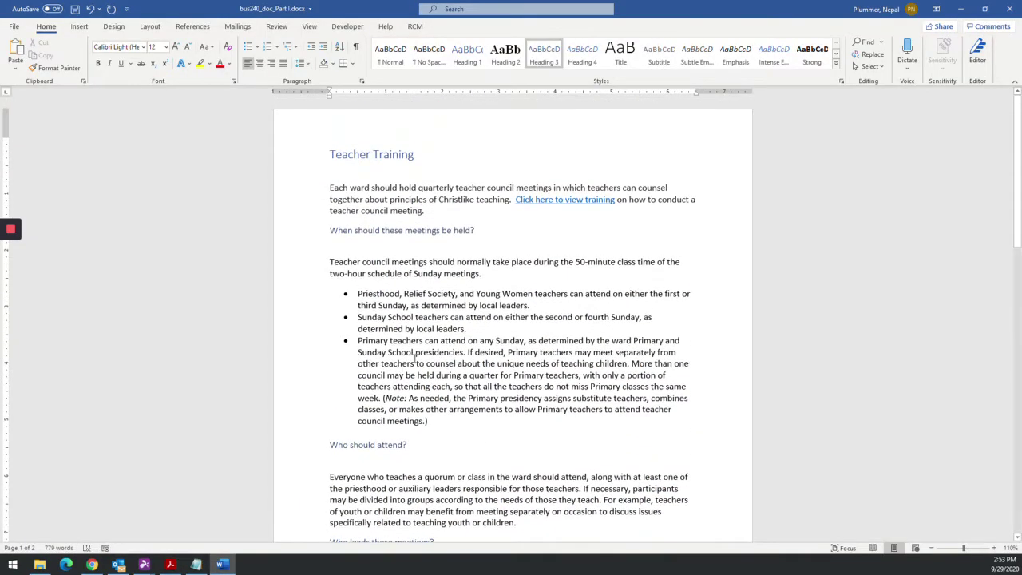
key(alt+Tab)
key(alt+Tab)
key(alt+Tab)
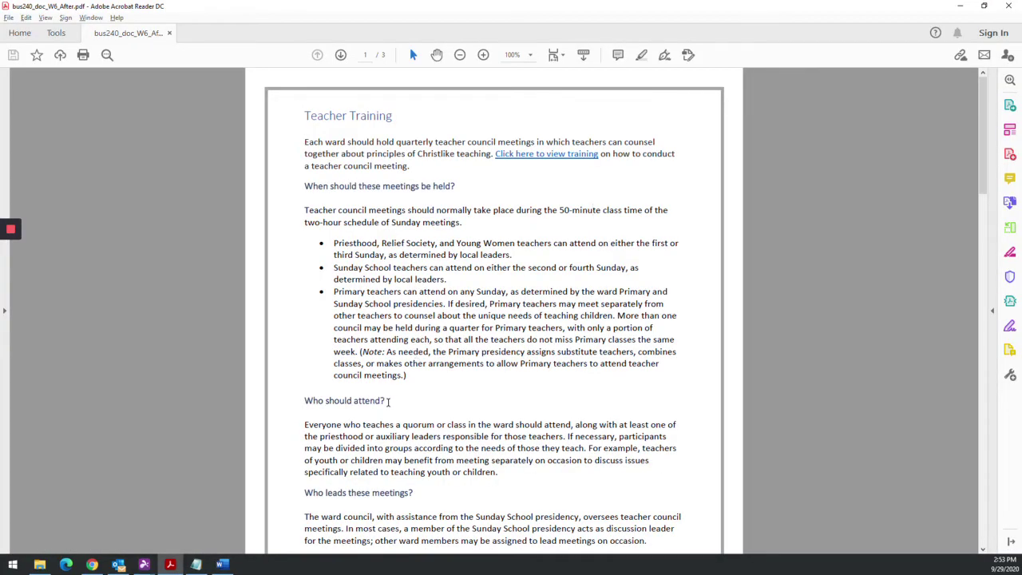
key(alt+Tab)
scroll(388, 403, down, 6)
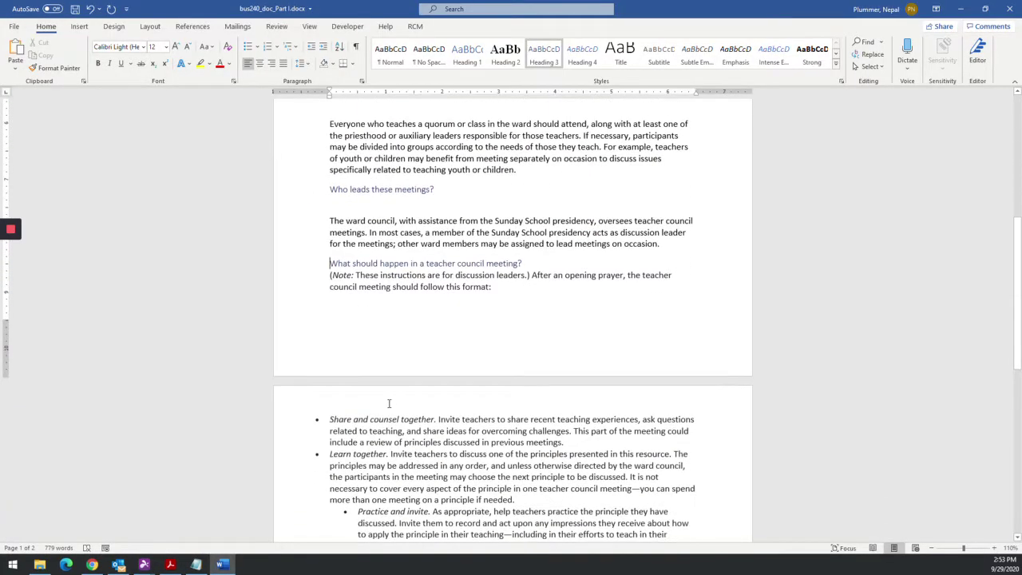
key(alt+Tab)
scroll(339, 373, down, 5)
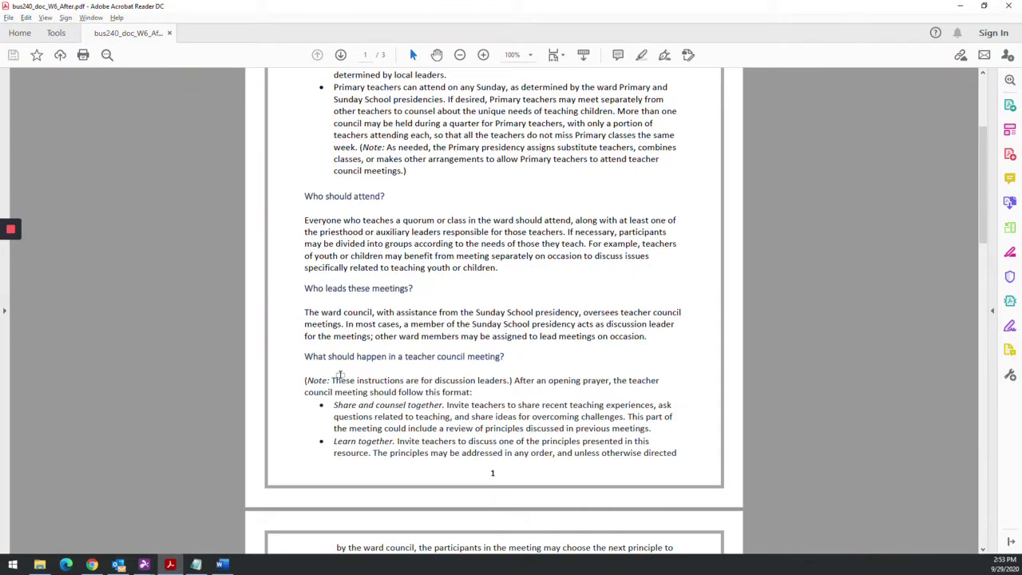
key(alt+Tab)
click(332, 276)
key(Return)
key(alt+Tab)
key(alt+Tab)
scroll(318, 297, down, 3)
Remove the old bullets from the 'Learn together' and 'Practice and invite' items.
click(329, 283)
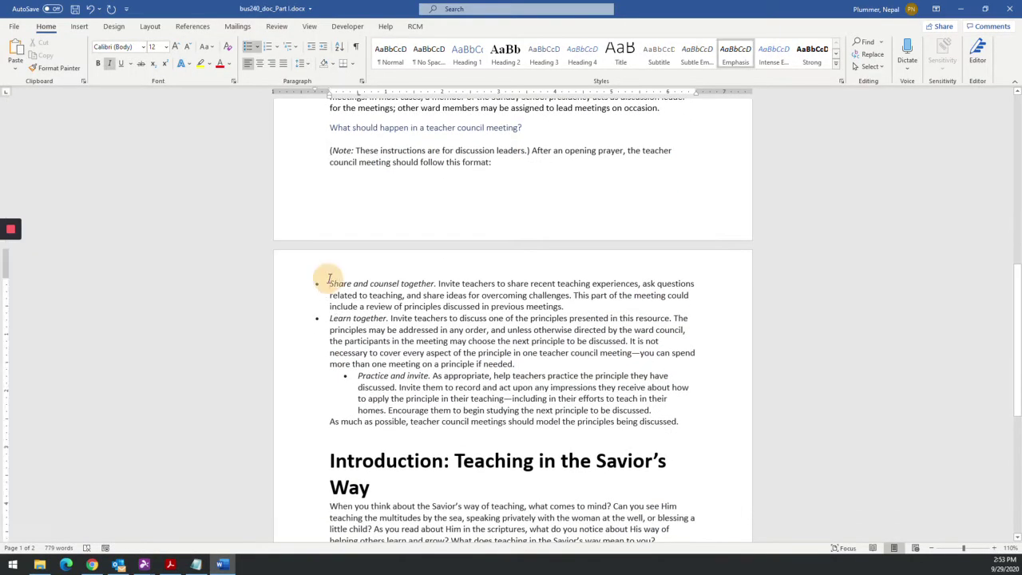
click(324, 319)
key(BackSpace)
click(357, 376)
key(BackSpace)
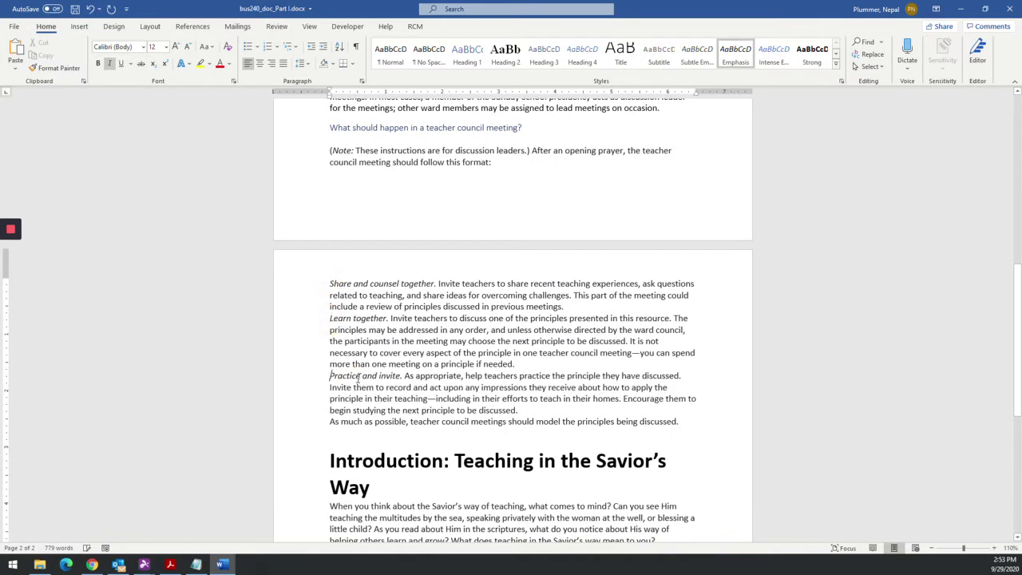
Bullet 'Share and counsel together', 'Learn together' and 'Practice and invite' as indented items.
click(330, 284)
click(246, 47)
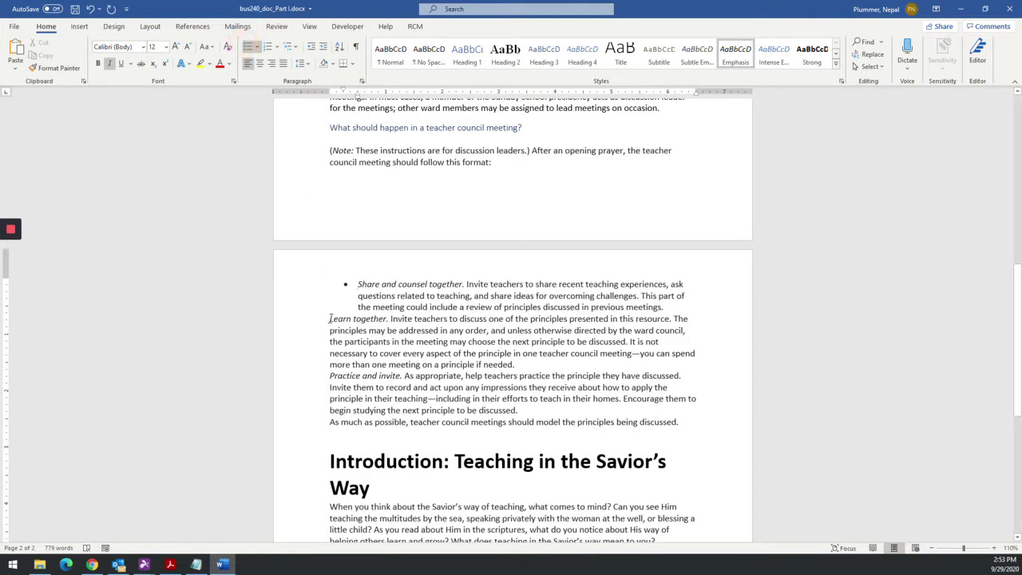
click(330, 319)
click(247, 47)
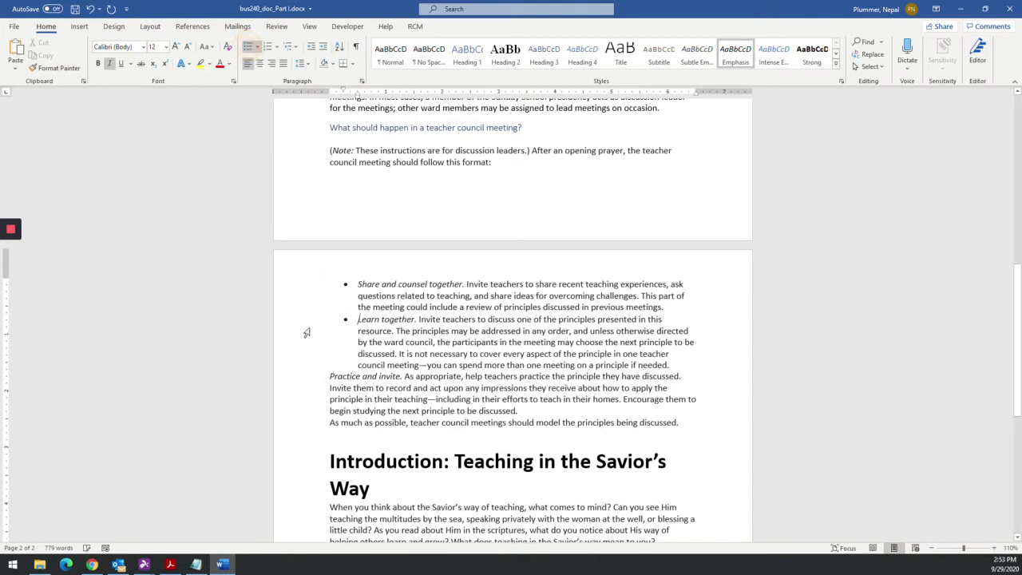
click(330, 376)
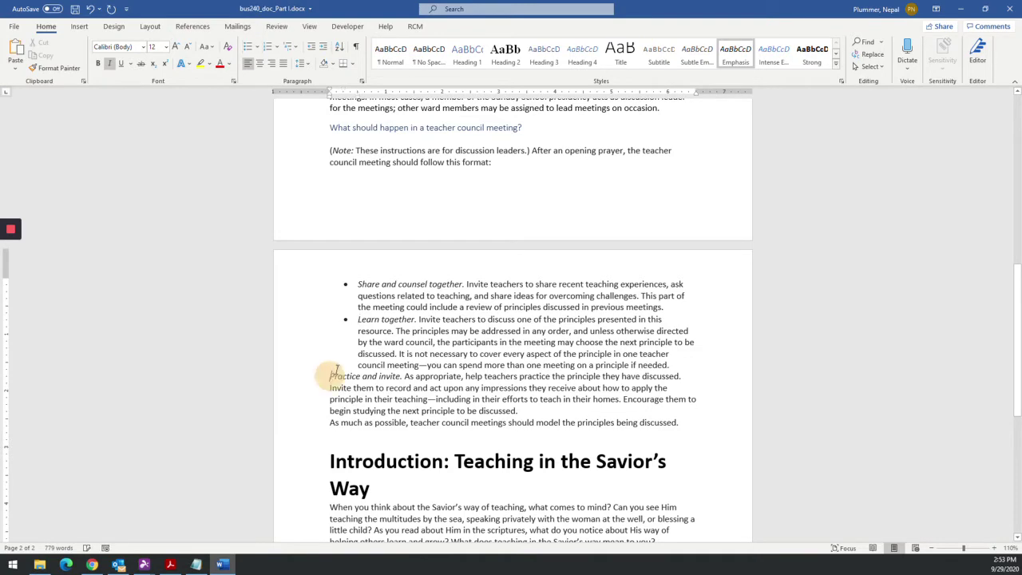
click(247, 47)
Insert a blank line before the closing 'As much as possible' sentence.
key(alt+Tab)
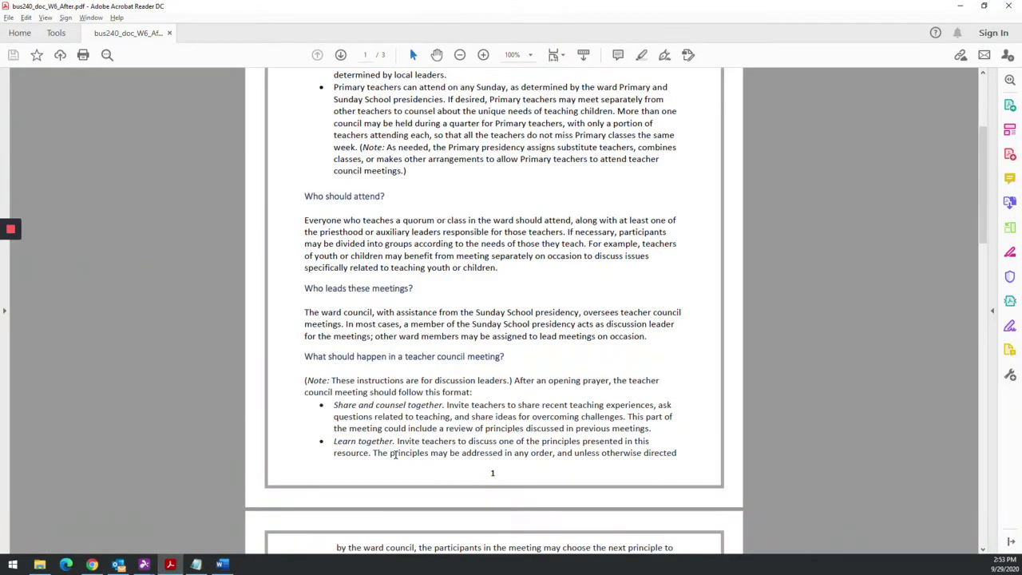
scroll(399, 394, down, 4)
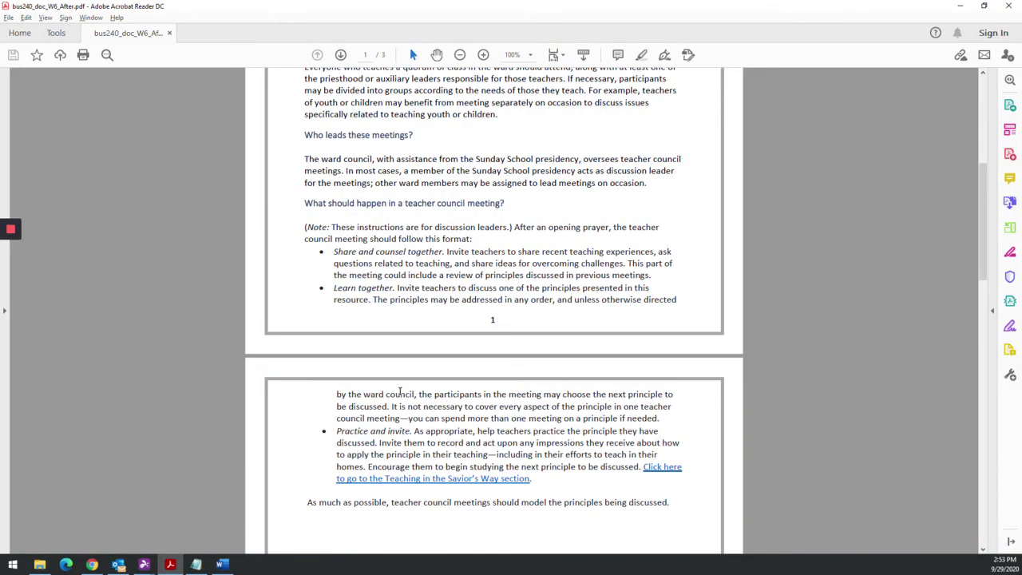
key(alt+Tab)
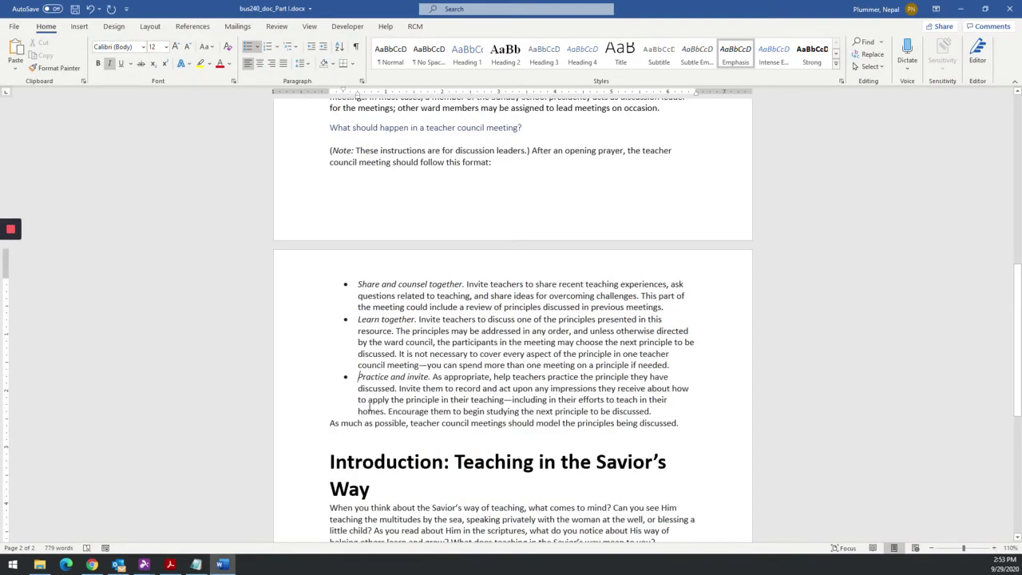
key(alt+Tab)
key(alt+Tab)
click(331, 423)
key(Return)
key(alt+Tab)
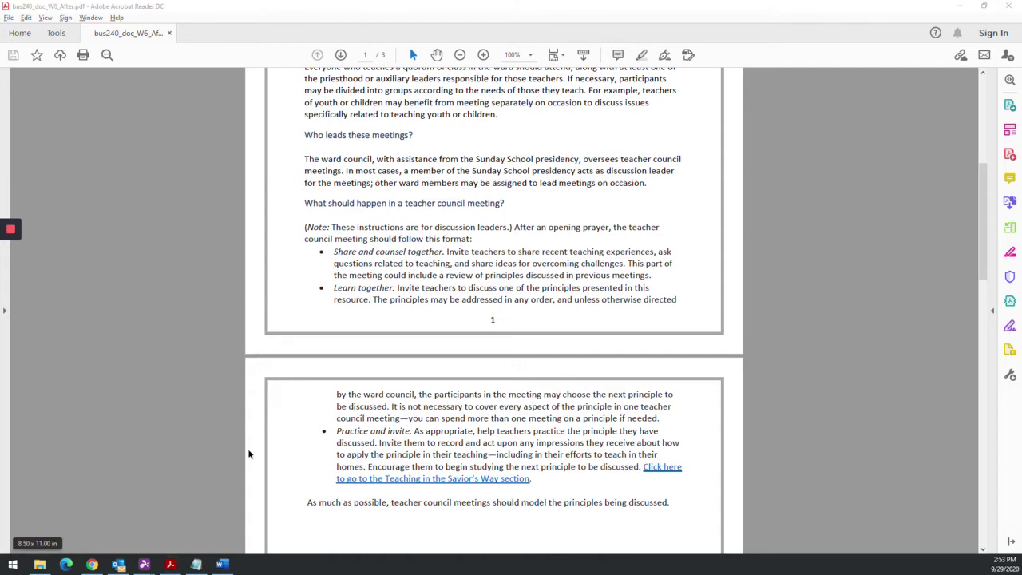
Copy the churchofjesuschrist.org teacher council meetings link address from the Canvas instructions.
key(alt+Tab)
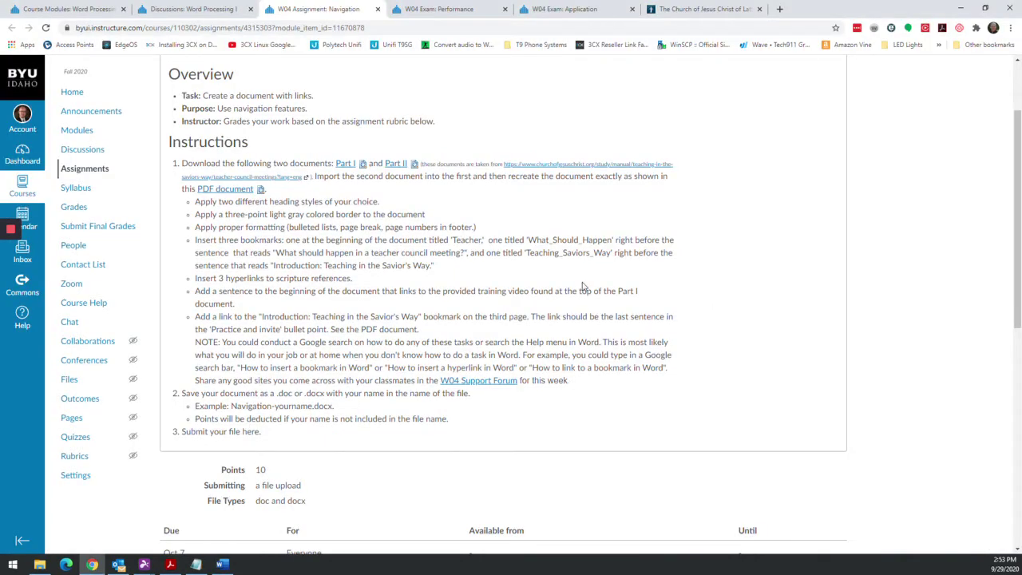
right_click(517, 170)
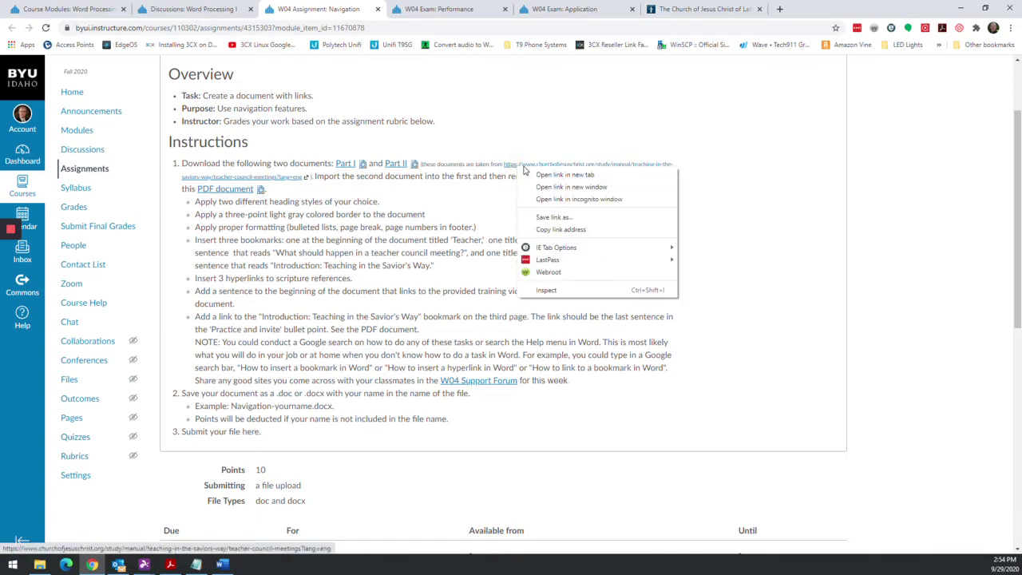
click(559, 230)
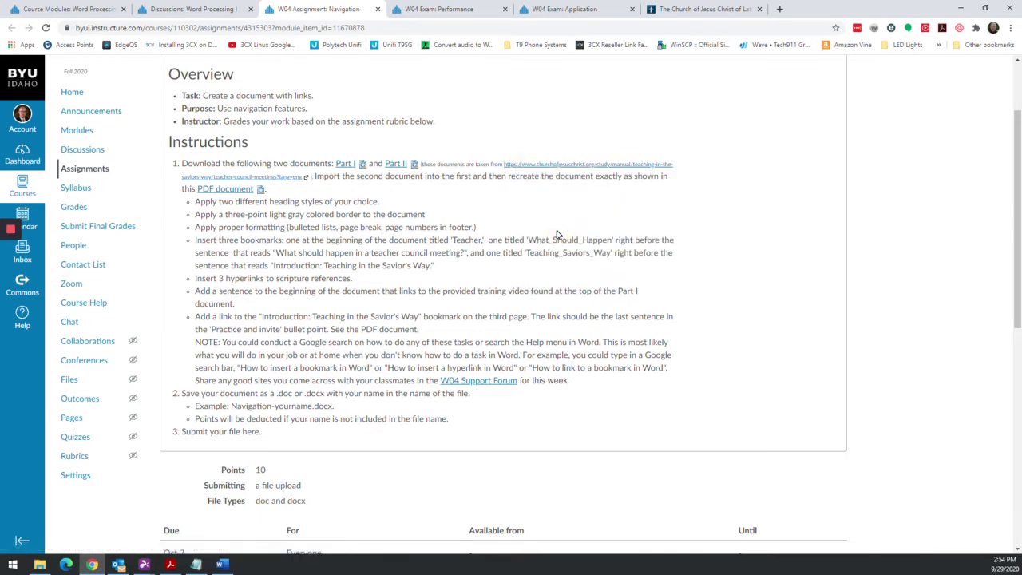
key(alt+Tab)
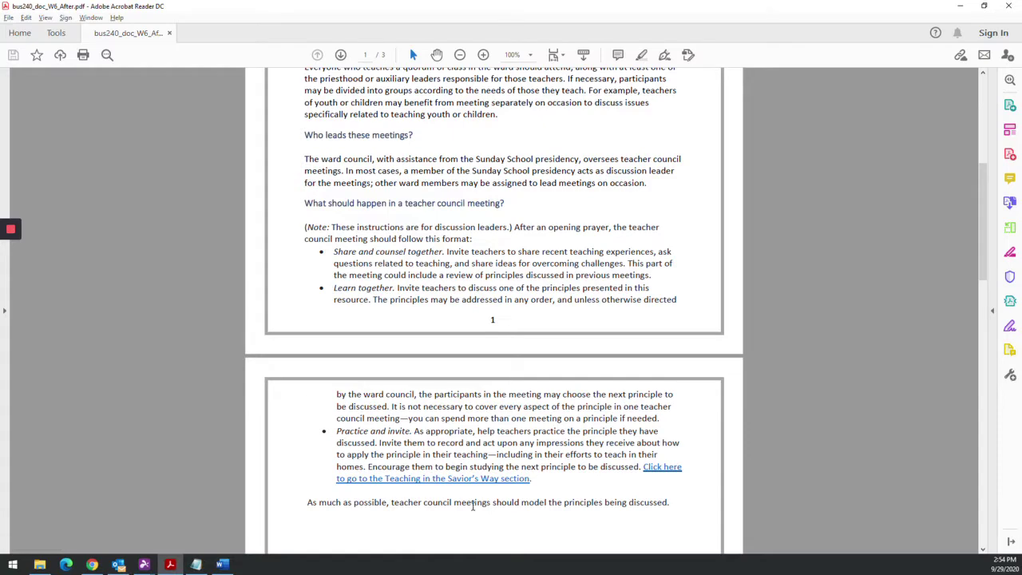
After 'discussed.', type 'Click here to go to the Teaching in the Savior's Way section.'.
key(alt+Tab)
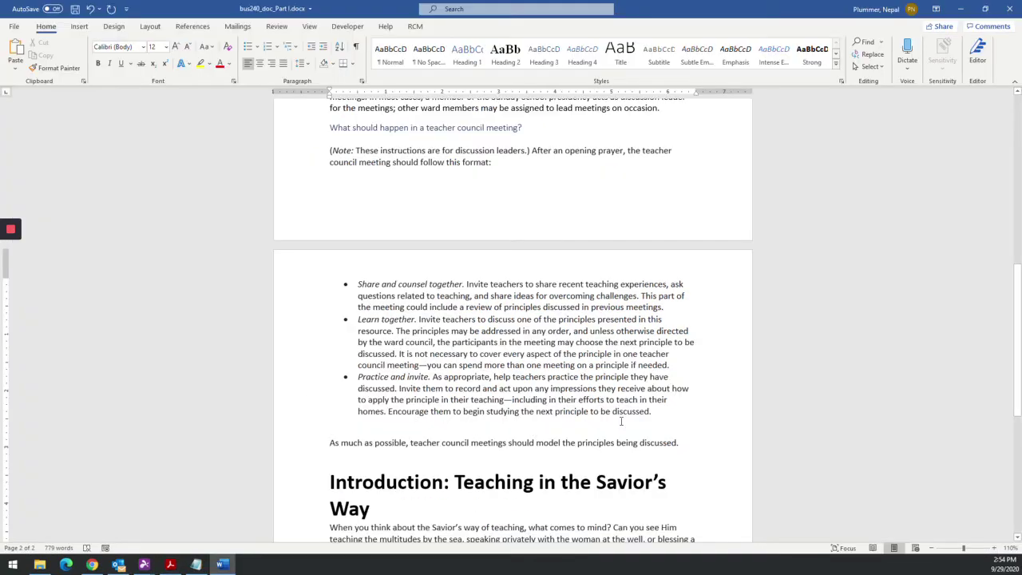
key(alt+Tab)
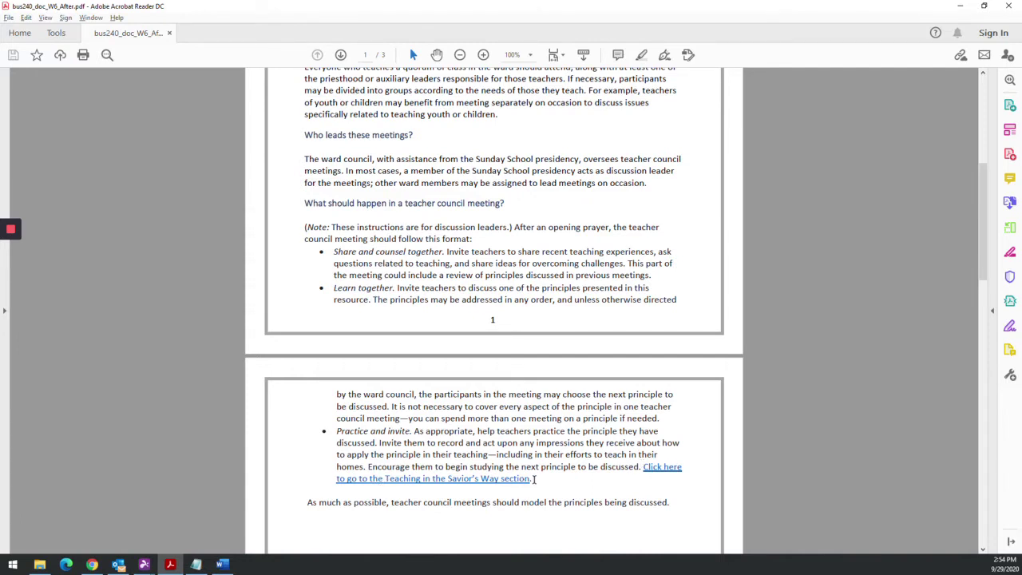
key(alt+Tab)
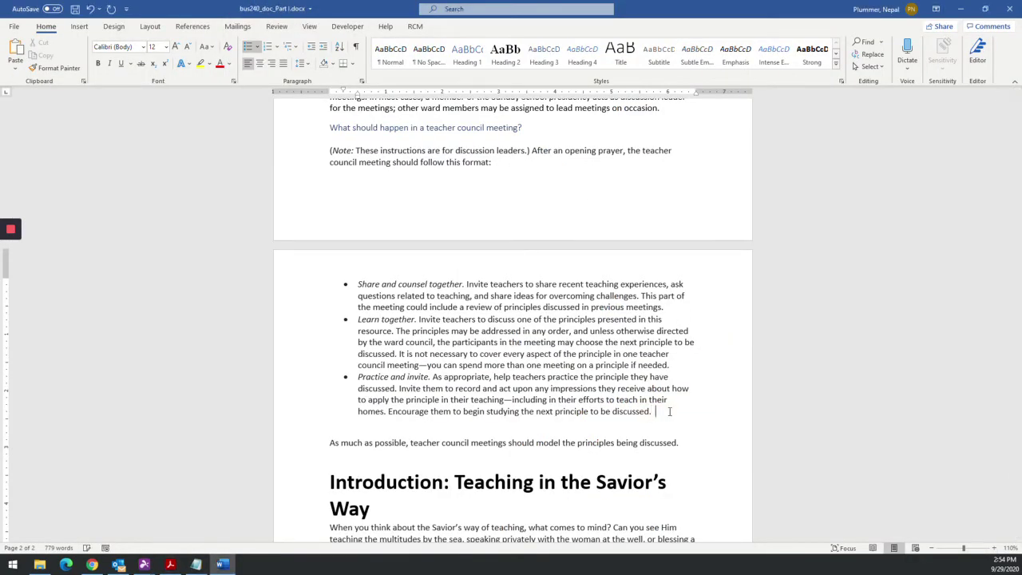
text(Click here to go to th)
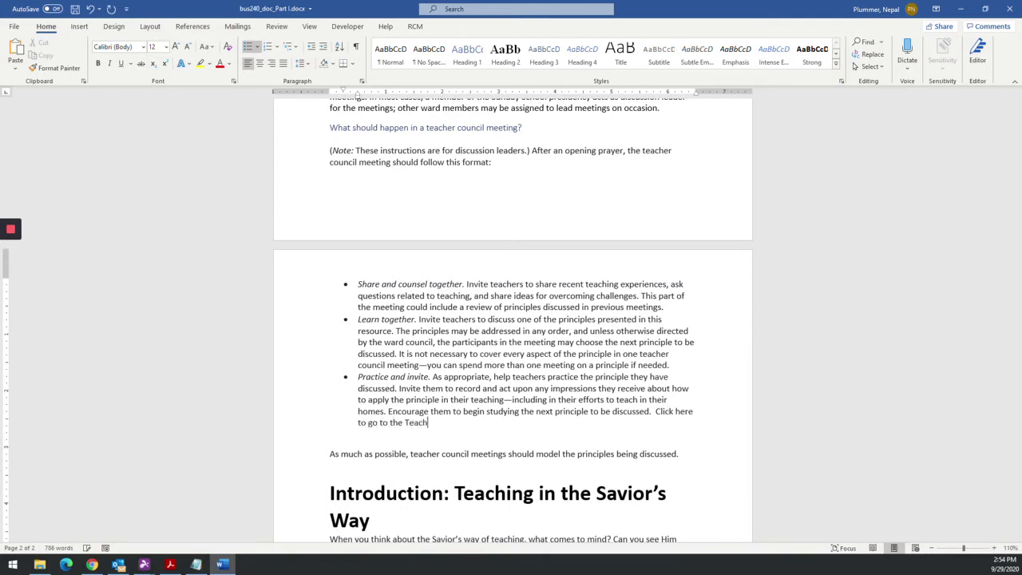
text(e Teaching in the Savior's Way section.)
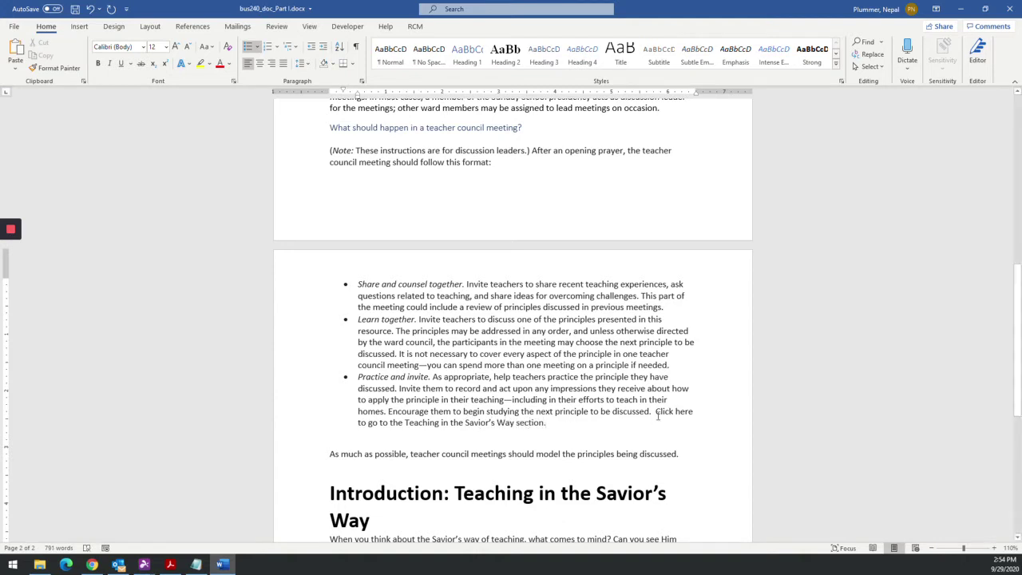
Hyperlink the new sentence to the copied teacher council meetings address.
drag(655, 411, 586, 422)
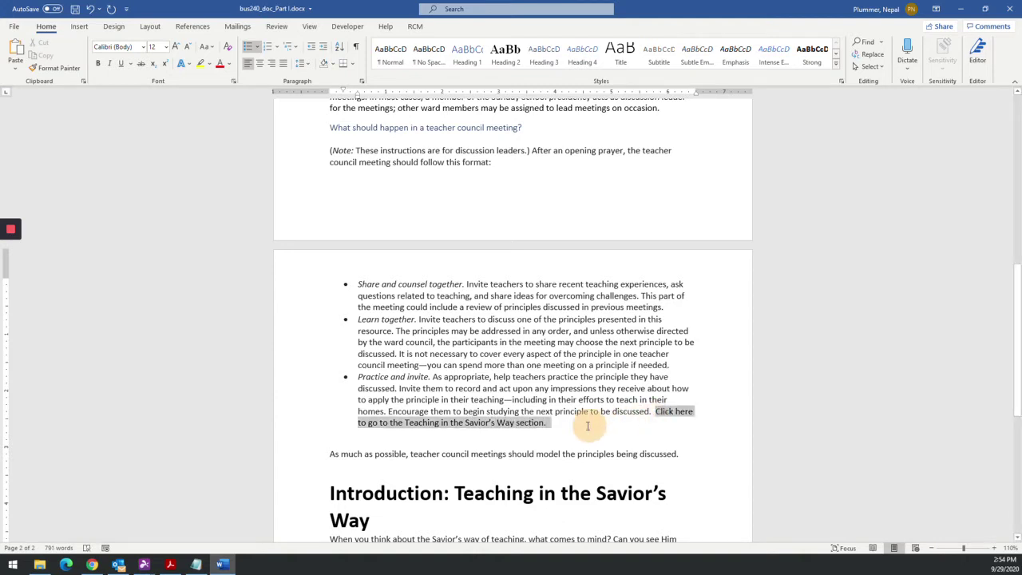
right_click(503, 427)
click(530, 399)
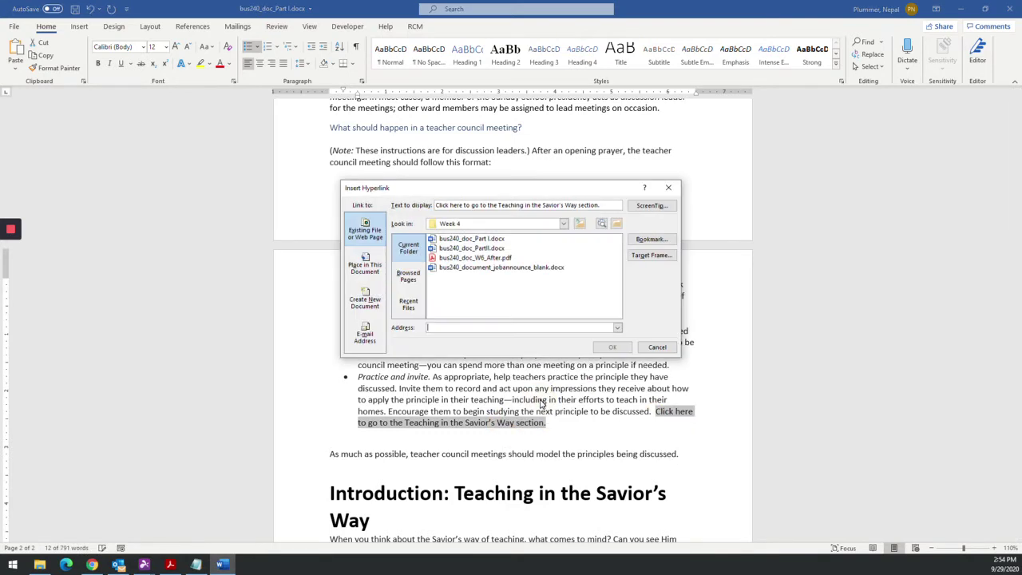
click(467, 327)
key(ctrl+v)
key(Return)
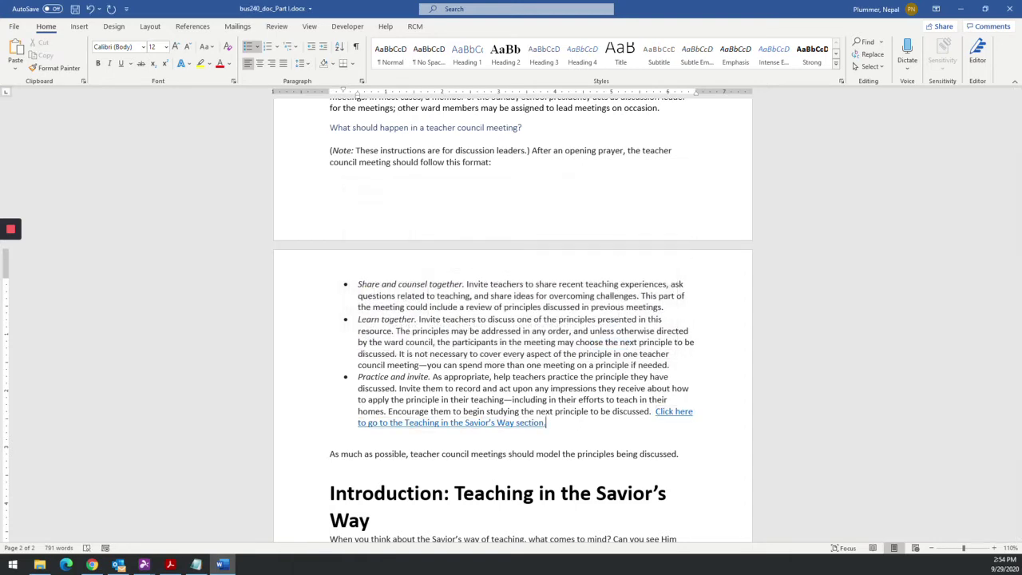
key(alt+Tab)
Scroll the reference PDF and Word document down to the Introduction section.
scroll(484, 367, down, 1)
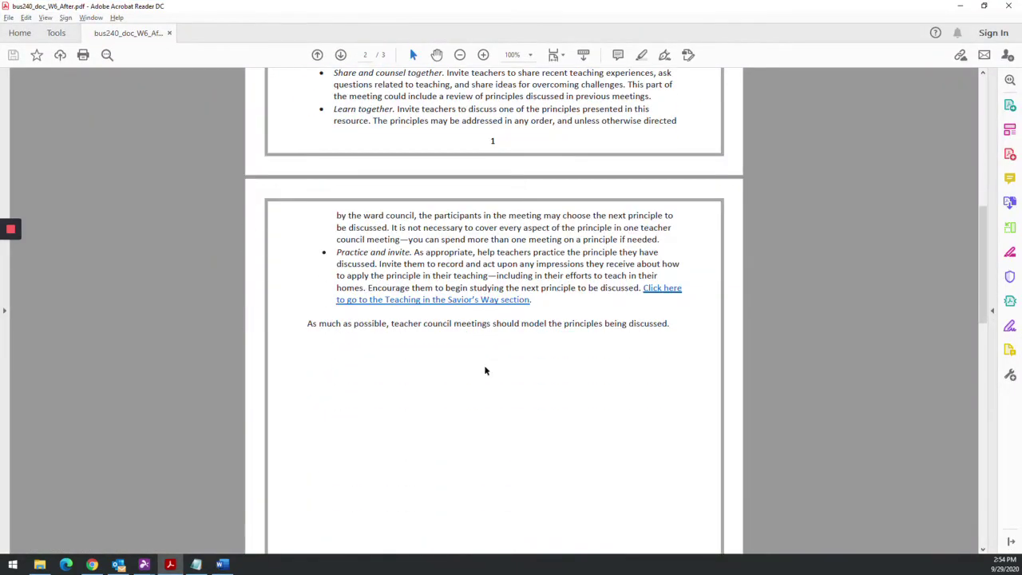
key(alt+Tab)
scroll(344, 334, down, 3)
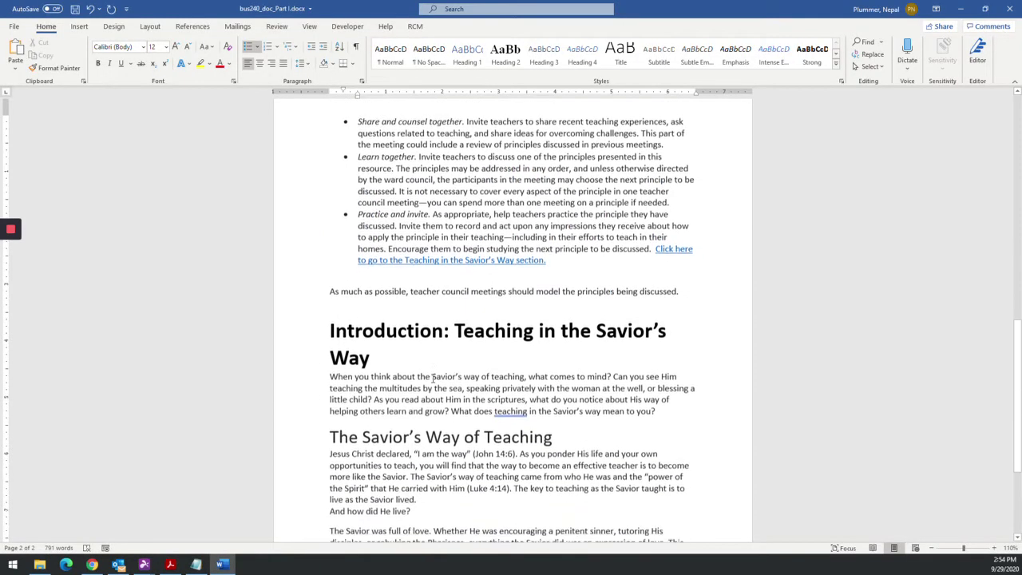
key(alt+Tab)
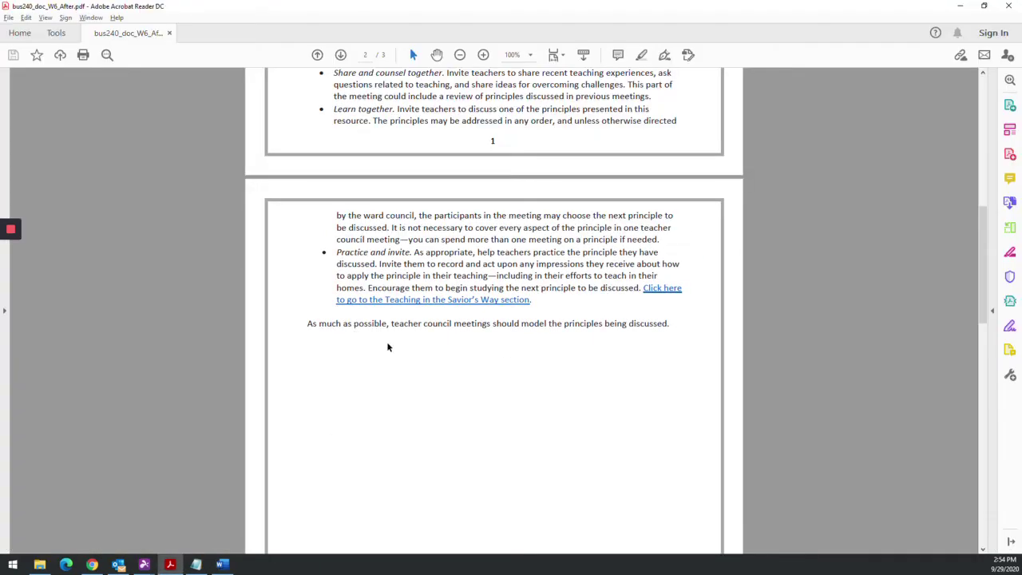
scroll(401, 359, down, 7)
scroll(404, 364, down, 3)
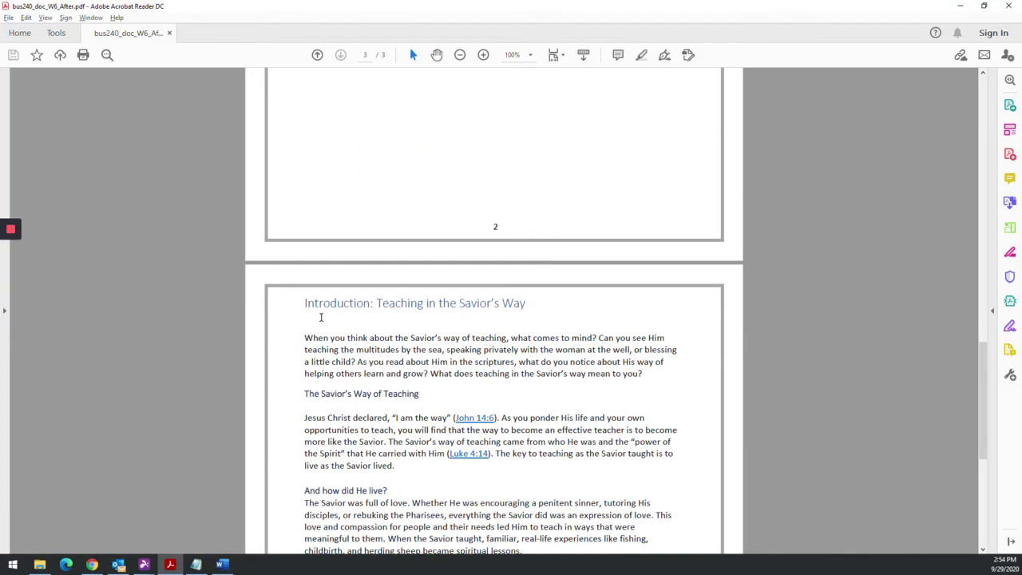
key(alt+Tab)
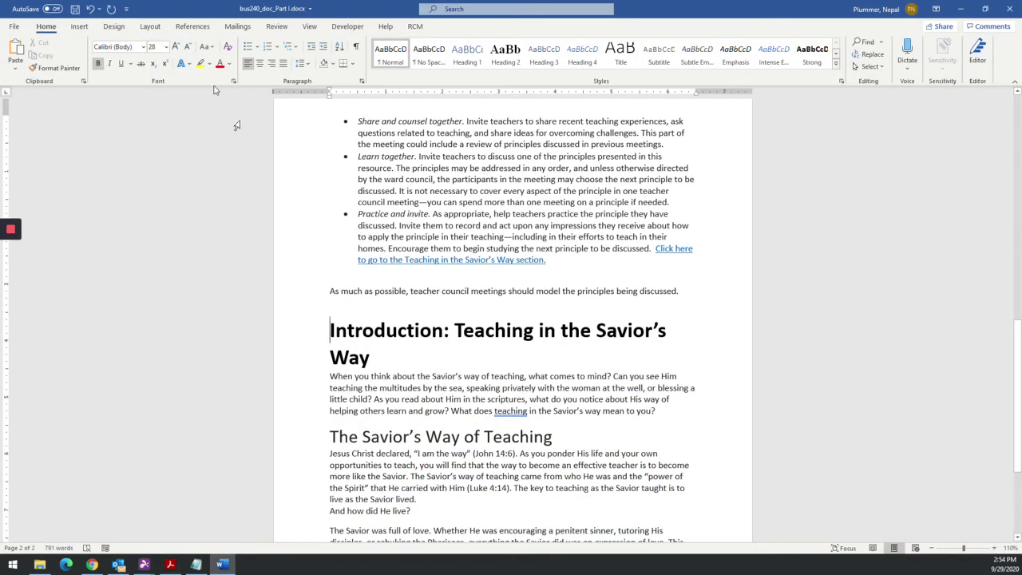
Insert a Next Page section break so the Introduction starts on a new page.
click(77, 31)
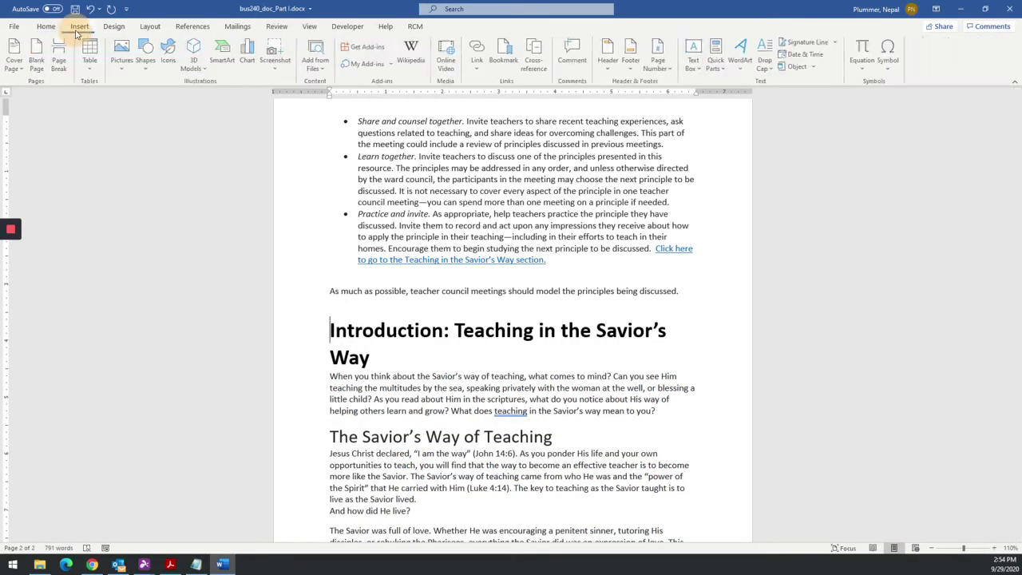
click(116, 28)
click(147, 27)
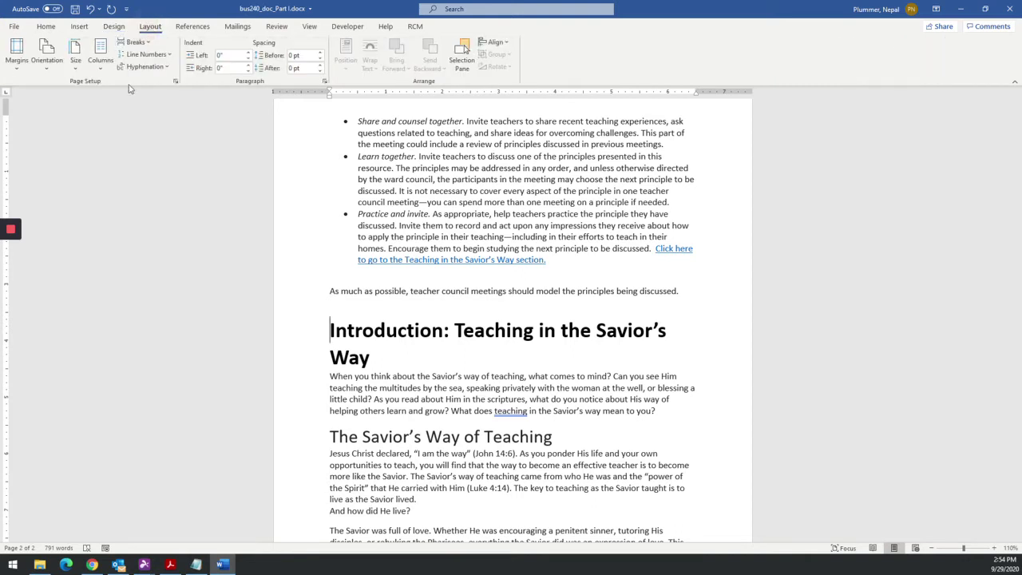
click(135, 42)
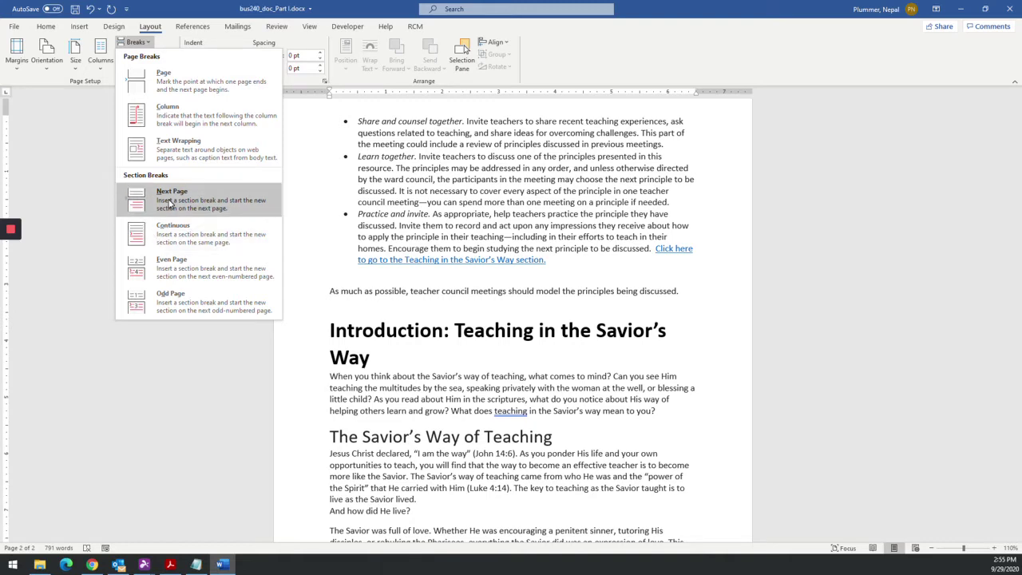
click(170, 195)
scroll(411, 299, up, 5)
scroll(407, 302, down, 5)
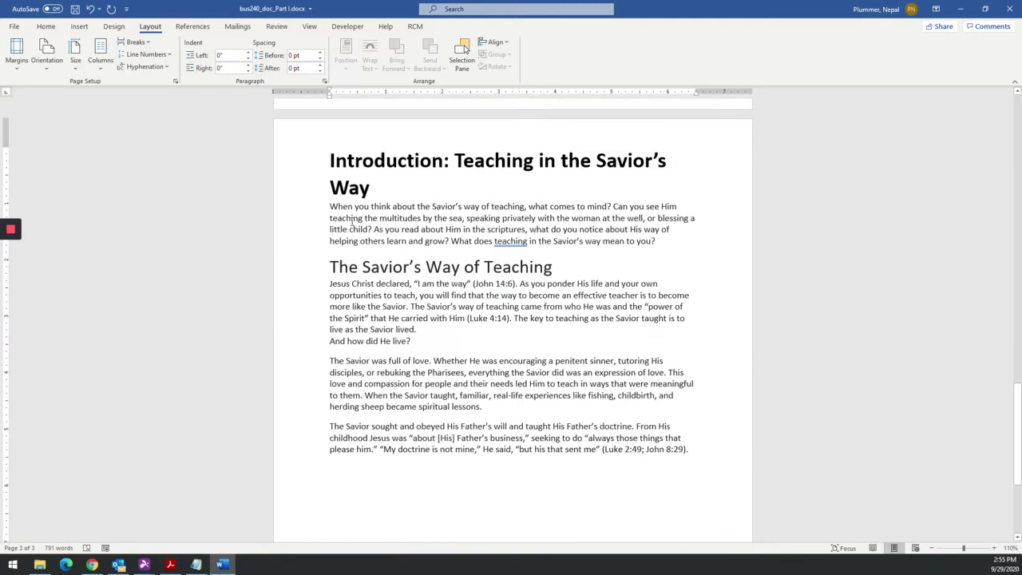
Make the 'Introduction: Teaching in the Savior's Way' title a Heading 1.
click(48, 27)
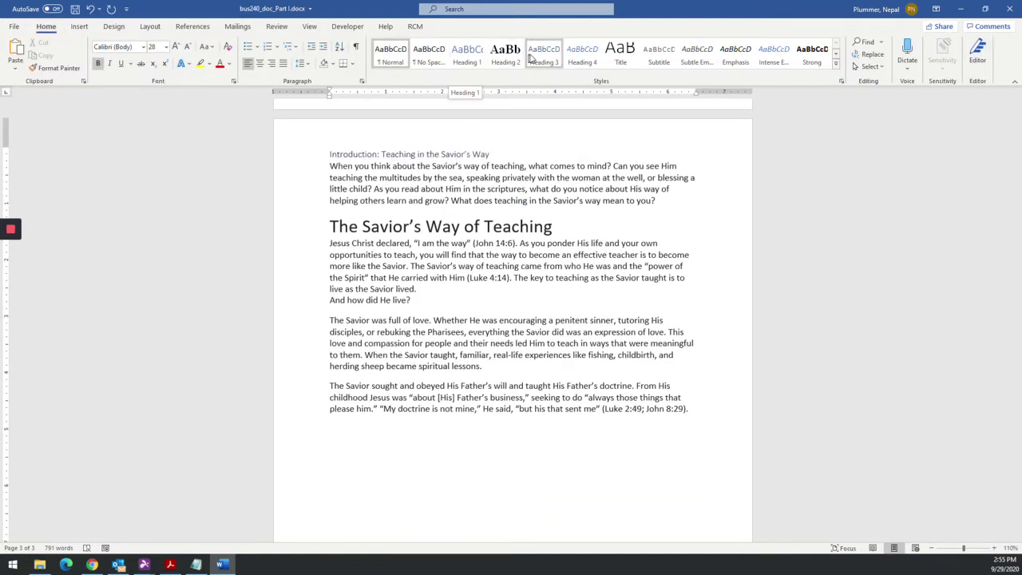
click(467, 54)
key(alt+Tab)
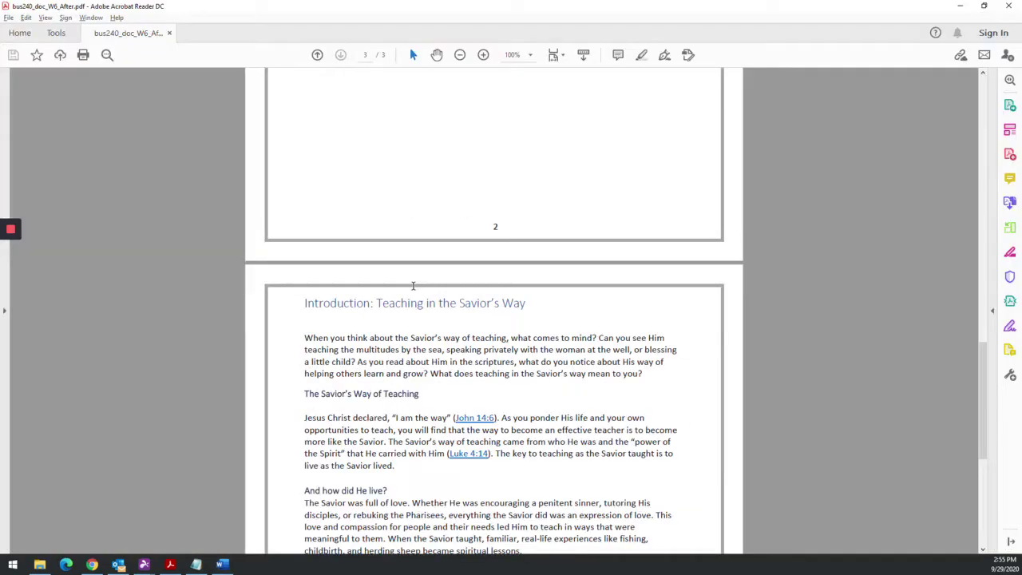
key(alt+Tab)
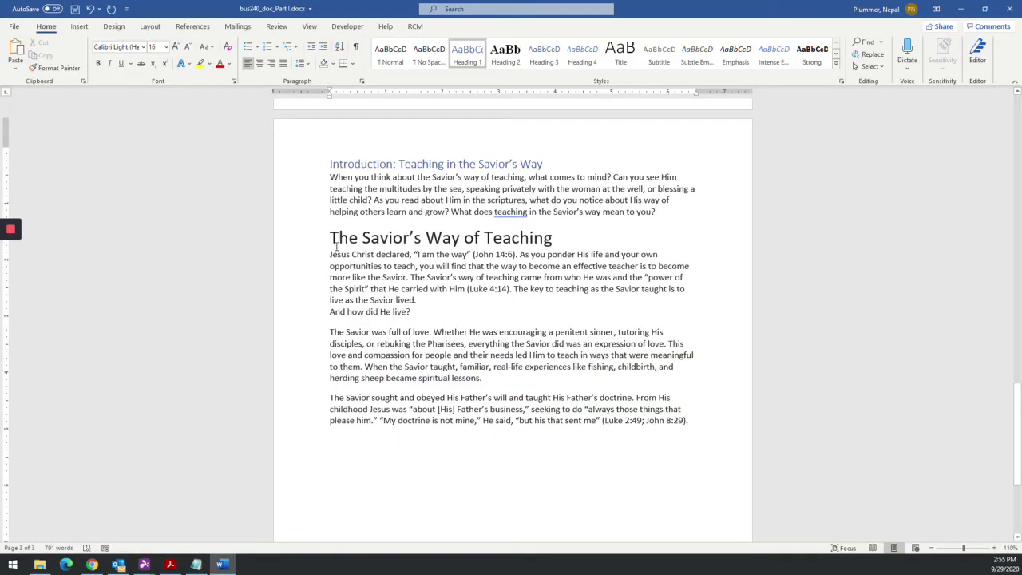
Make 'The Savior's Way of Teaching' a Heading 3 with a blank line above 'Jesus Christ declared'.
click(329, 237)
click(545, 53)
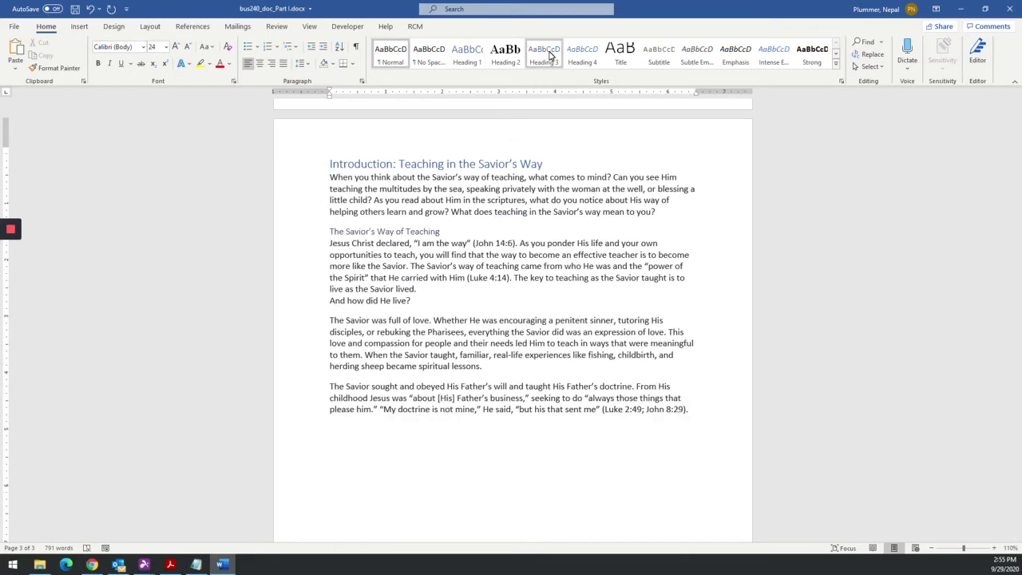
key(Down)
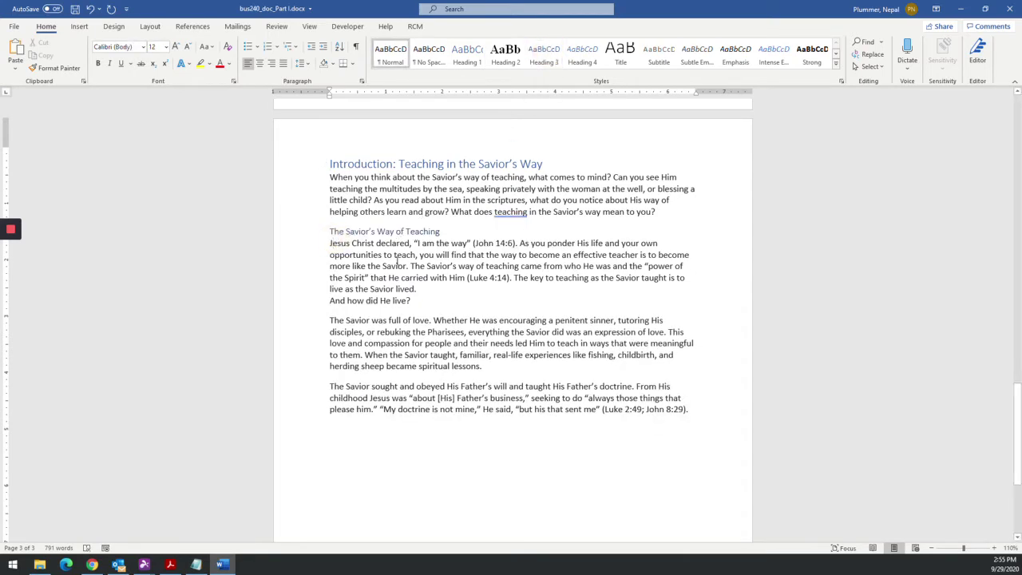
key(Return)
key(Up)
key(Up)
key(alt+Tab)
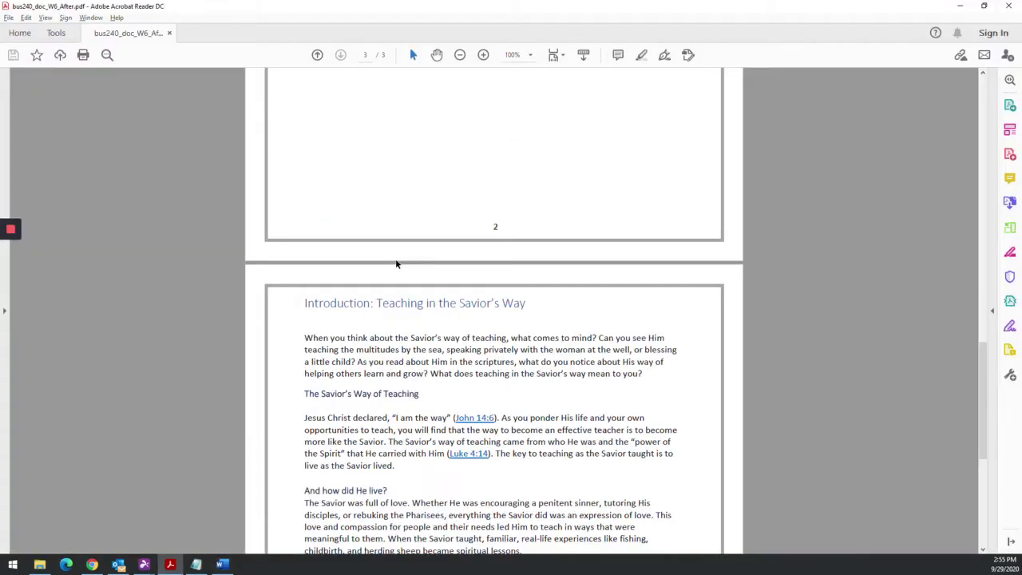
key(alt+Tab)
Add blank lines above 'When you think' and 'And how did He live?', styling the latter Heading 3.
click(330, 176)
key(Return)
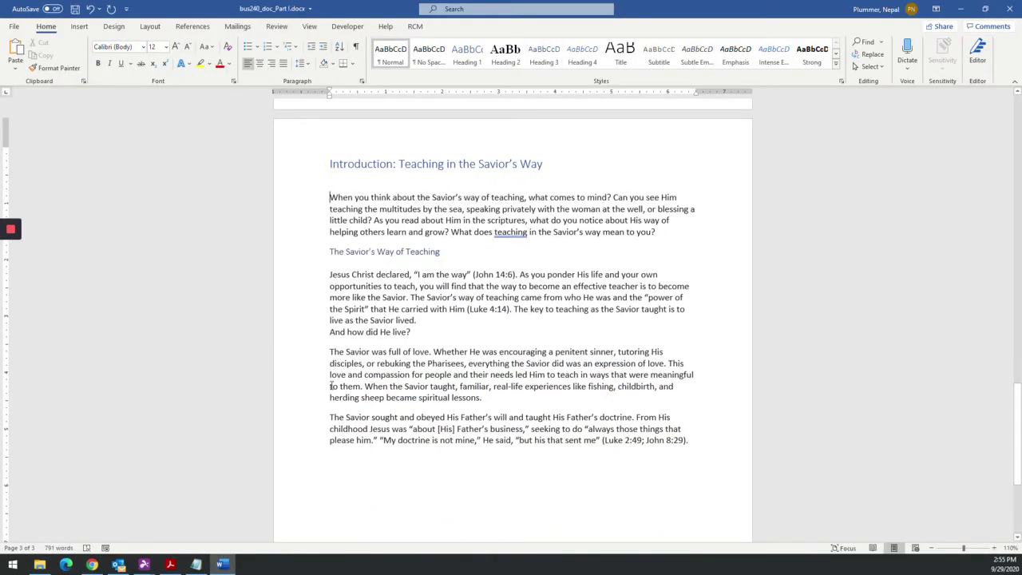
key(alt+Tab)
scroll(365, 429, down, 3)
key(alt+Tab)
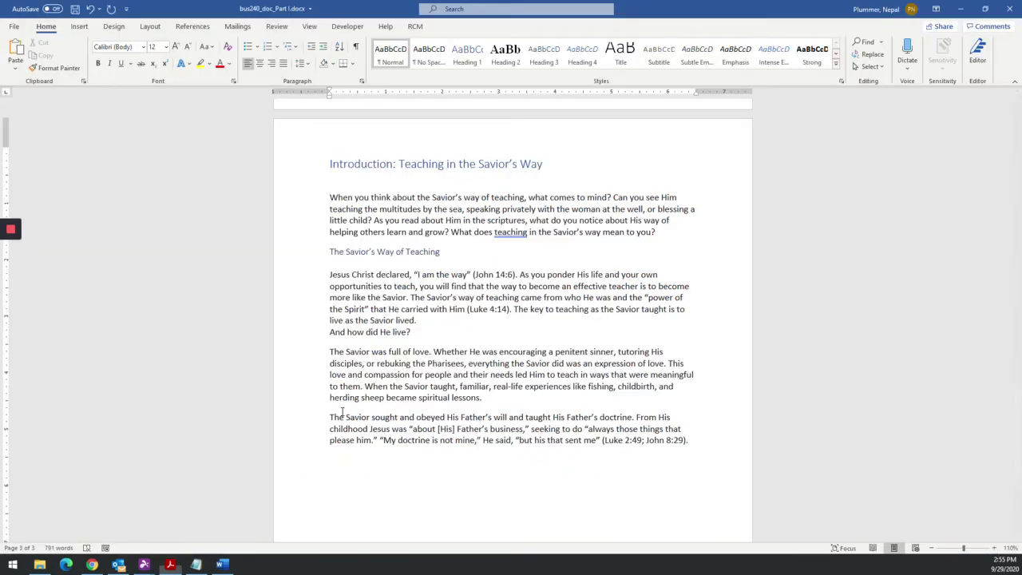
click(328, 332)
key(Return)
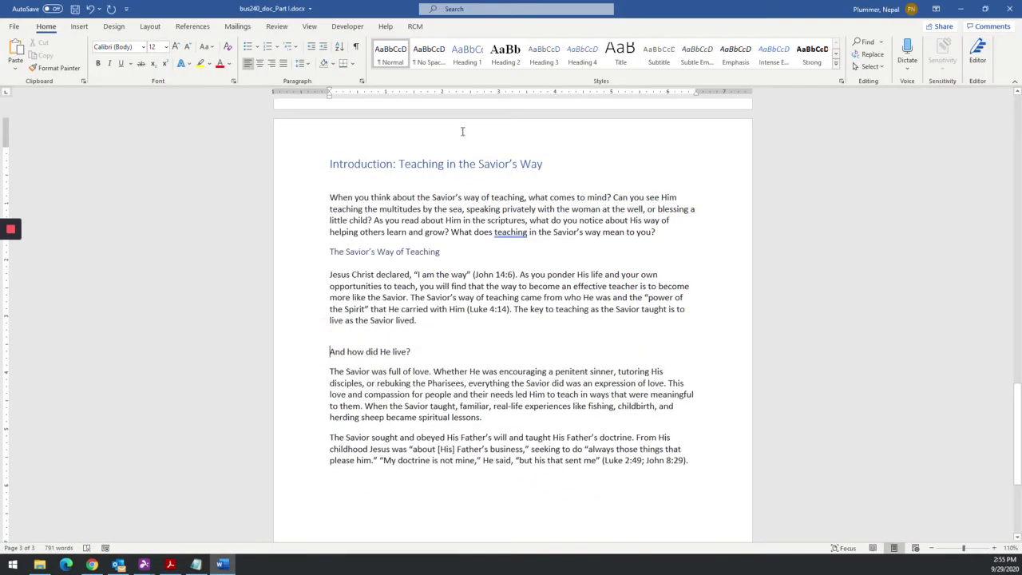
click(544, 56)
key(alt+Tab)
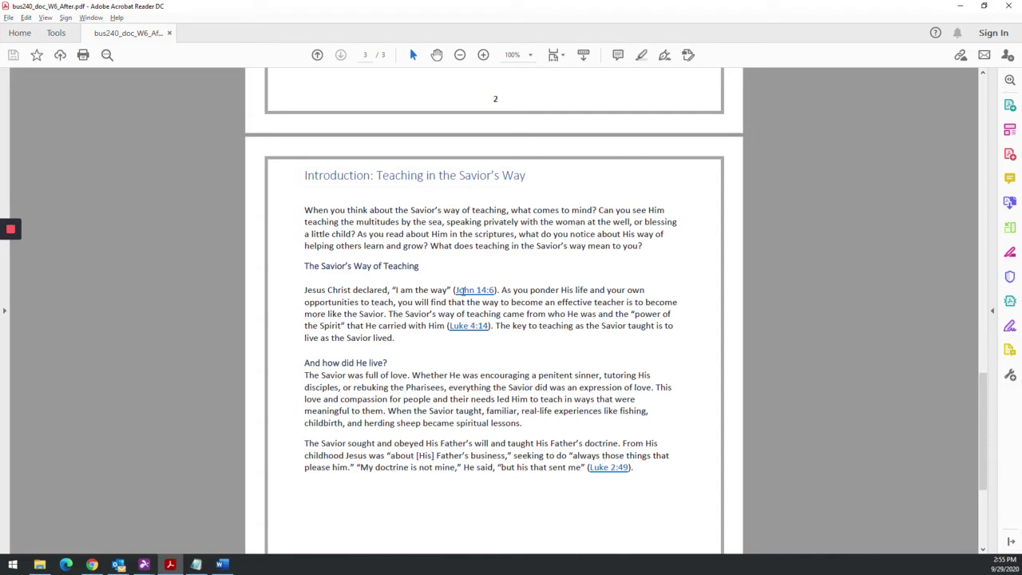
Select the John 14:6 reference in Word and bring up the Church website tab in Chrome.
key(alt+Tab)
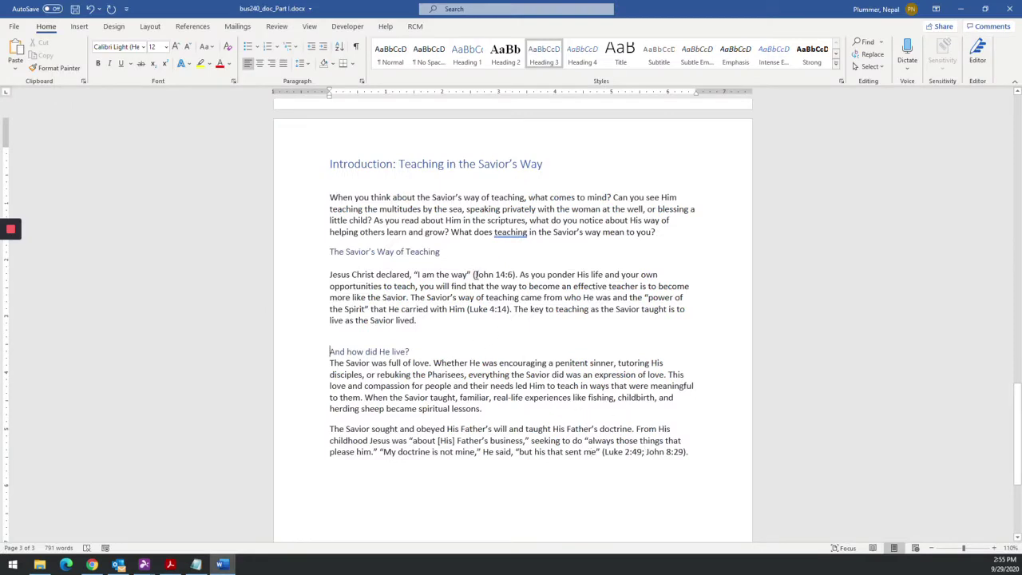
drag(474, 274, 515, 274)
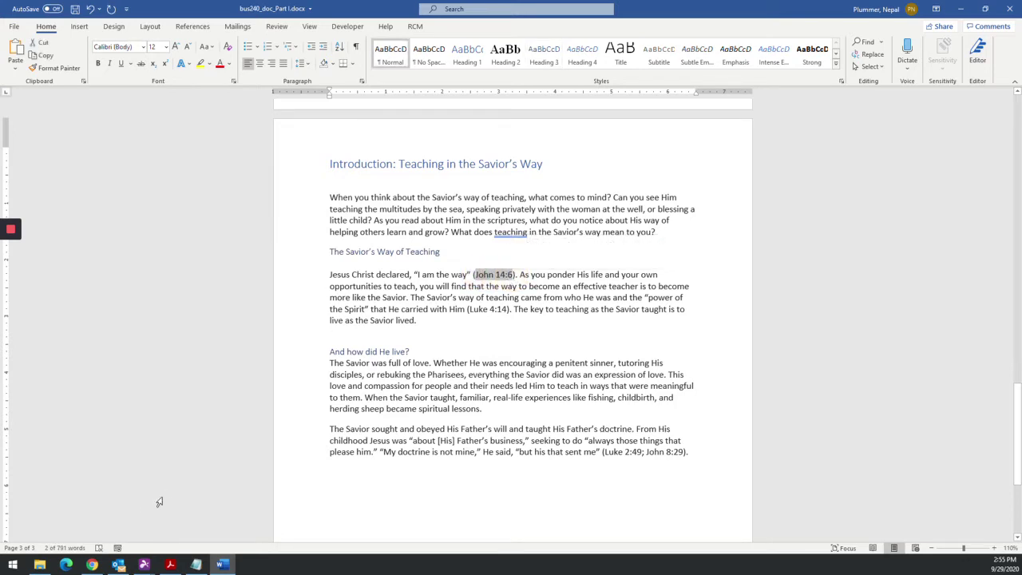
click(93, 563)
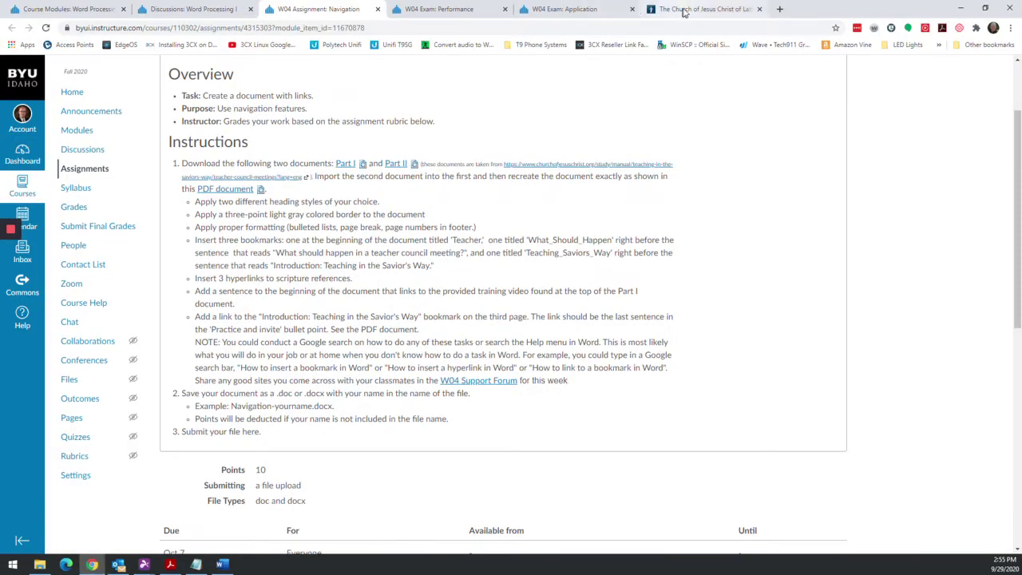
click(684, 9)
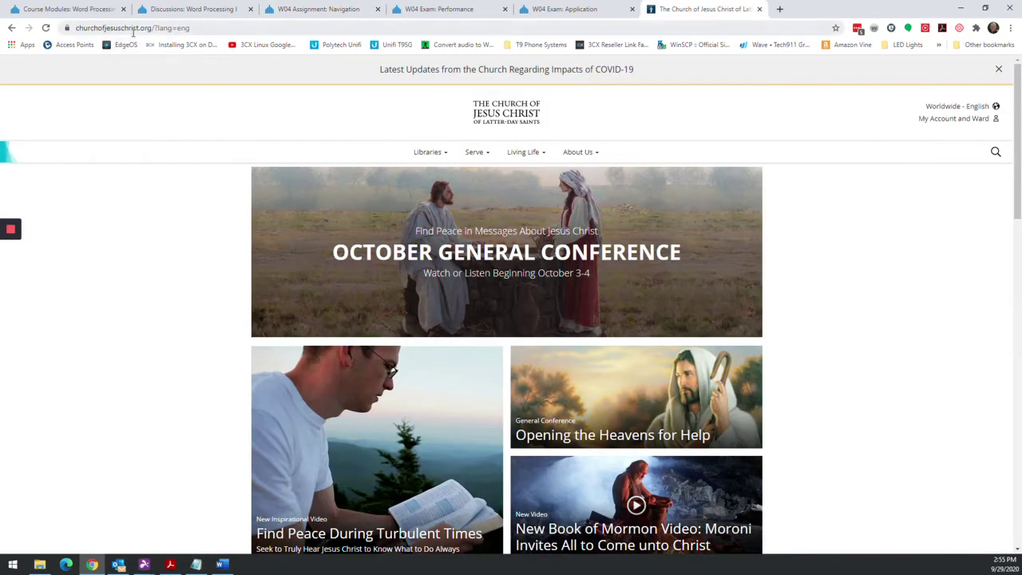
Search the Church website for 'John 14 6'.
click(995, 153)
key(alt+Tab)
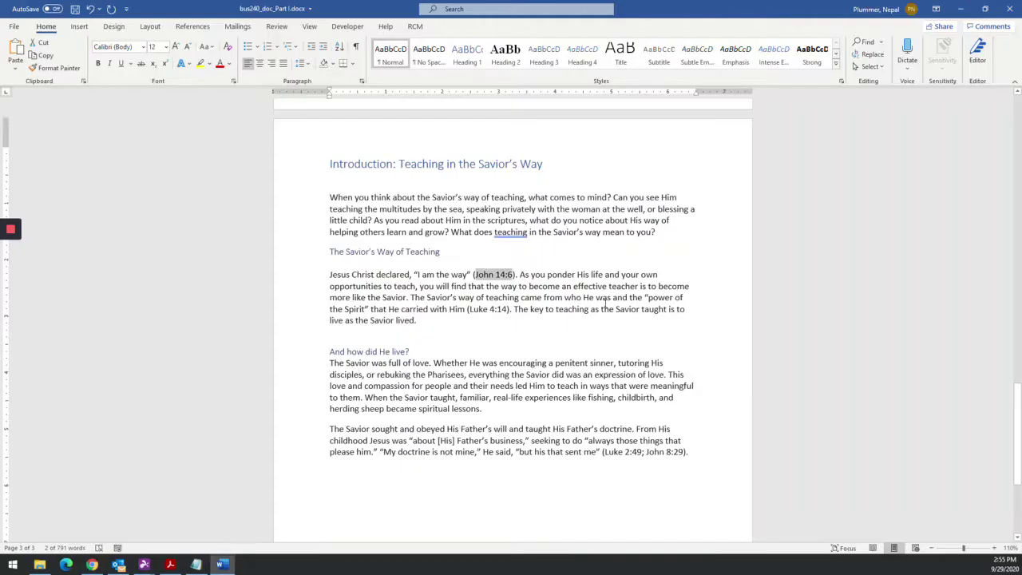
key(alt+Tab)
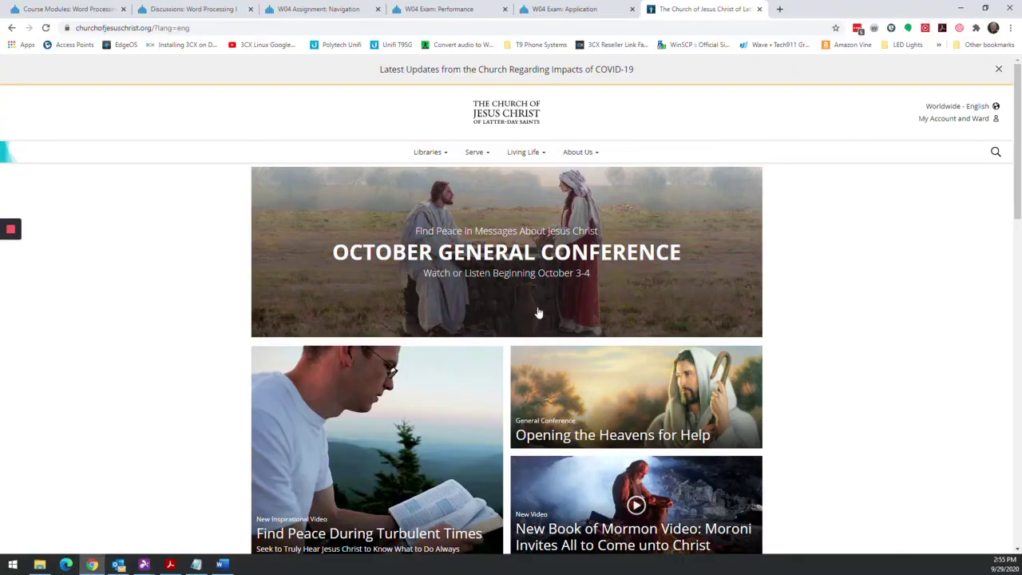
click(994, 153)
click(944, 154)
click(995, 151)
click(475, 181)
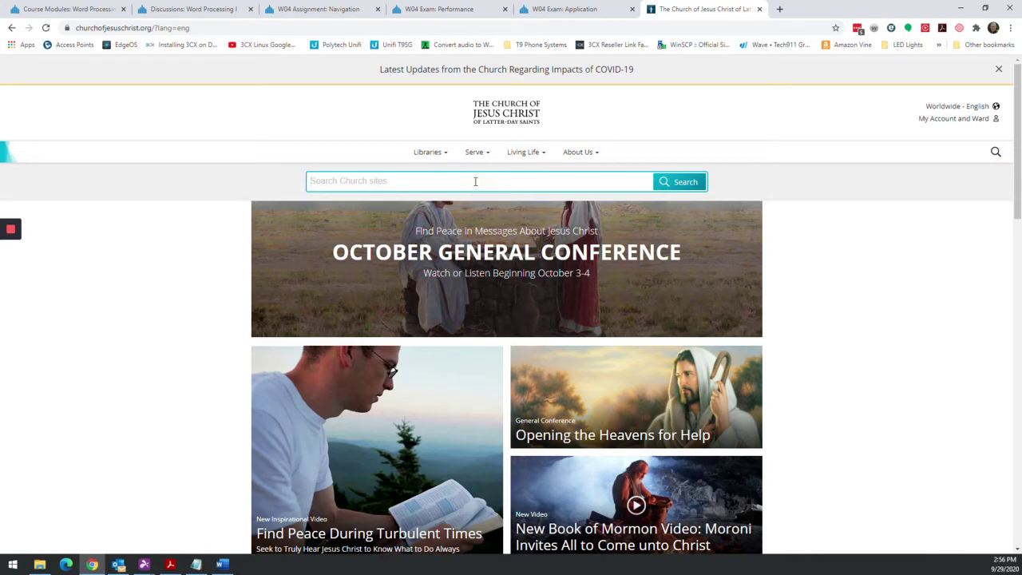
text(John 14 6)
key(Return)
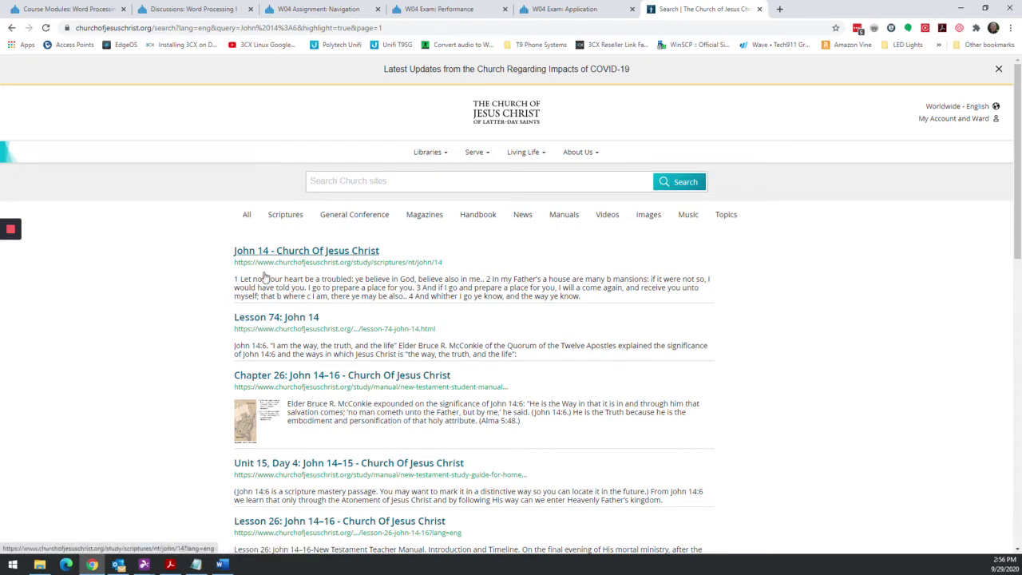
Recheck the reference in Word and run the 'John 14 6' search again.
key(alt+Tab)
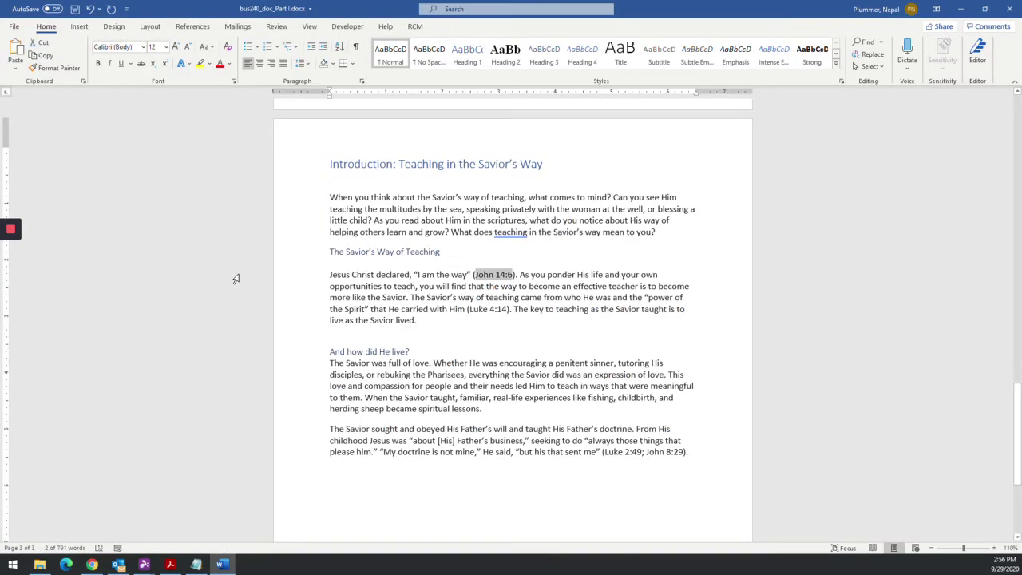
key(alt+Tab)
click(359, 180)
text(John 14 )
text(6)
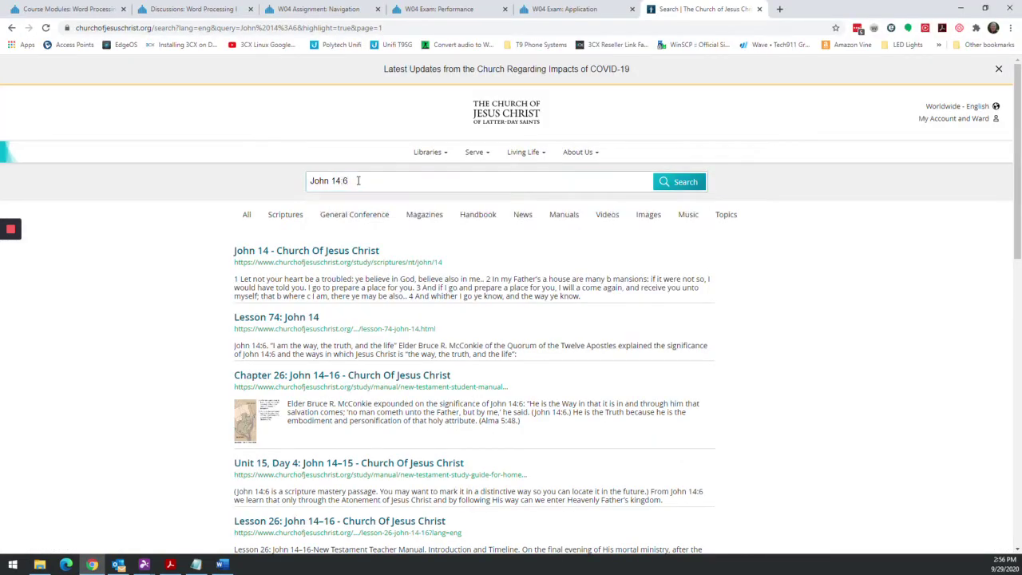
click(671, 183)
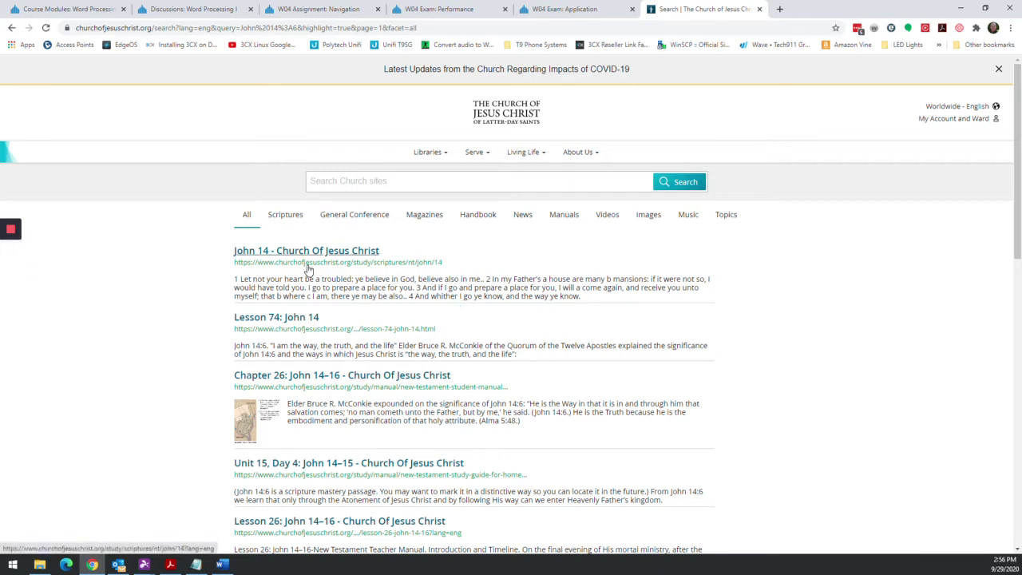
Re-enter 'John 14 6' and filter the results to Scriptures.
click(384, 184)
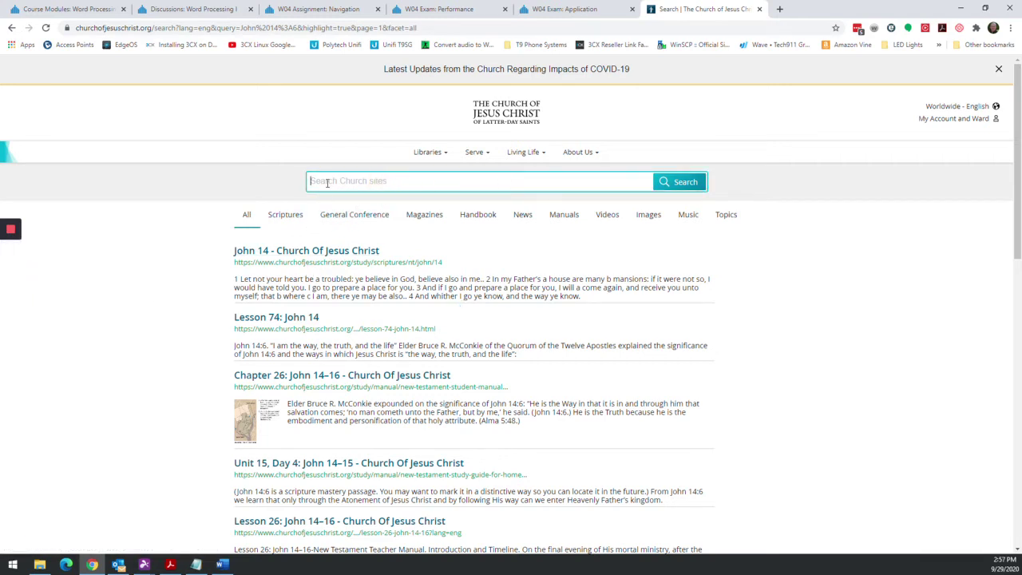
text(John 14 )
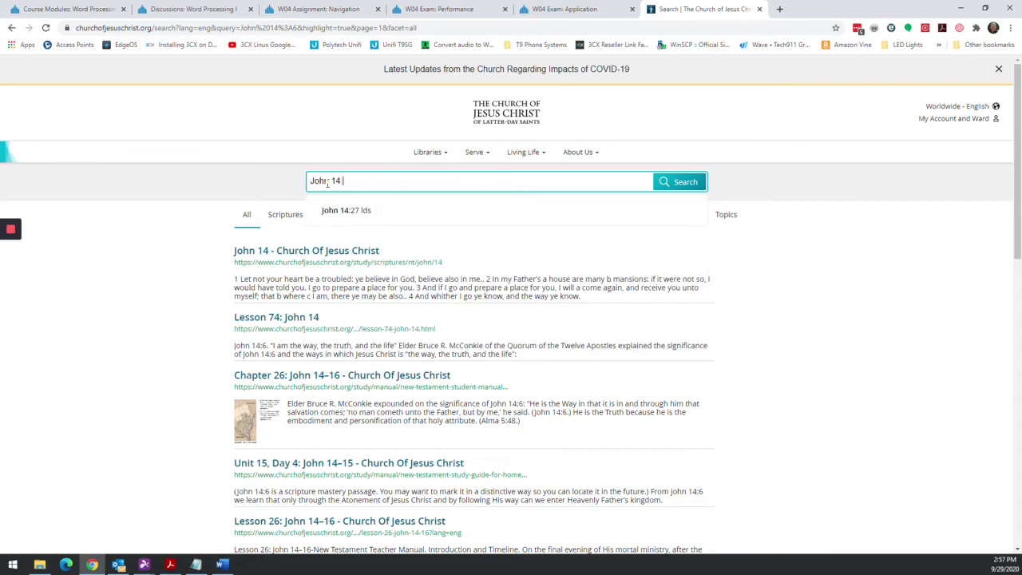
text(6)
key(Return)
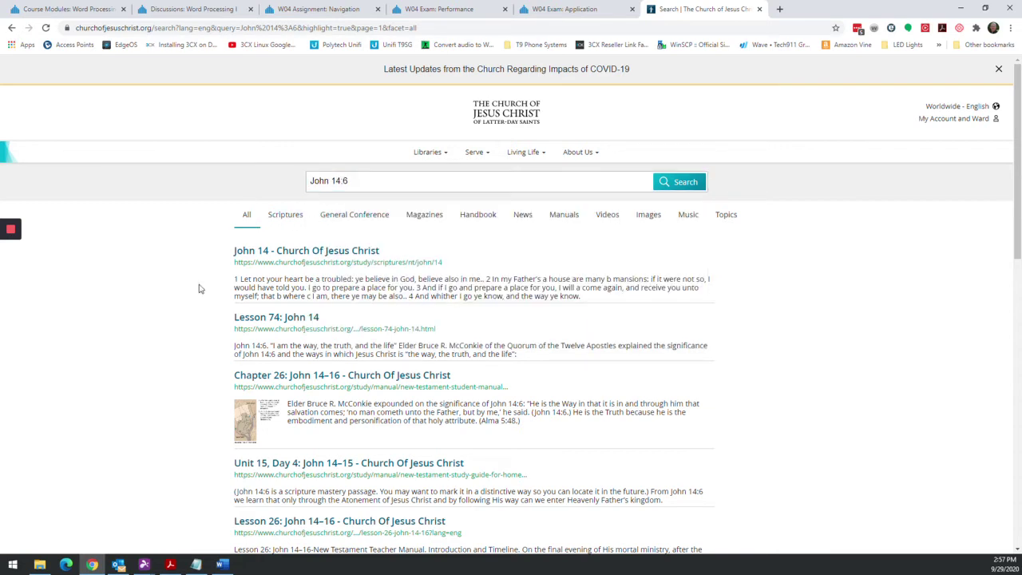
click(283, 217)
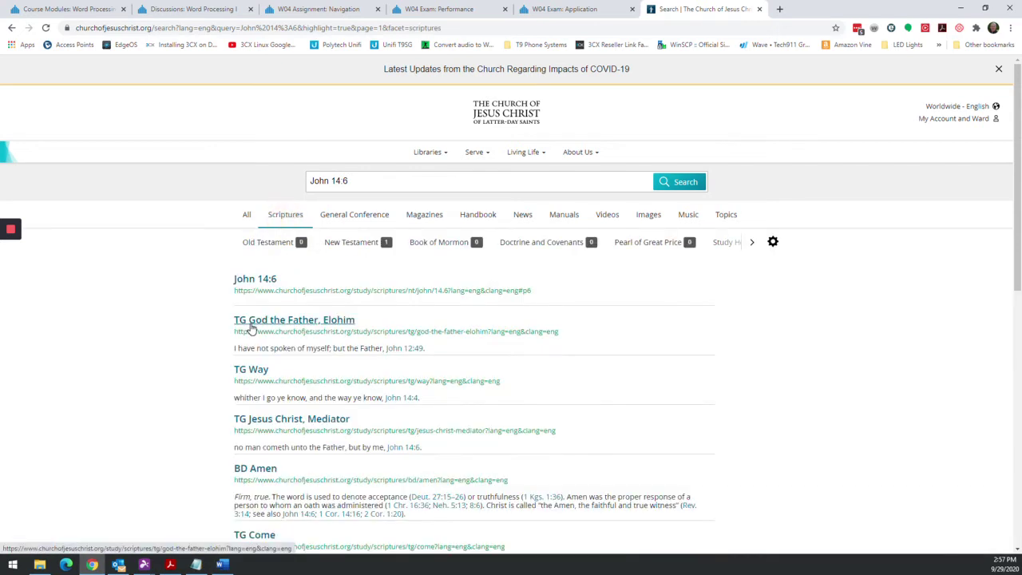
Hyperlink the John 14:6 citation to its copied online scripture page address.
right_click(254, 282)
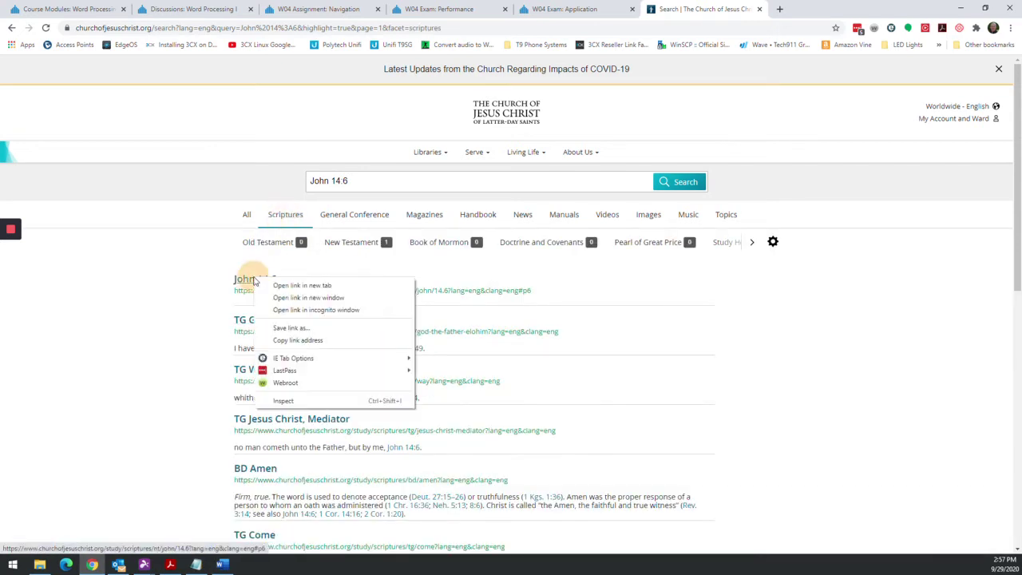
click(308, 341)
key(alt+Tab)
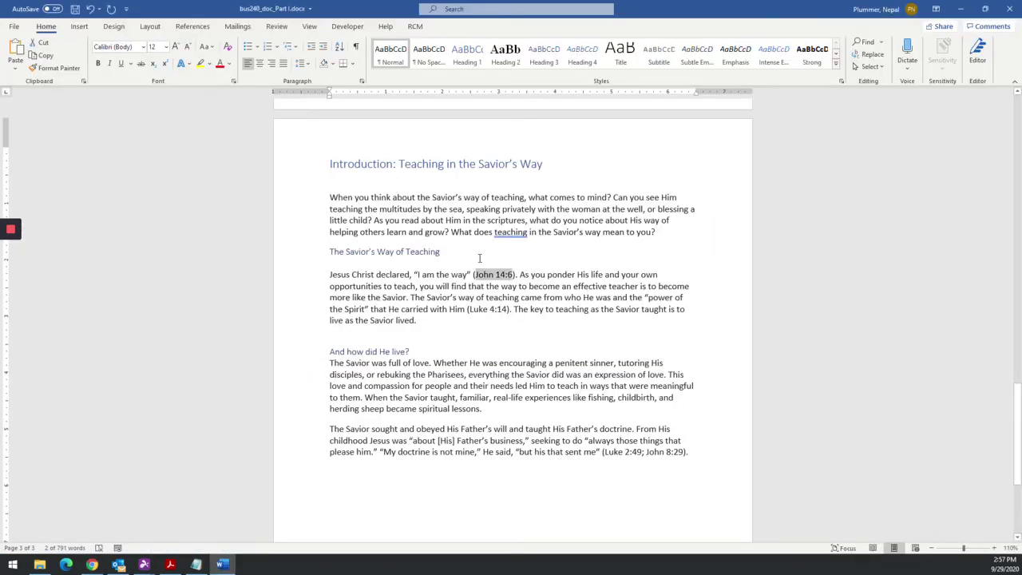
right_click(490, 279)
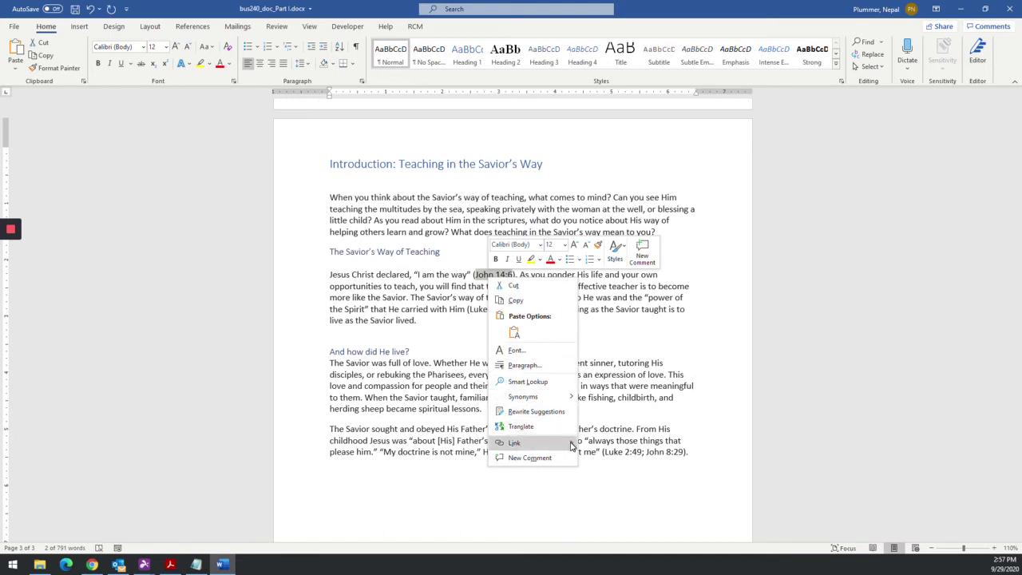
mouse_move(568, 443)
click(599, 249)
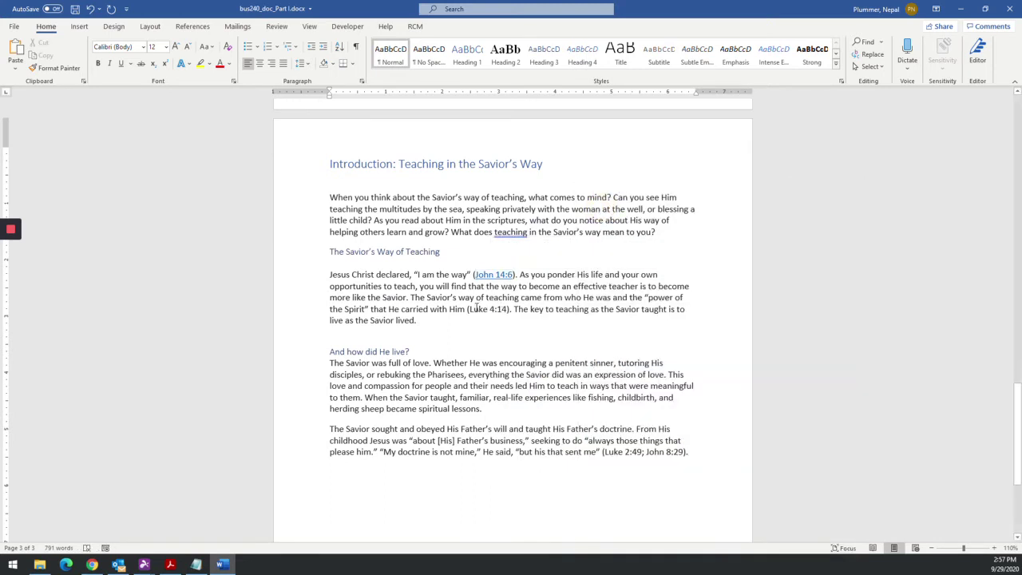
Select the Luke 4:14 citation and search the scripture site for Luke 4:14.
drag(469, 310, 509, 309)
key(alt+Tab)
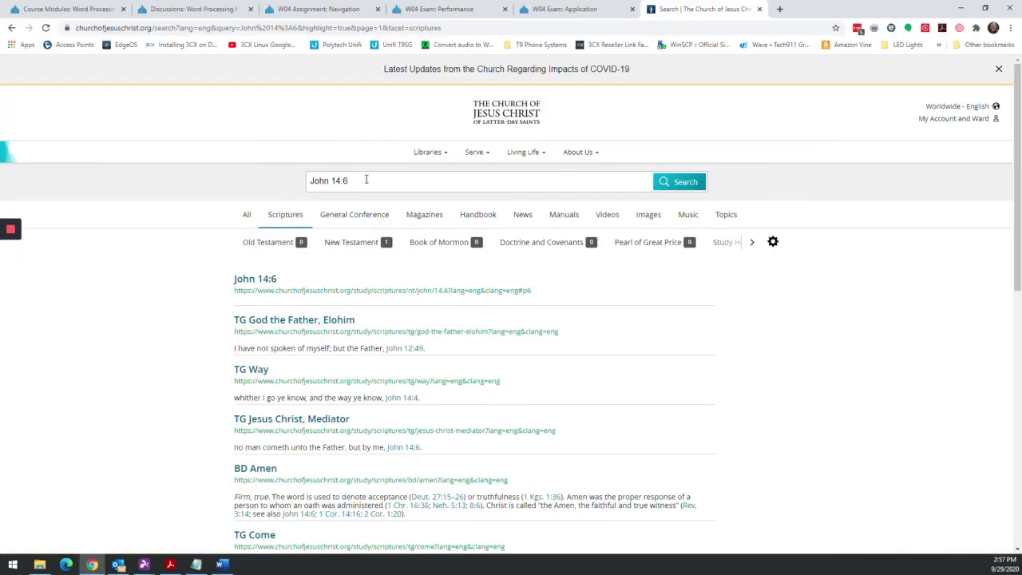
key(alt+Tab)
key(alt+Tab)
drag(366, 180, 278, 187)
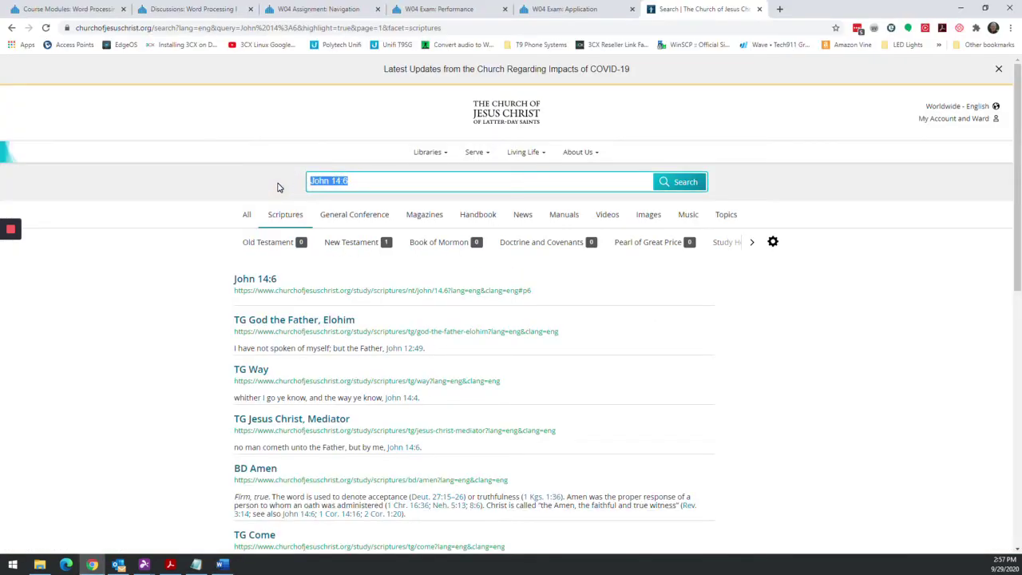
text(Luke 4:L)
text(4)
key(Return)
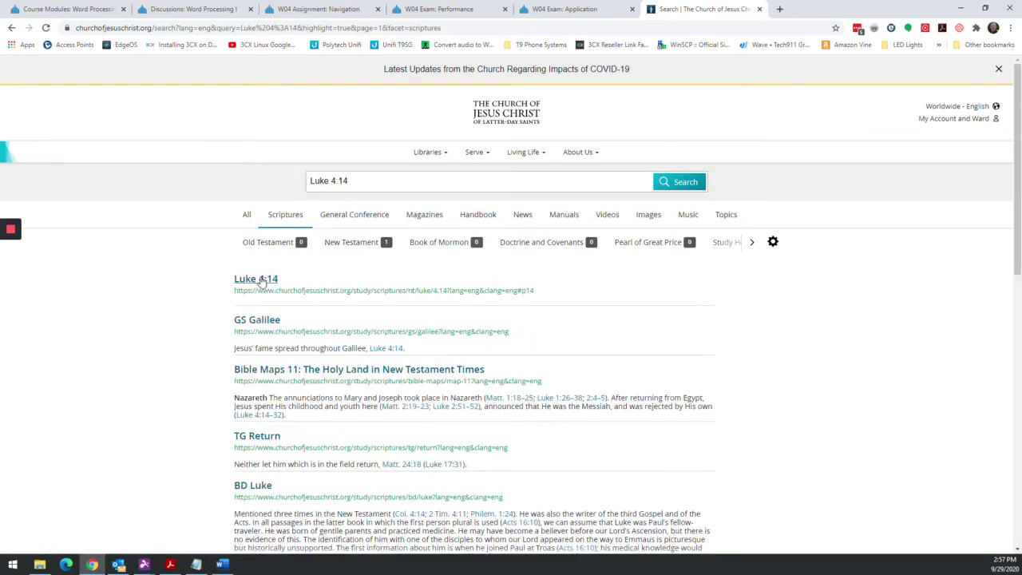
Hyperlink the Luke 4:14 citation to its copied scripture page address.
right_click(260, 282)
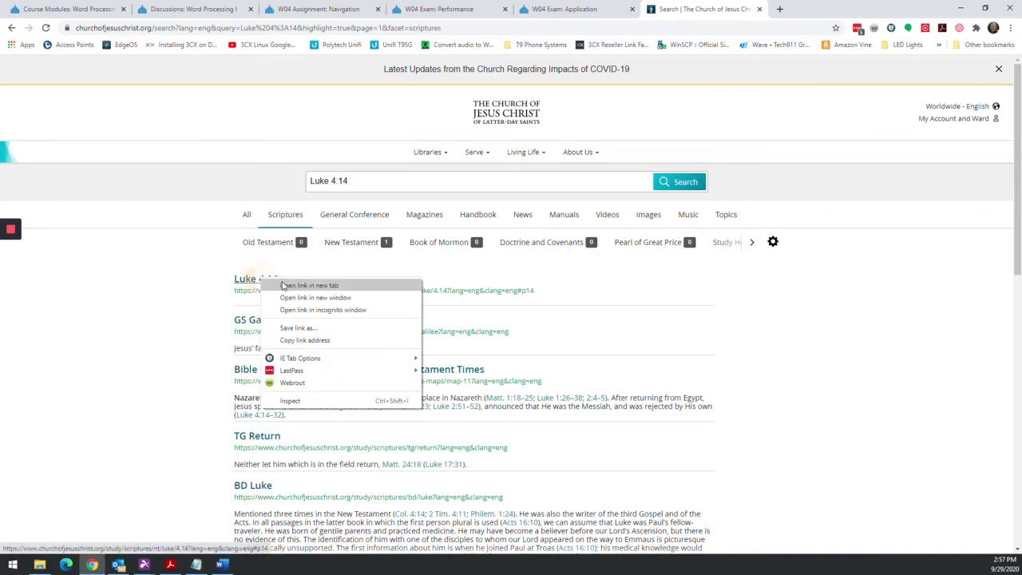
click(301, 343)
key(alt+Tab)
right_click(477, 314)
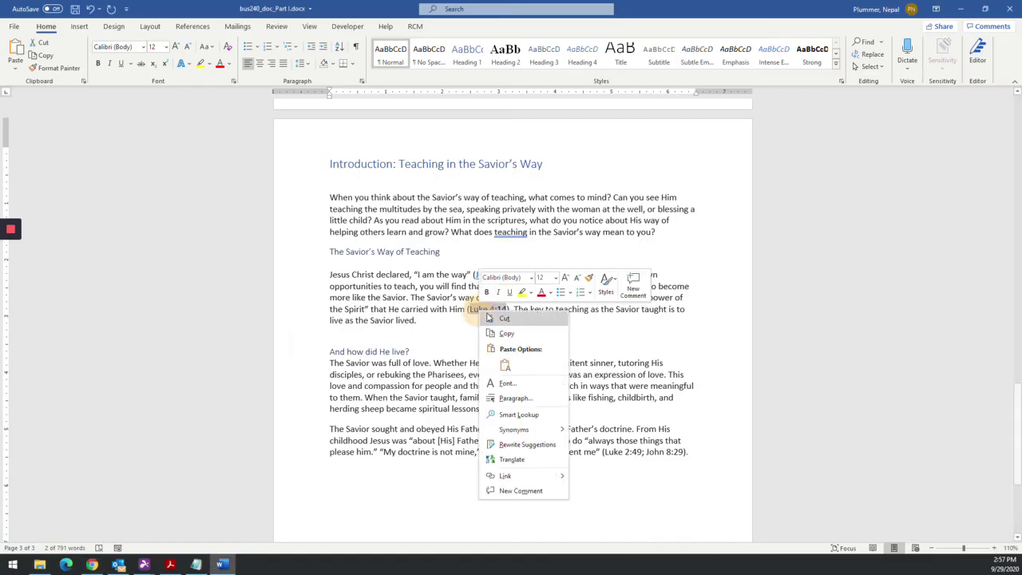
mouse_move(561, 477)
click(702, 209)
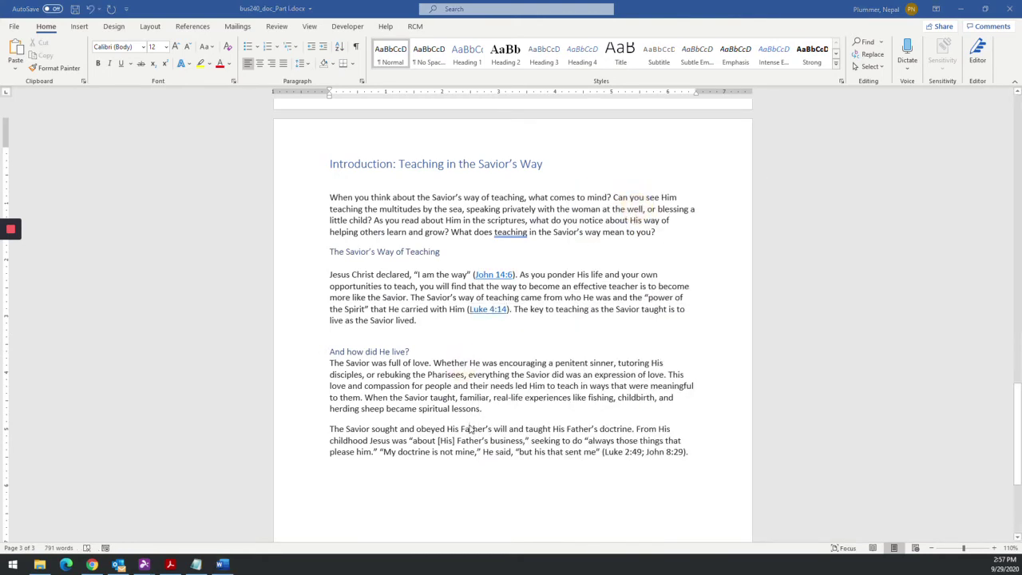
key(alt+Tab)
Back in Word, place the cursor at the Teacher Training heading on page one.
scroll(344, 433, up, 6)
scroll(344, 373, up, 20)
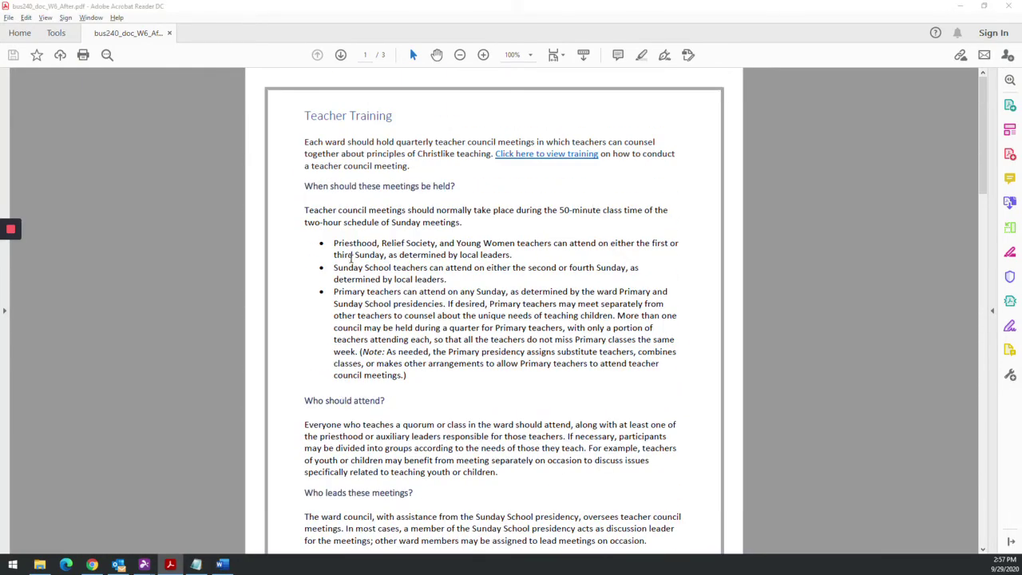
key(alt+Tab)
scroll(363, 254, down, 15)
scroll(366, 257, up, 6)
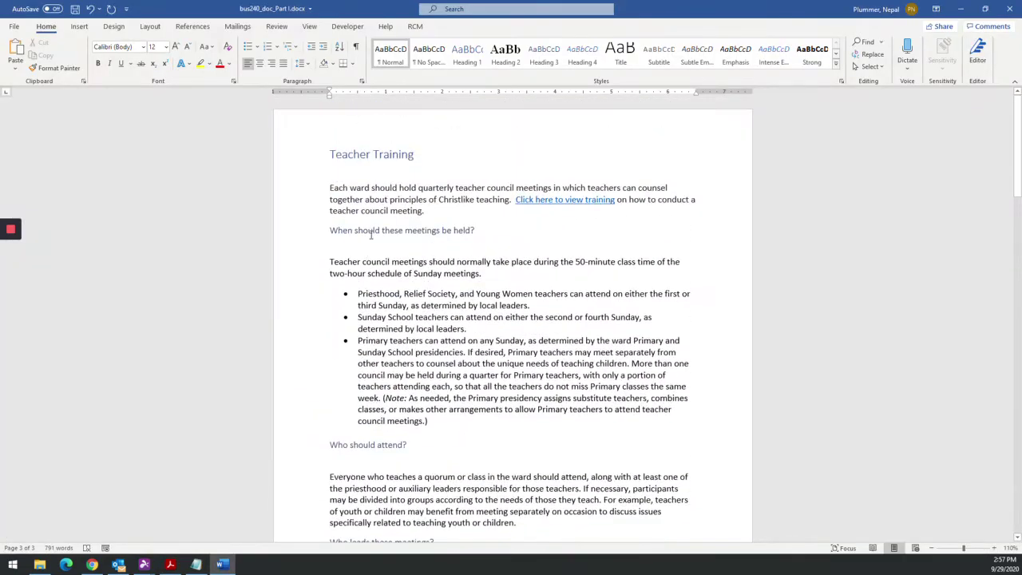
click(332, 154)
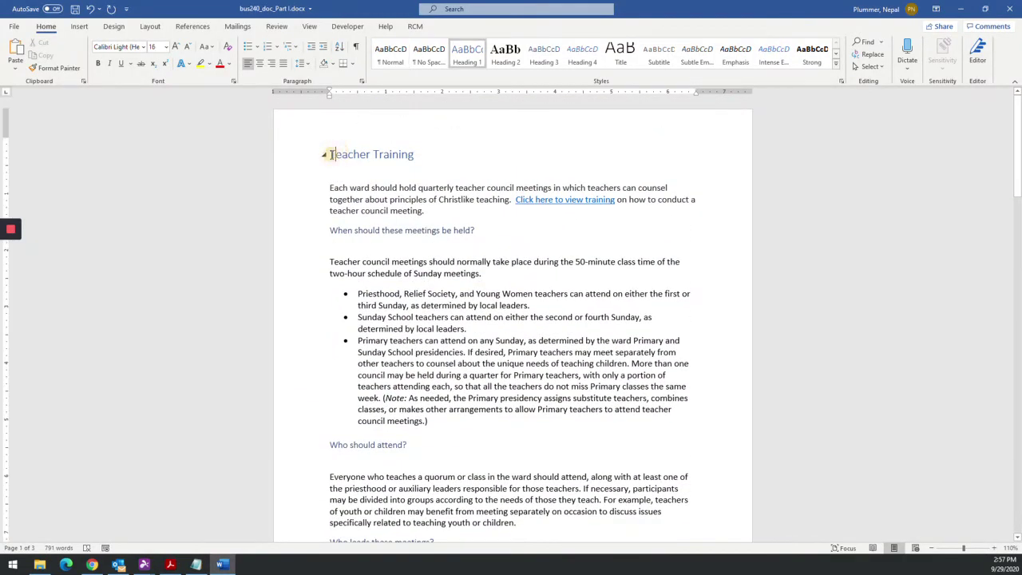
Apply a Box page border, 3 pt wide in gray (Background 2, Darker 25%), to all pages.
click(79, 26)
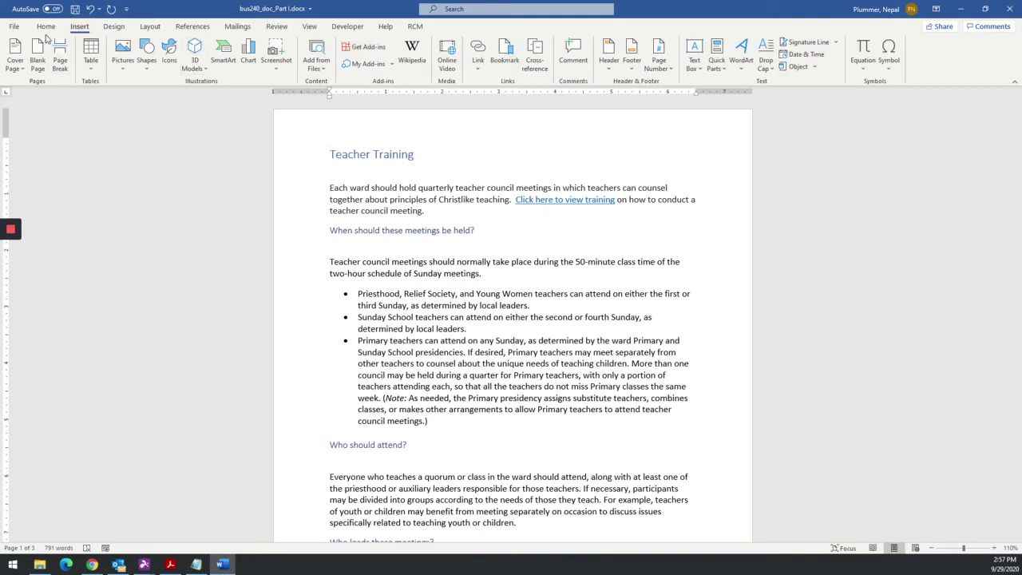
click(113, 27)
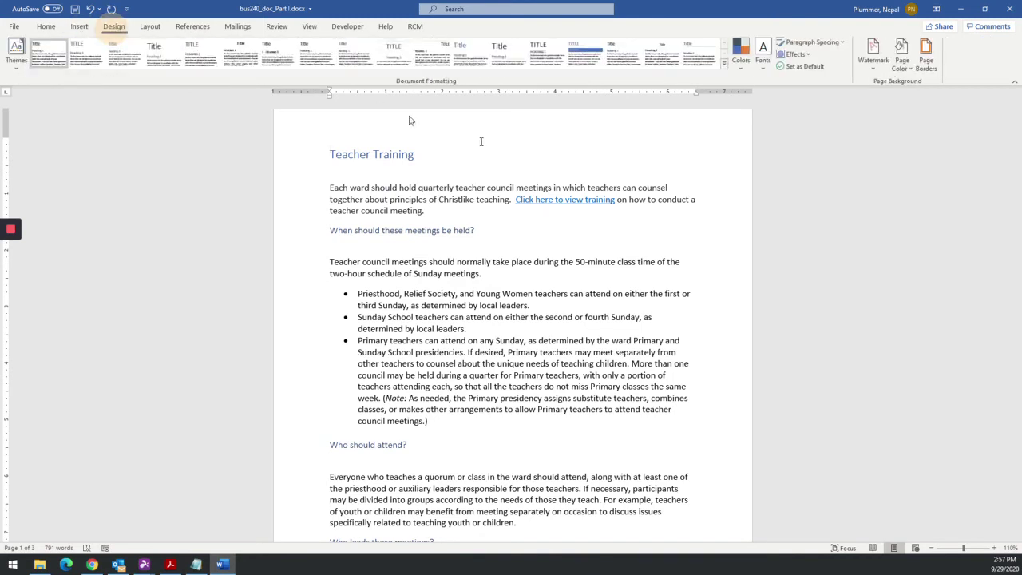
click(926, 56)
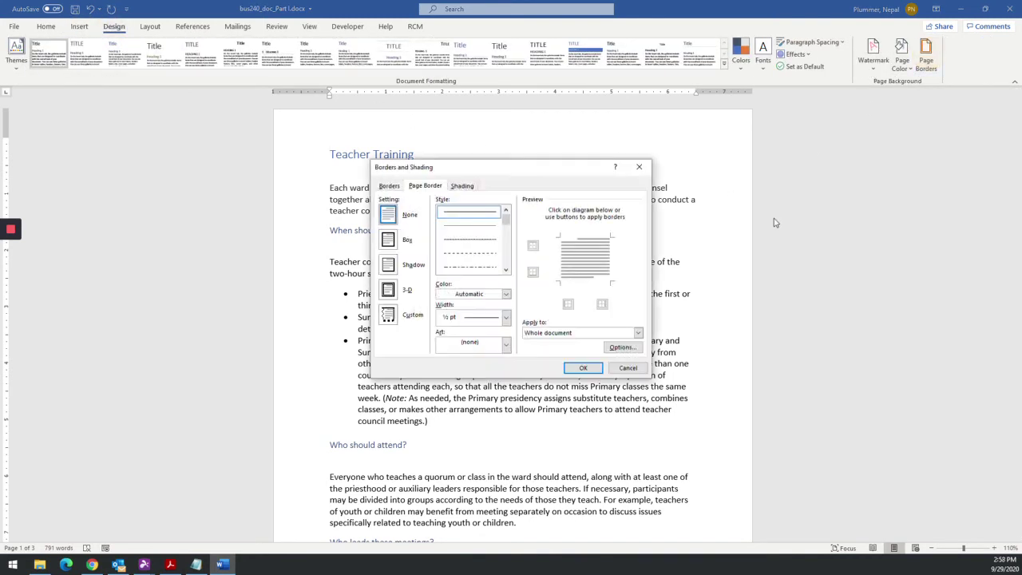
click(505, 317)
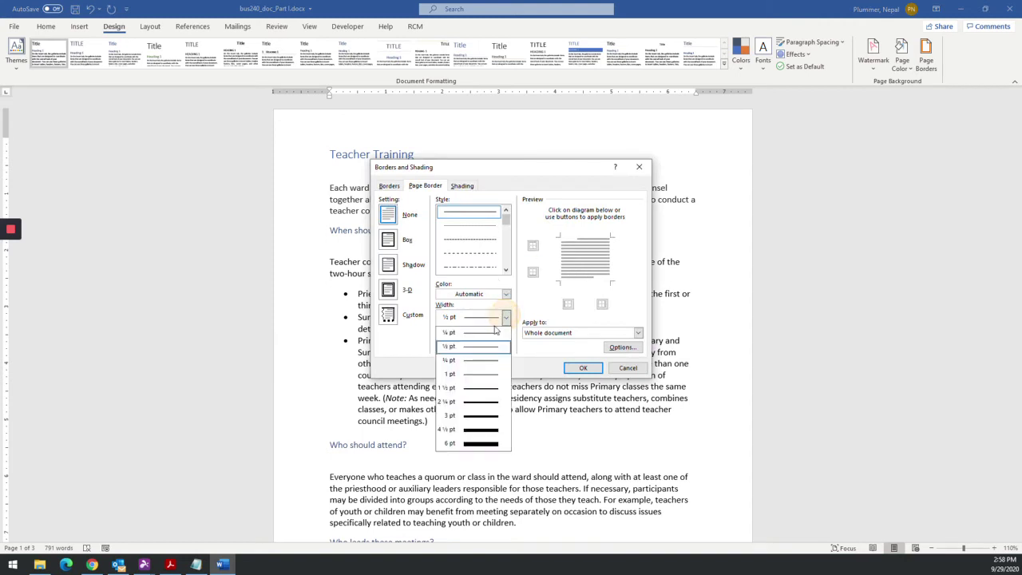
click(471, 415)
click(507, 294)
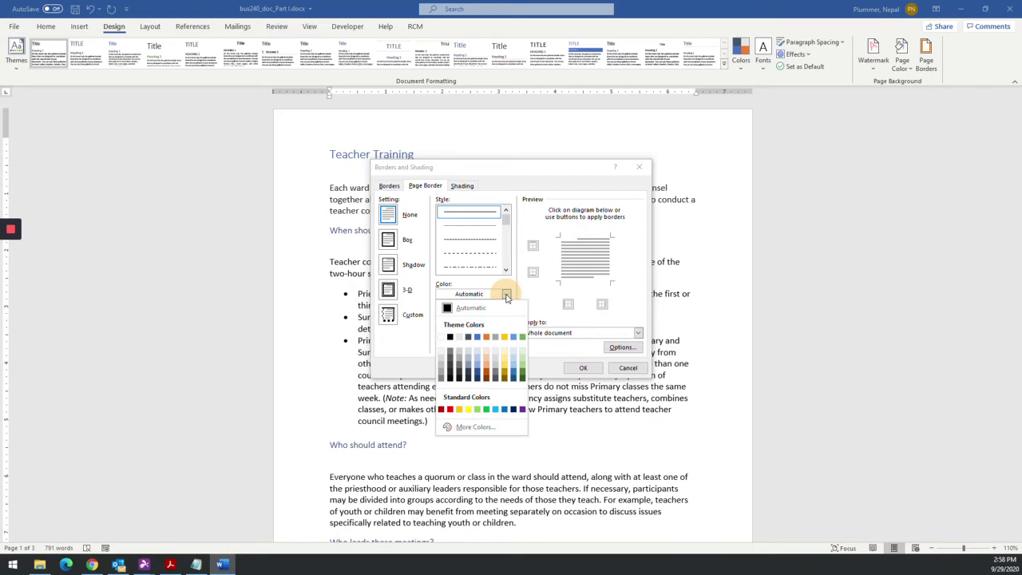
click(461, 373)
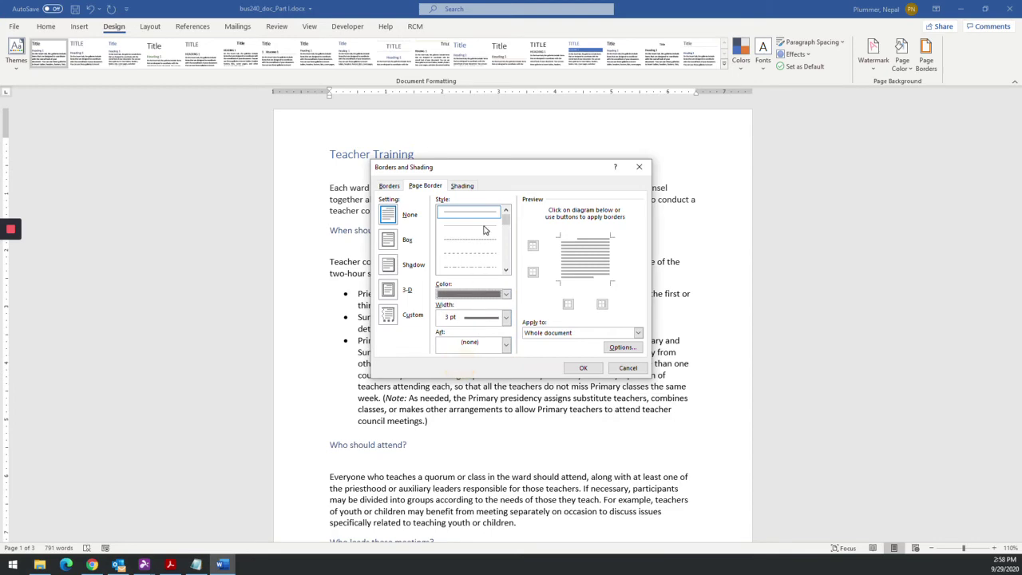
click(387, 239)
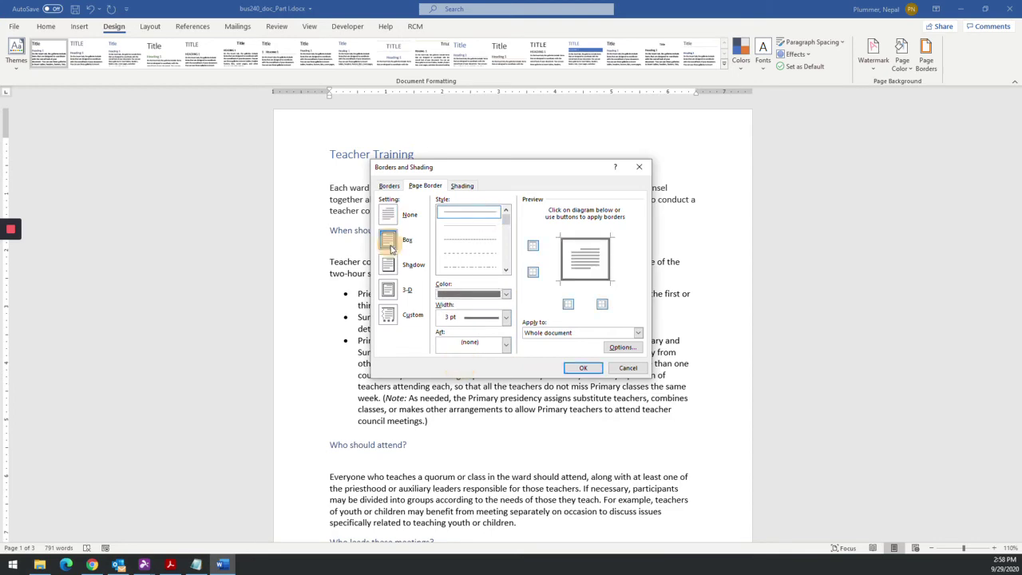
click(581, 368)
scroll(467, 348, down, 15)
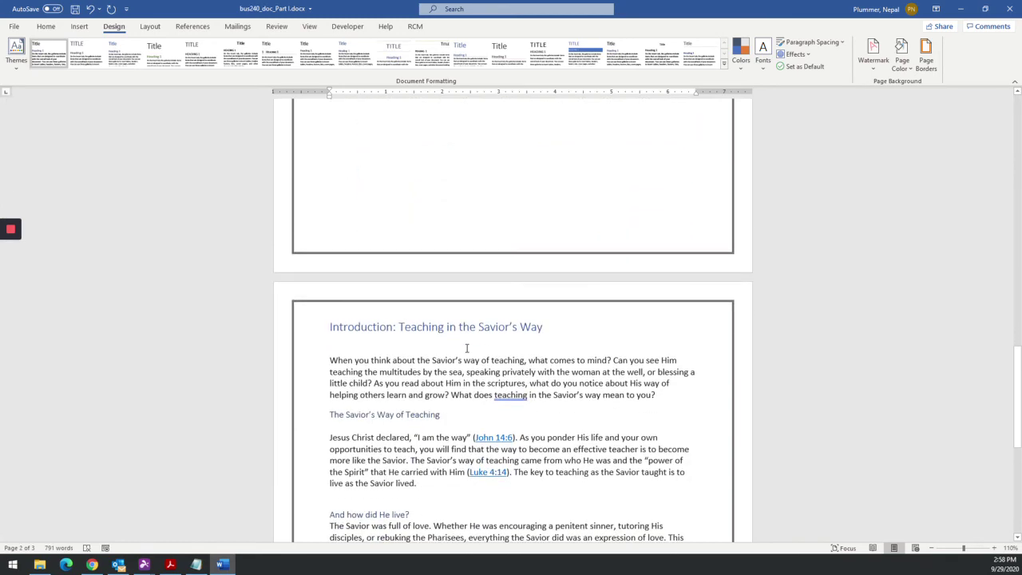
Scroll through the After PDF's three pages to review its borders and page numbers.
key(alt+Tab)
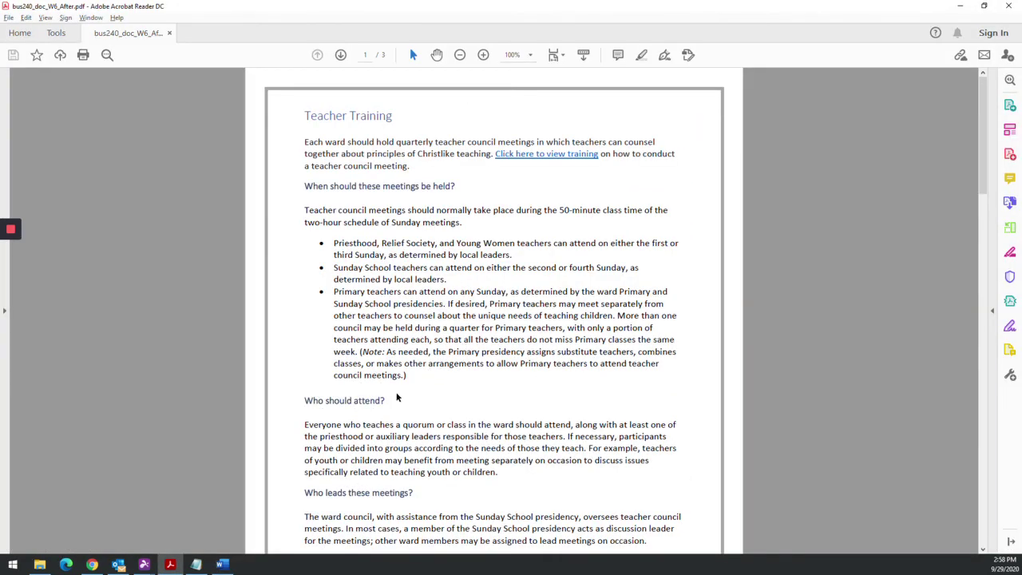
scroll(395, 393, down, 12)
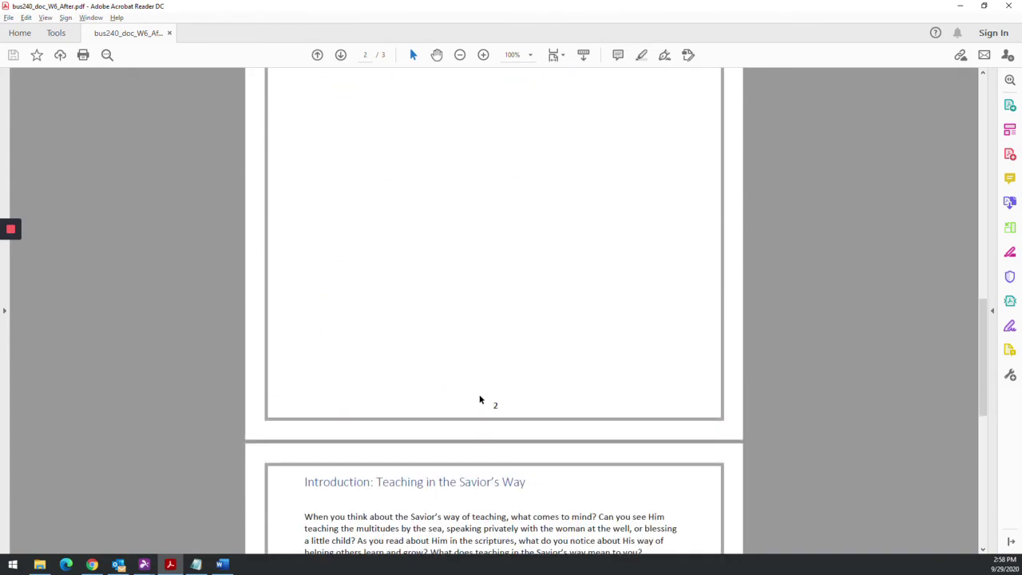
scroll(488, 399, down, 9)
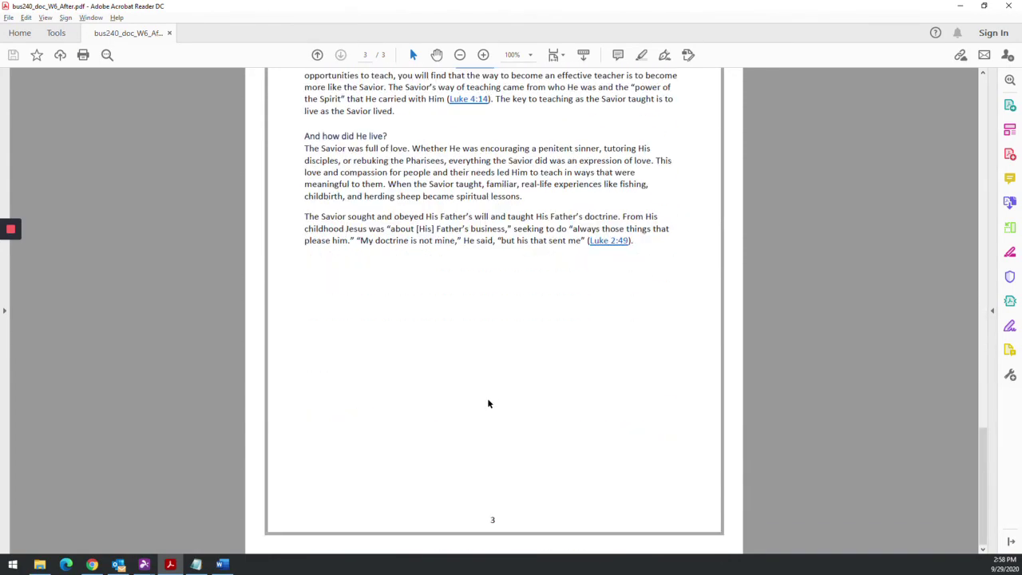
scroll(487, 398, up, 3)
scroll(487, 398, up, 15)
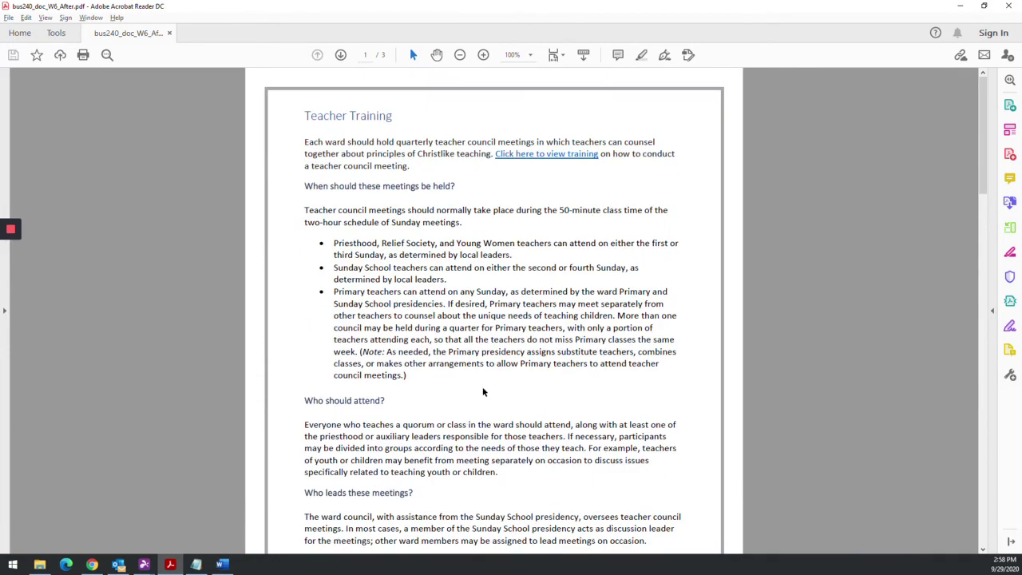
Return to Word and open the page-1 footer for editing.
key(alt+Tab)
scroll(491, 327, up, 10)
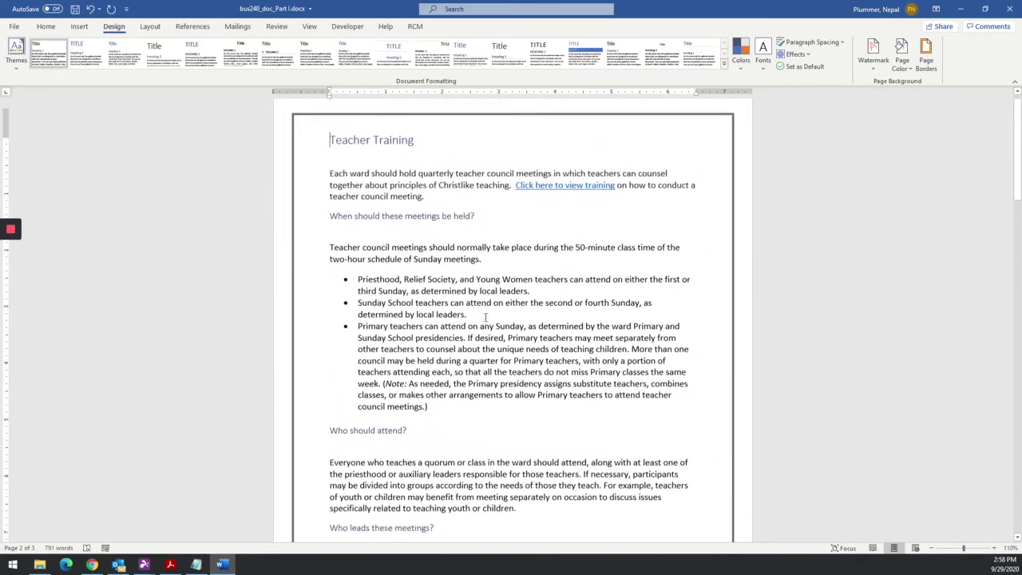
scroll(485, 317, down, 2)
scroll(487, 343, down, 5)
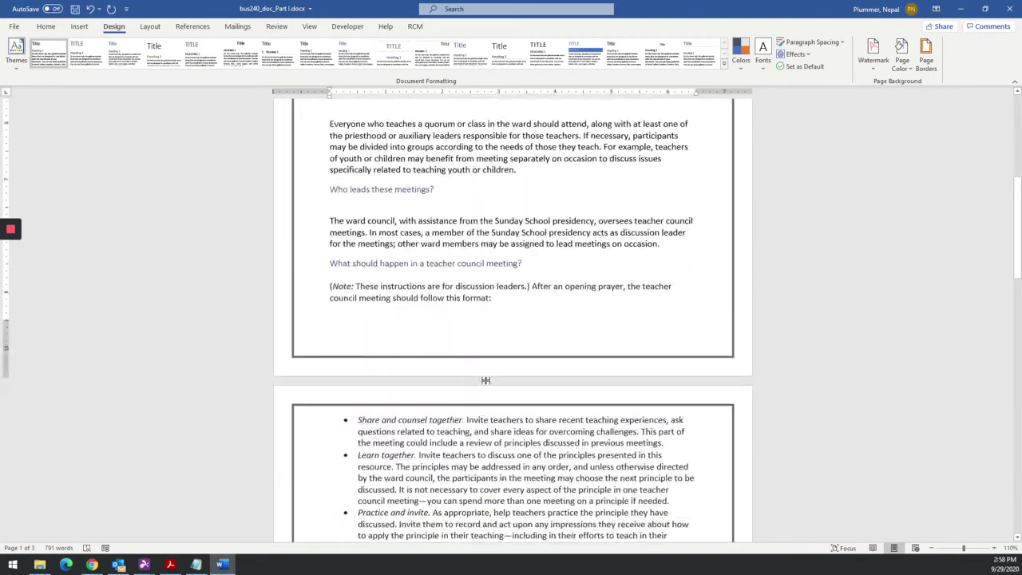
click(499, 345)
click(367, 331)
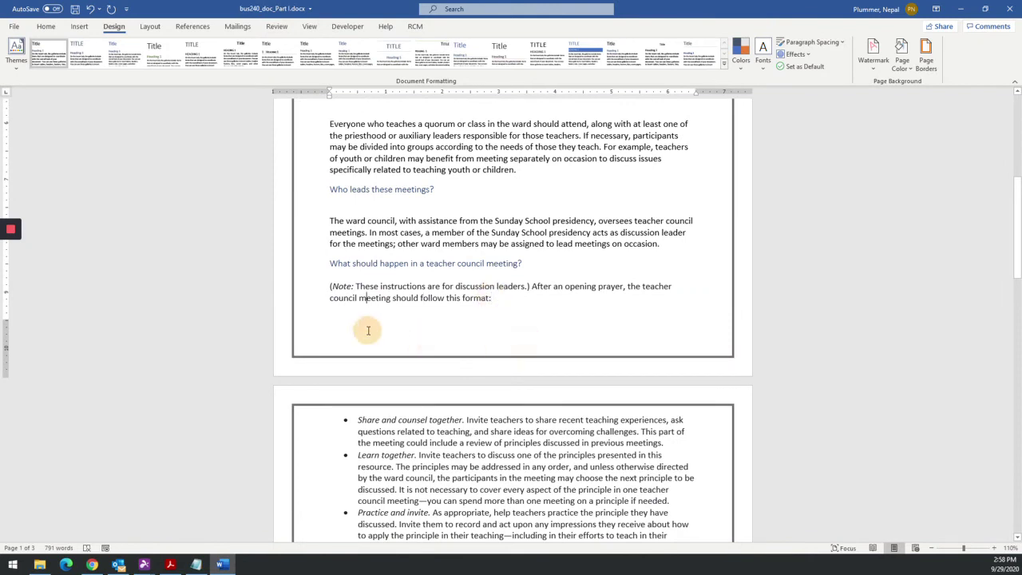
double_click(506, 338)
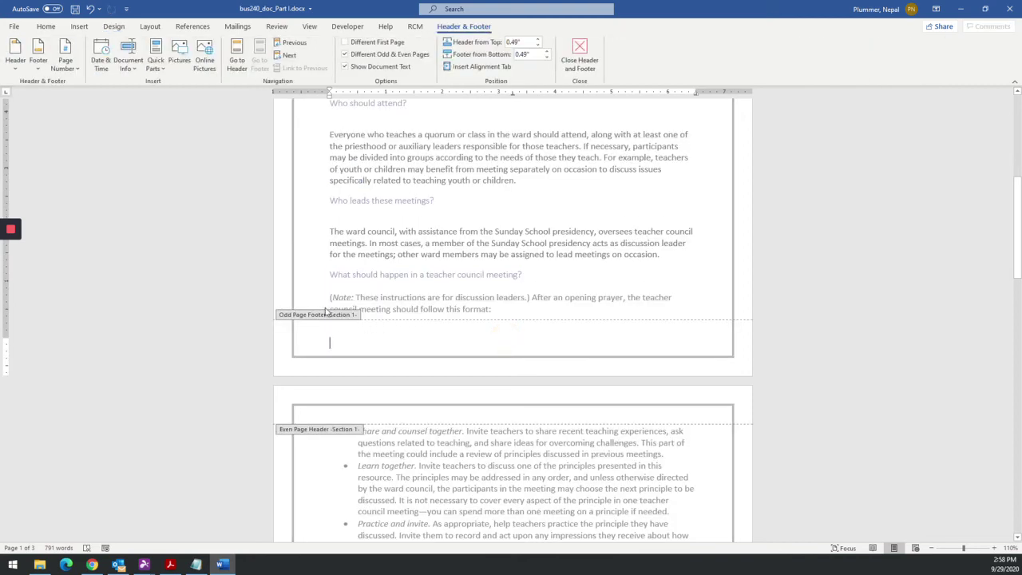
Insert a centered Plain Number 2 page number and turn off Different Odd & Even Pages.
scroll(324, 325, down, 4)
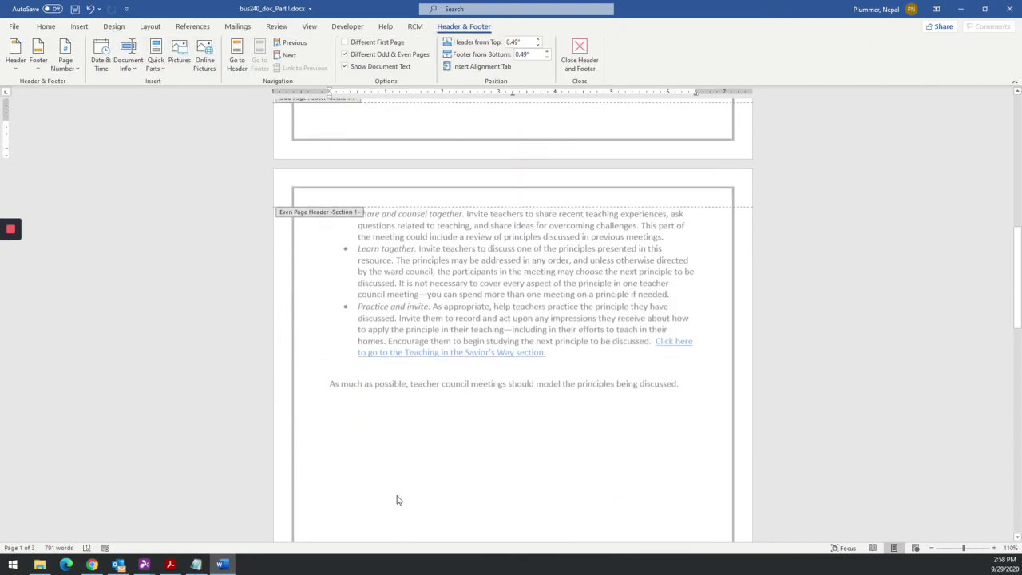
scroll(401, 501, down, 4)
scroll(415, 483, up, 5)
scroll(463, 282, up, 3)
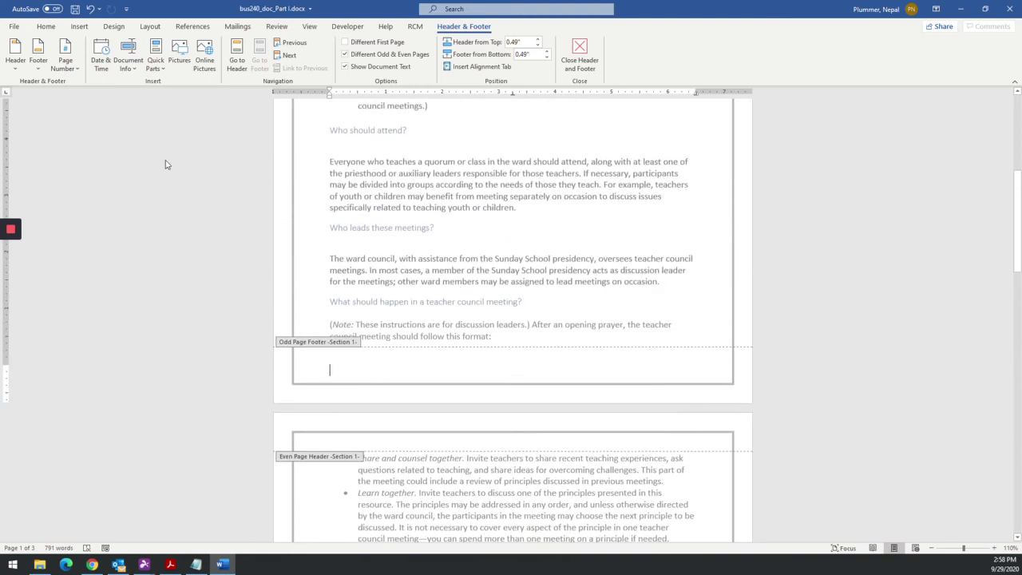
click(71, 69)
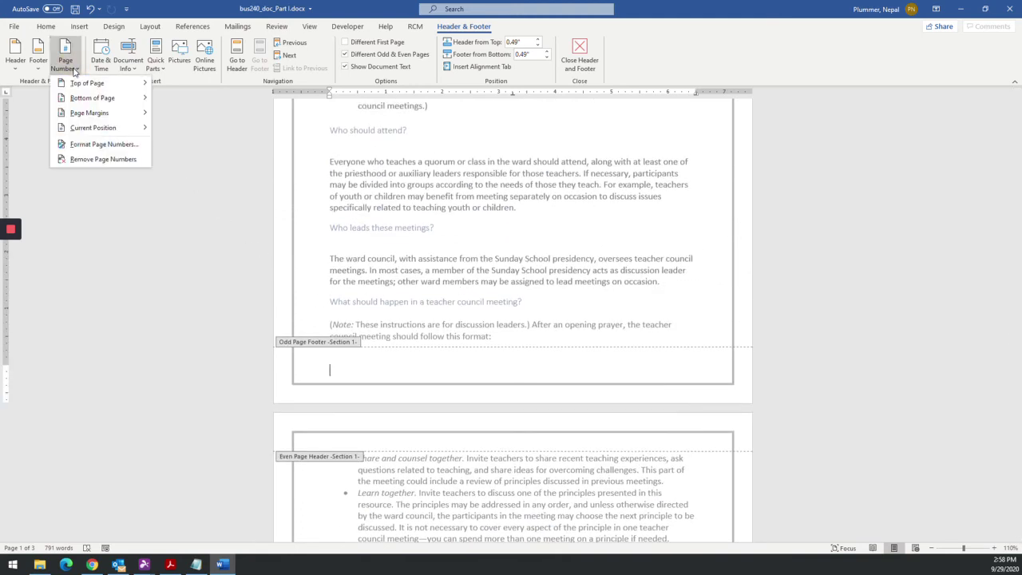
click(75, 97)
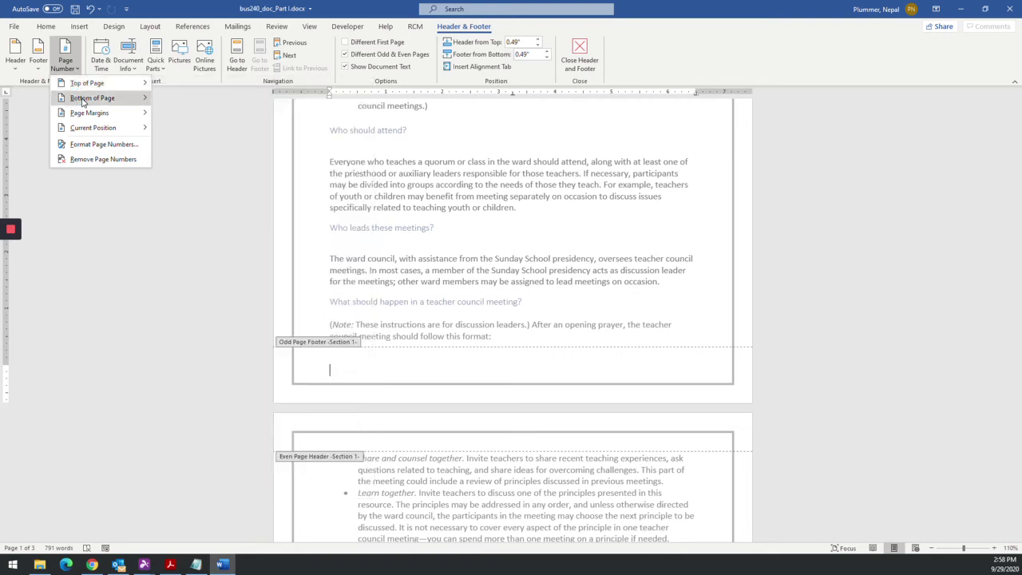
mouse_move(81, 101)
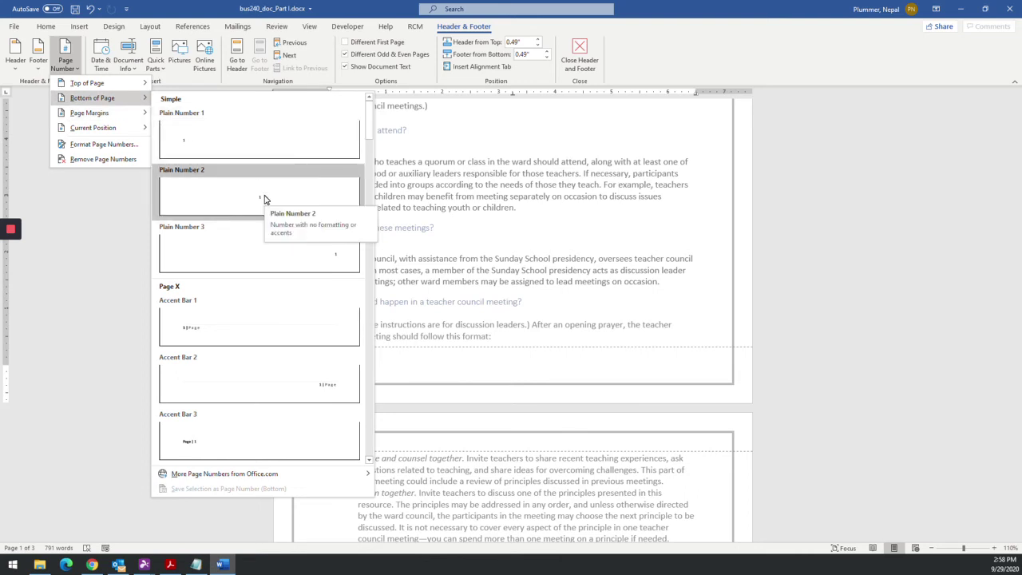
click(265, 199)
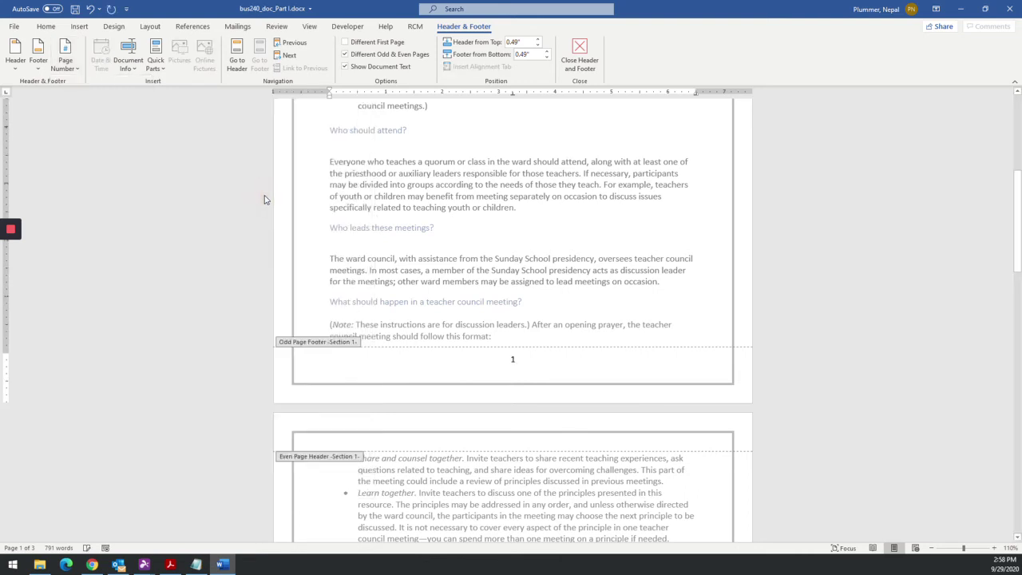
click(347, 55)
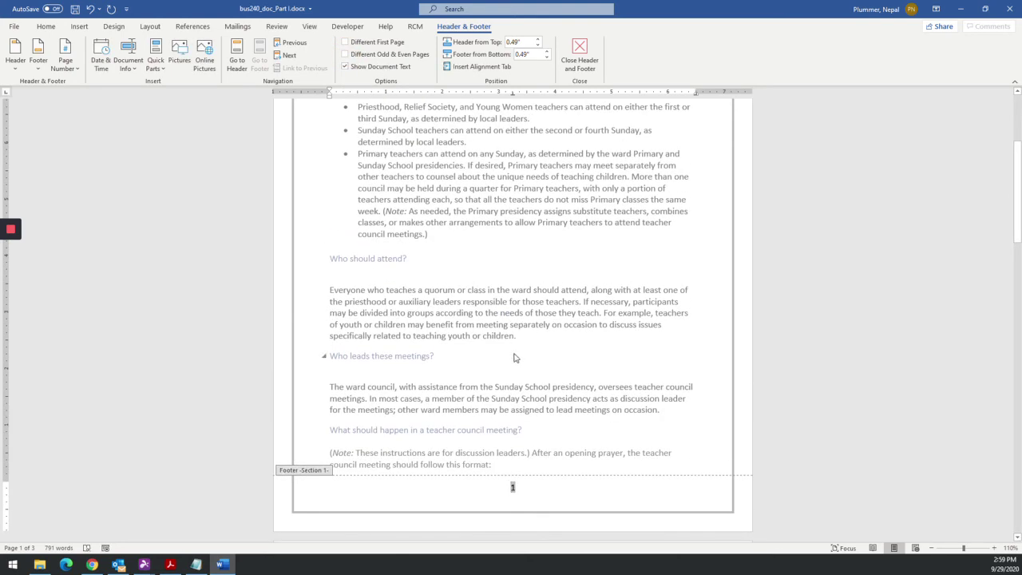
Close footer editing and scroll through pages 1–3 to confirm each shows its number.
double_click(482, 414)
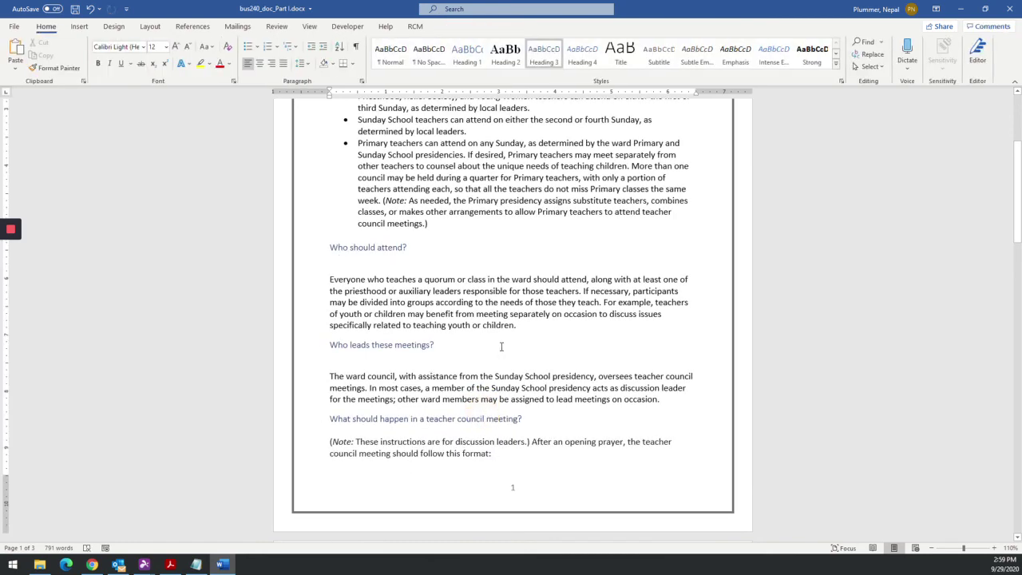
double_click(554, 497)
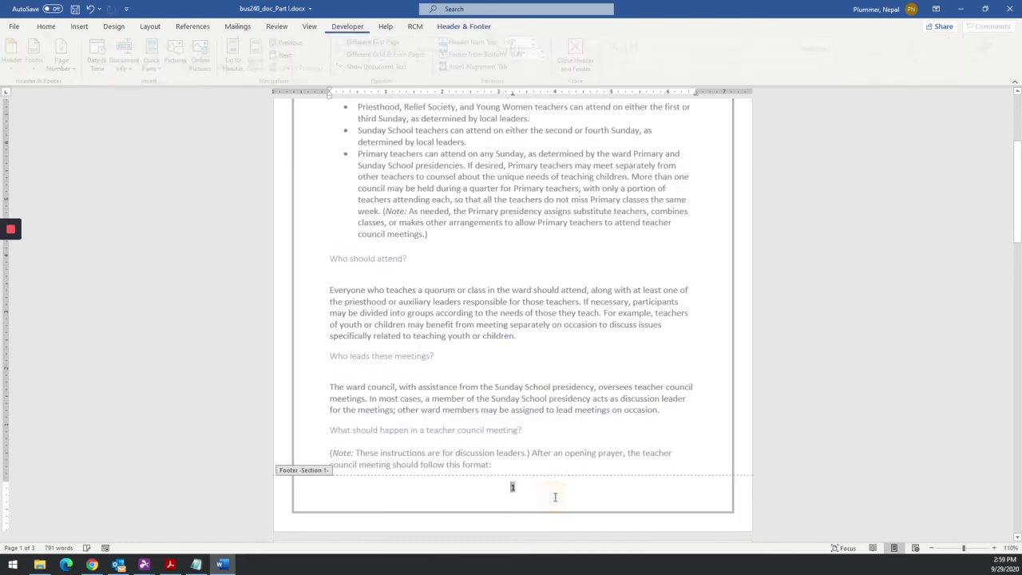
double_click(497, 323)
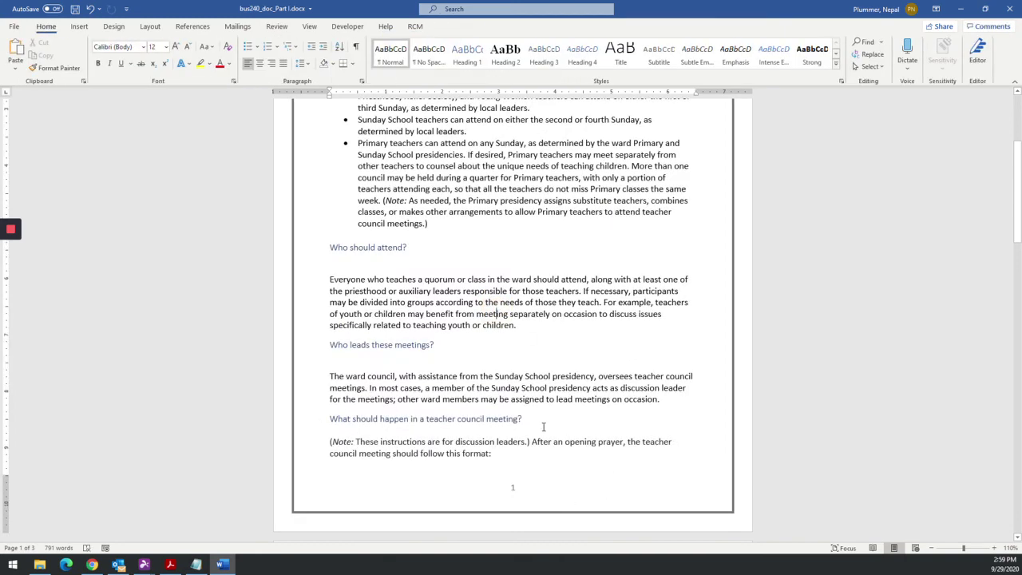
click(498, 484)
scroll(517, 374, down, 5)
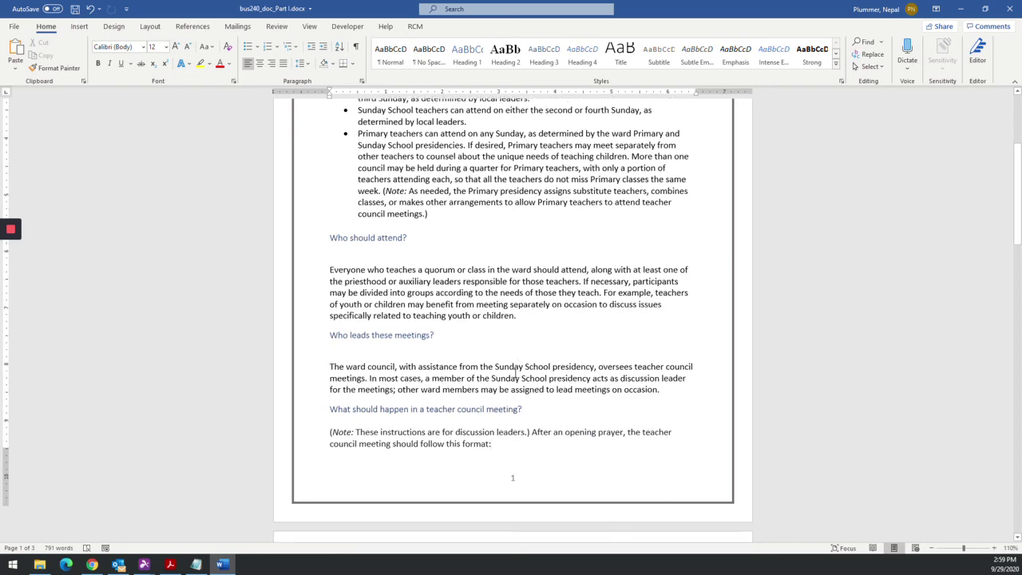
scroll(515, 372, down, 9)
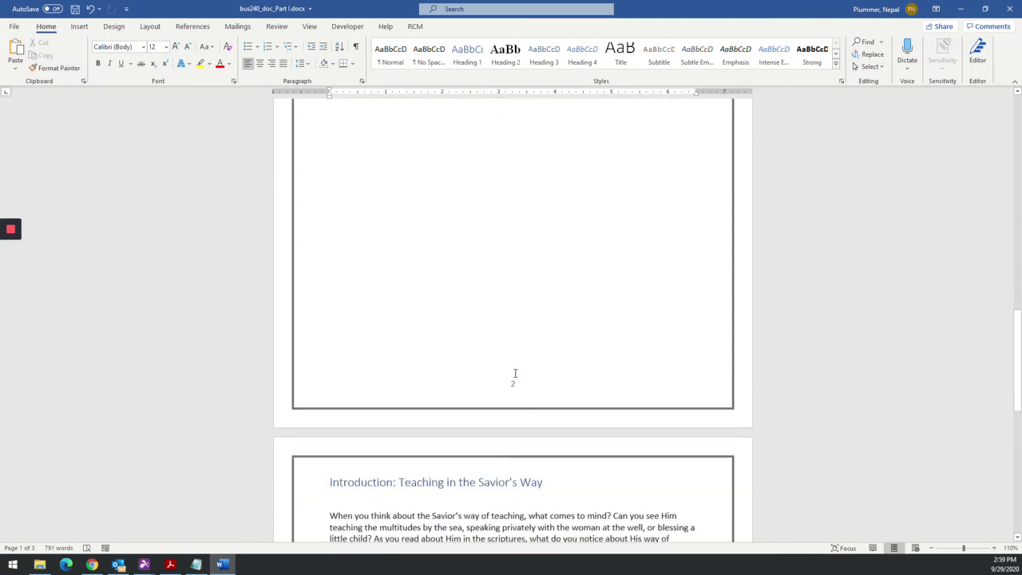
scroll(520, 387, down, 10)
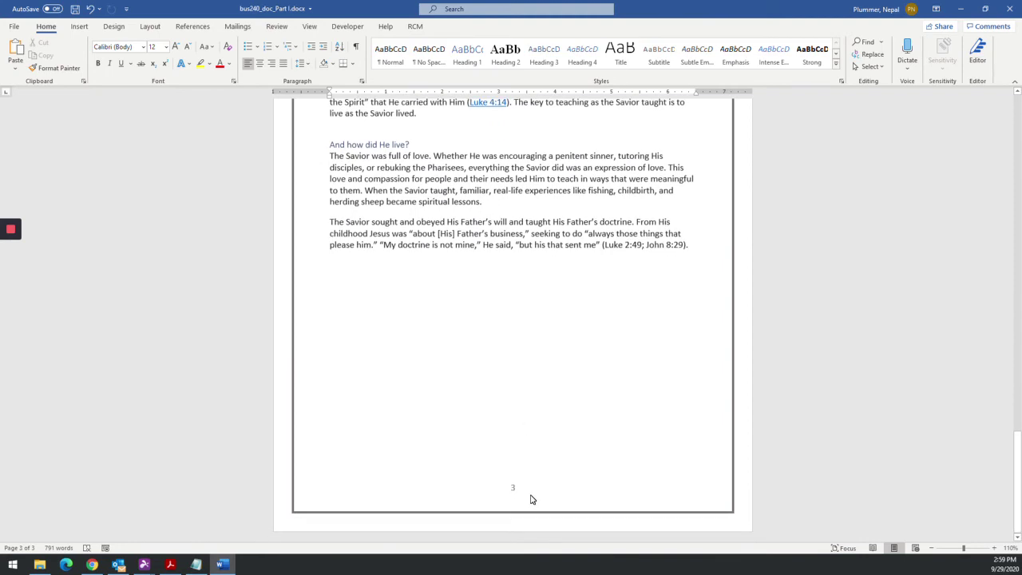
scroll(530, 495, up, 20)
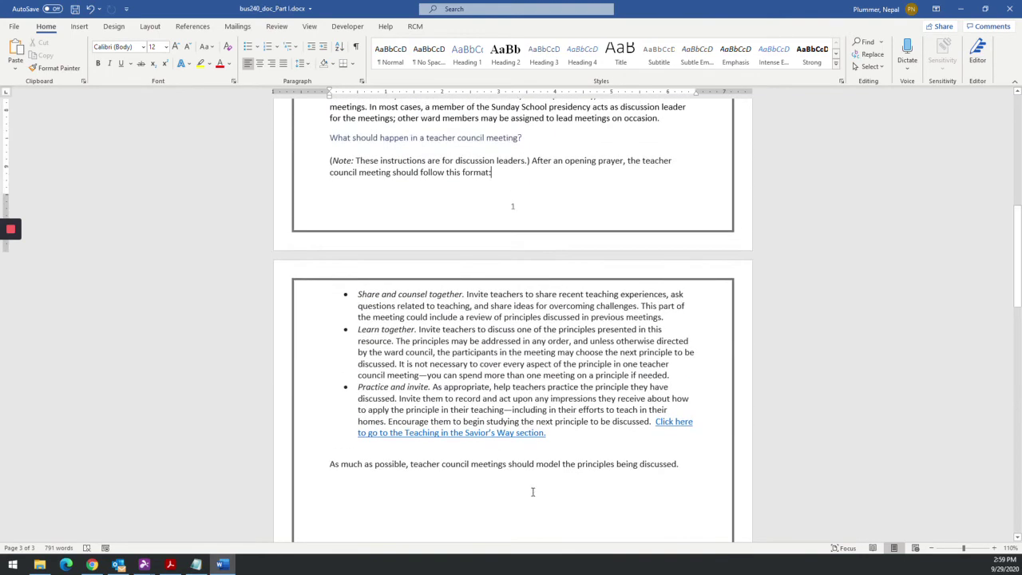
key(alt+Tab)
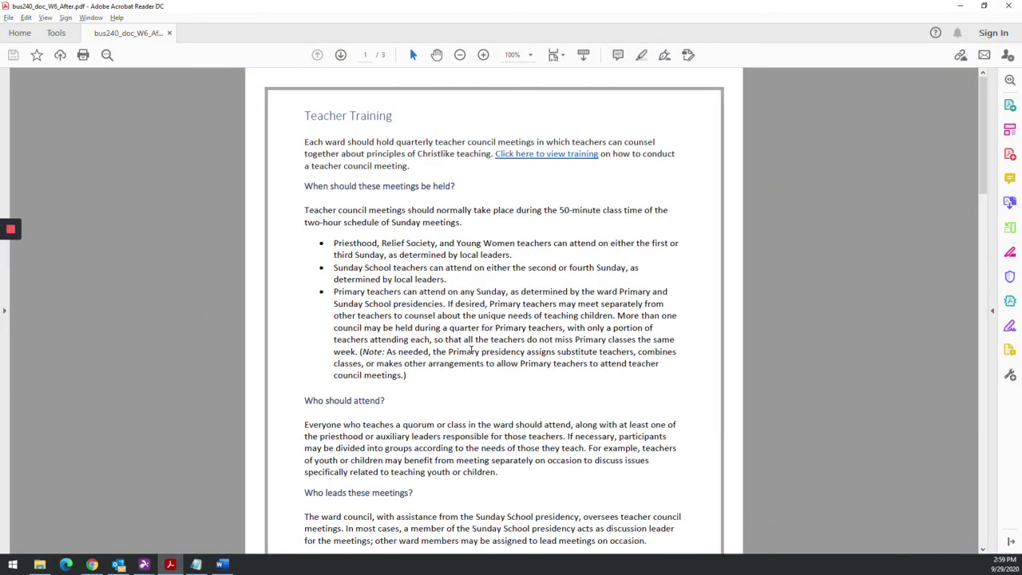
scroll(467, 363, down, 7)
scroll(471, 354, down, 20)
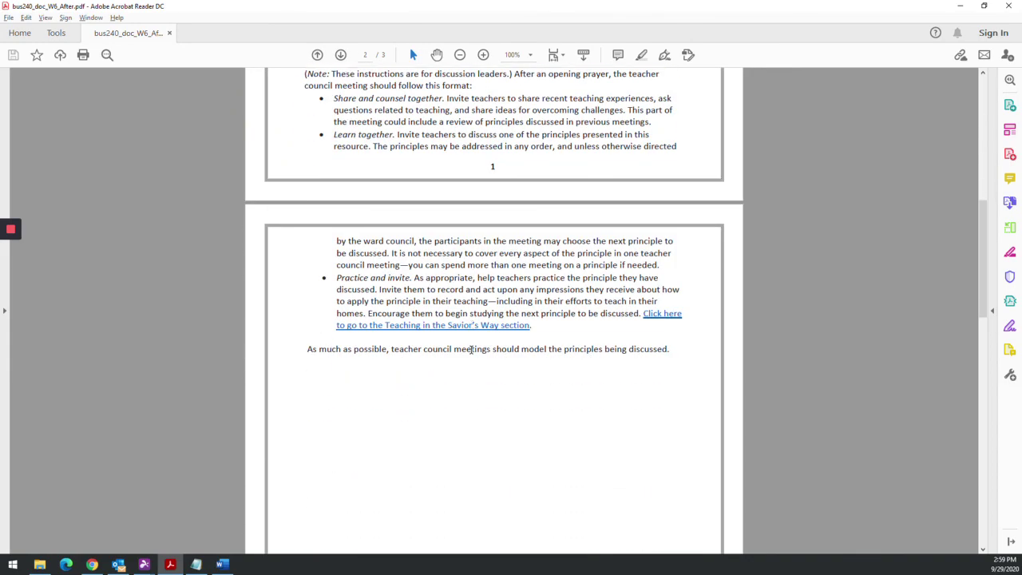
scroll(468, 349, down, 4)
key(alt+Tab)
scroll(471, 351, down, 6)
scroll(470, 351, down, 9)
scroll(470, 351, up, 5)
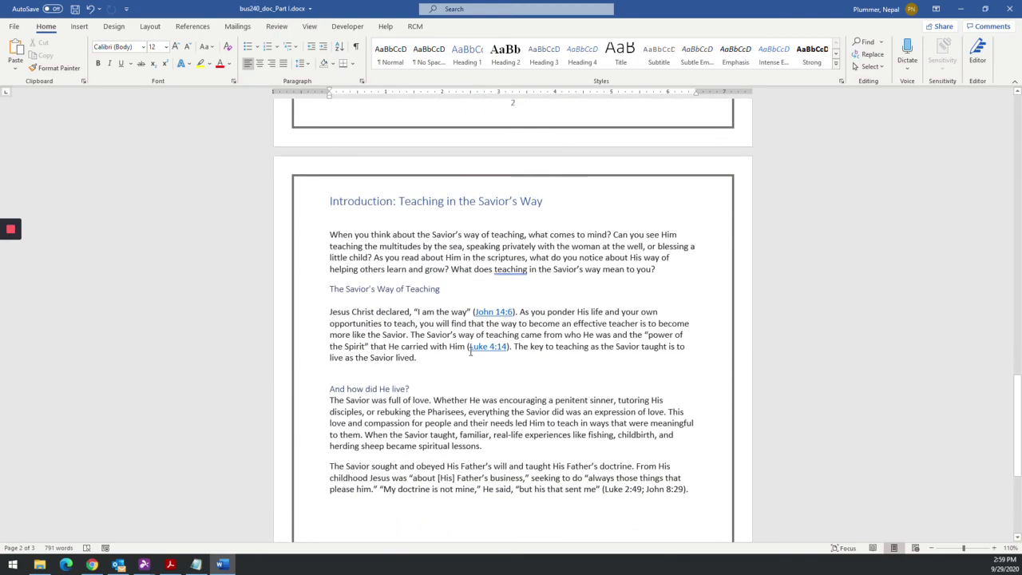
scroll(470, 351, up, 12)
scroll(471, 351, up, 1)
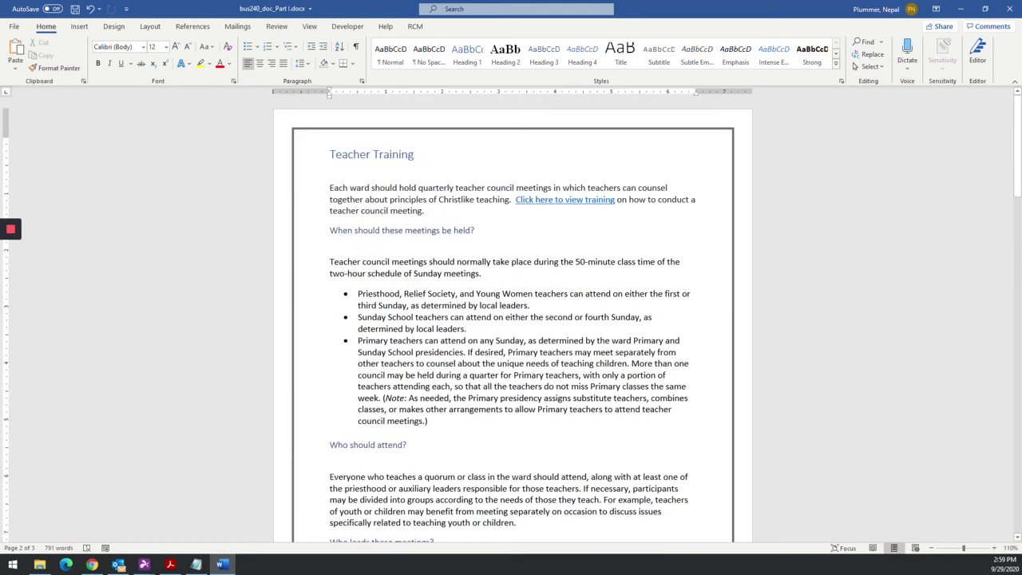
scroll(470, 368, down, 10)
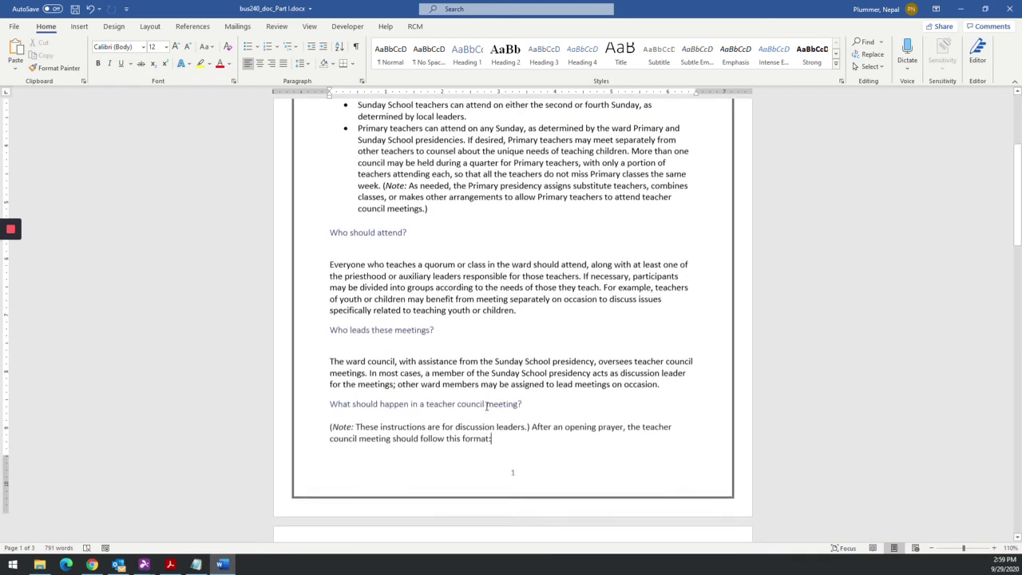
double_click(491, 305)
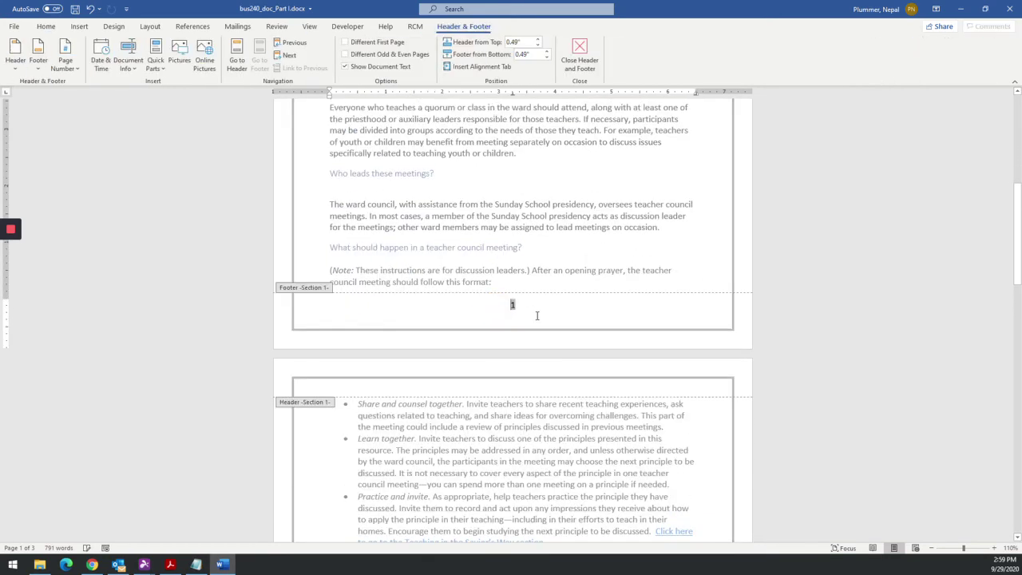
double_click(504, 223)
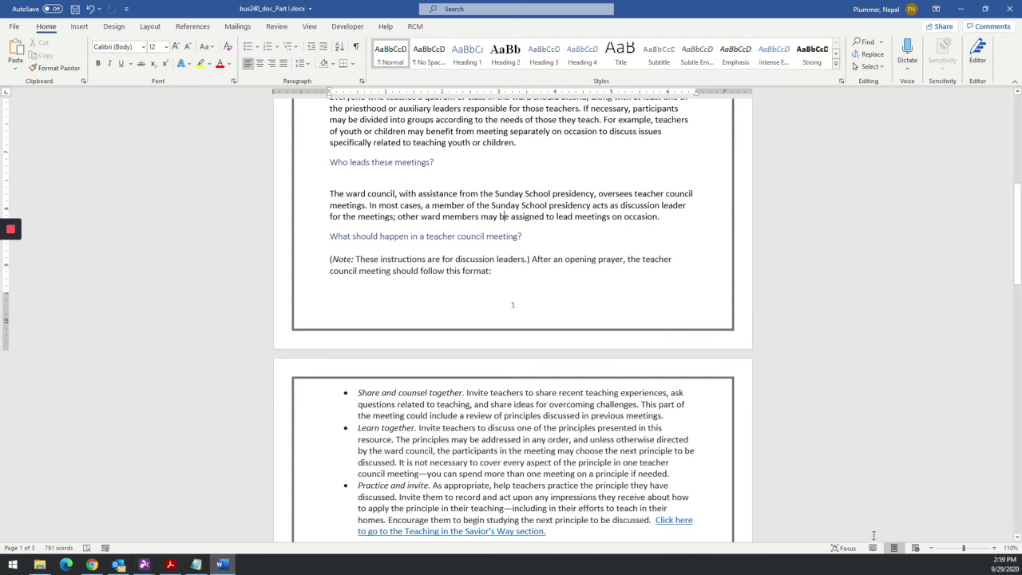
scroll(529, 385, up, 8)
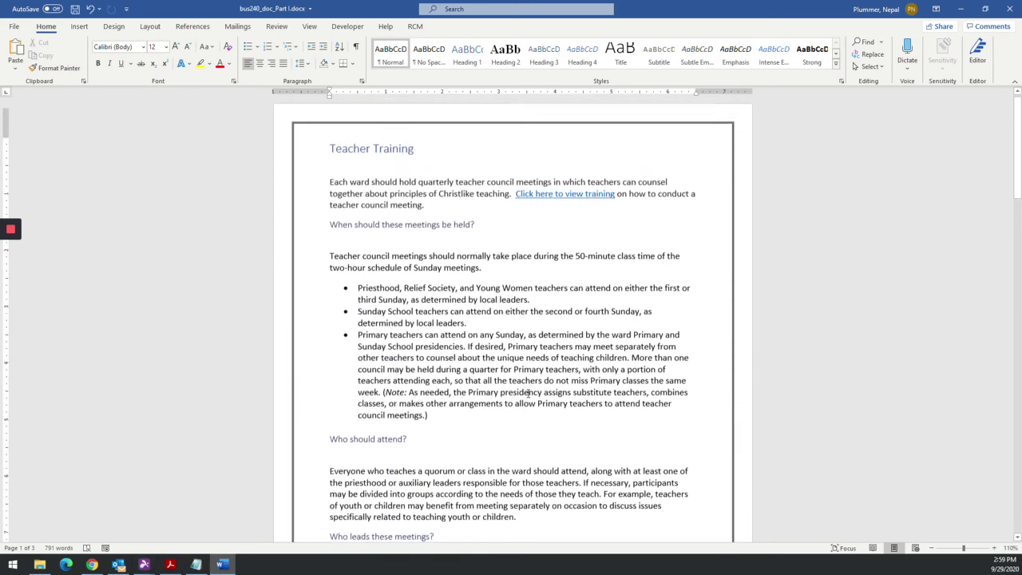